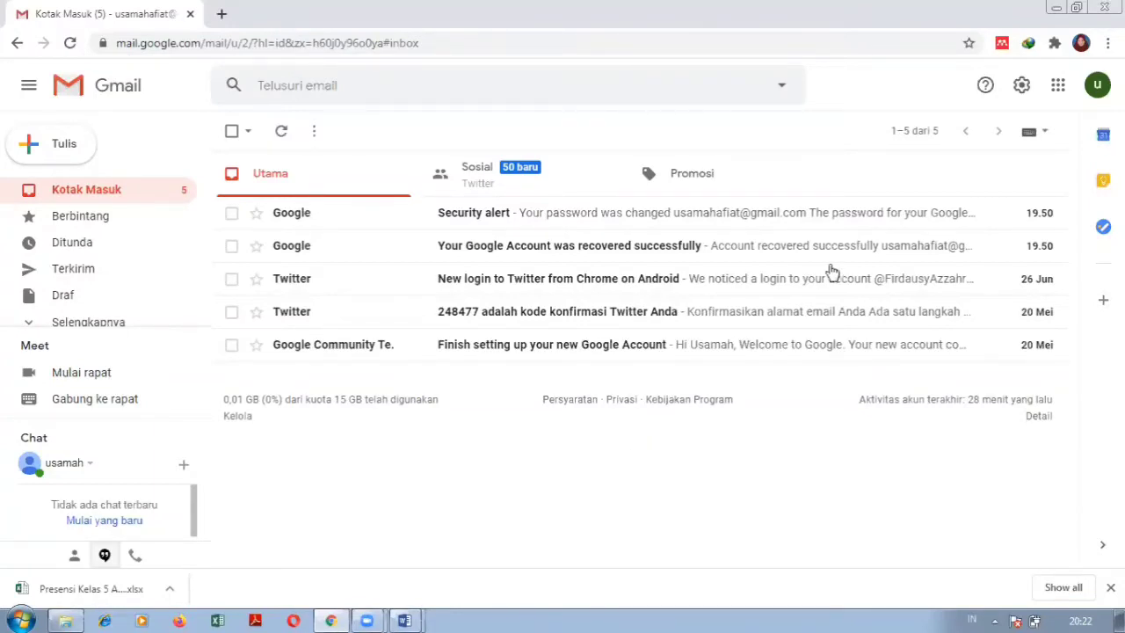
# Switch to Google Drive from the Gmail inbox and create a new blank Google Forms form.
pyautogui.click(1060, 85)
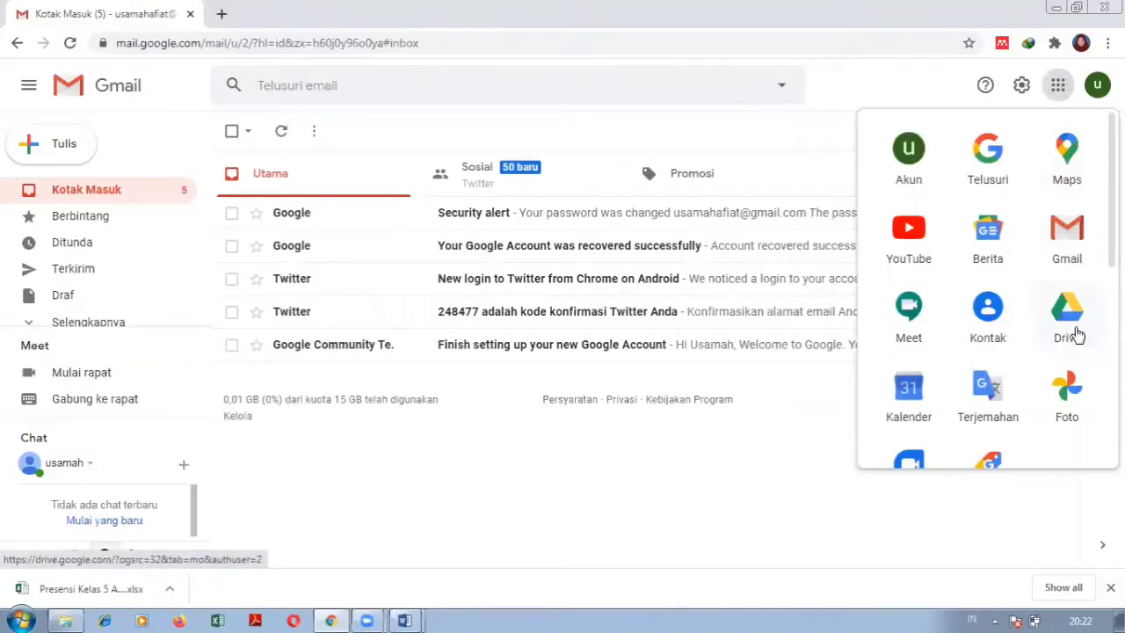
pyautogui.click(1078, 333)
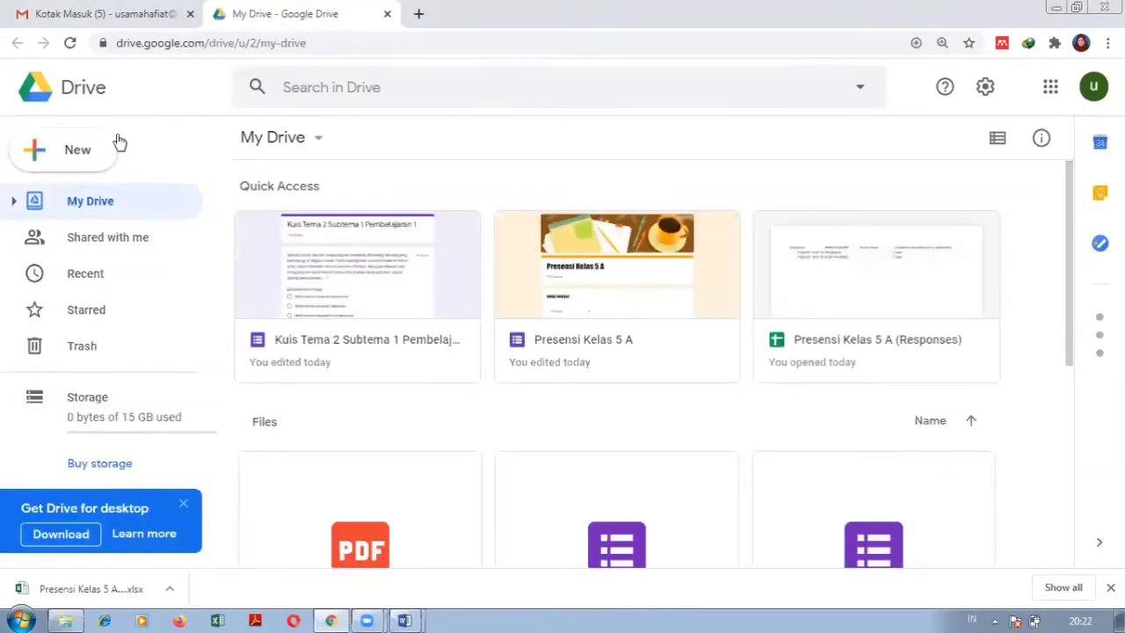
pyautogui.click(85, 146)
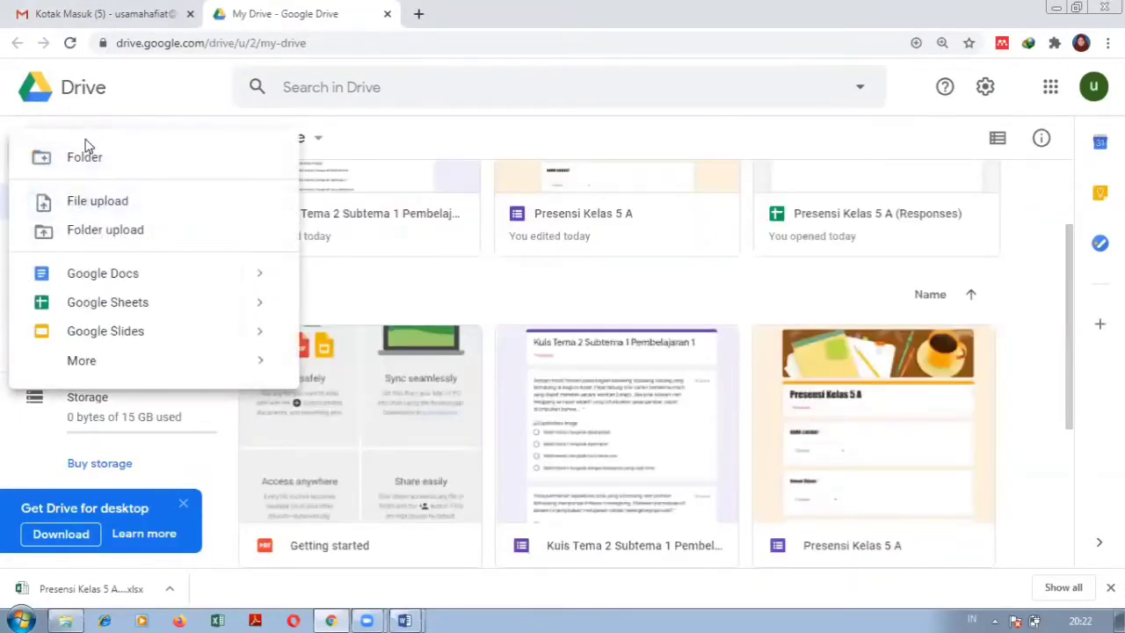
pyautogui.moveTo(142, 369)
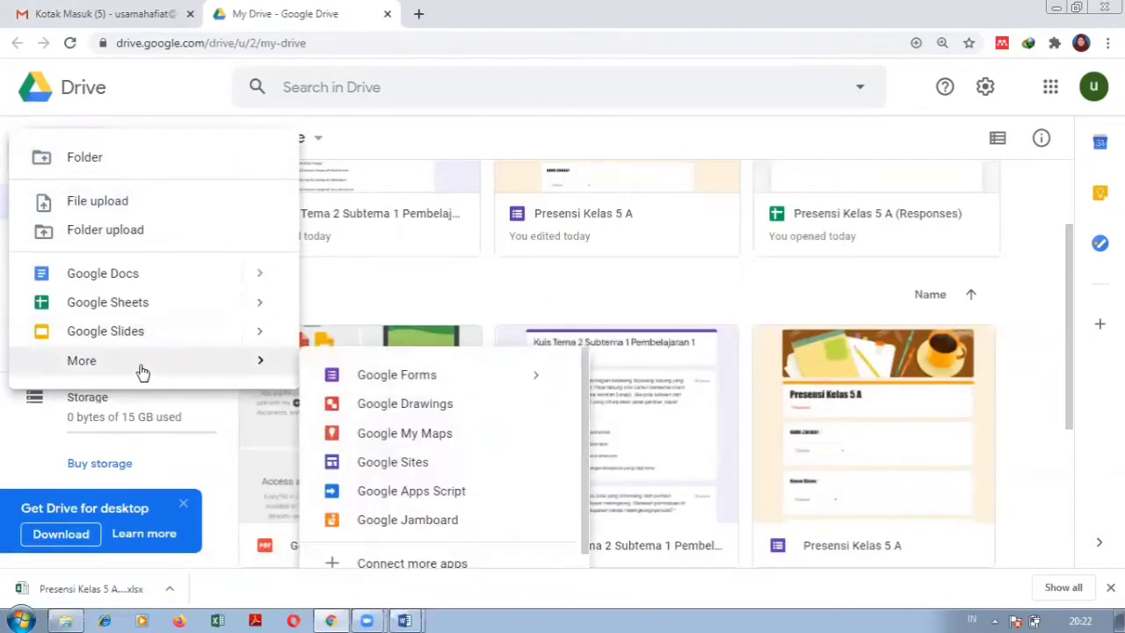
pyautogui.click(375, 377)
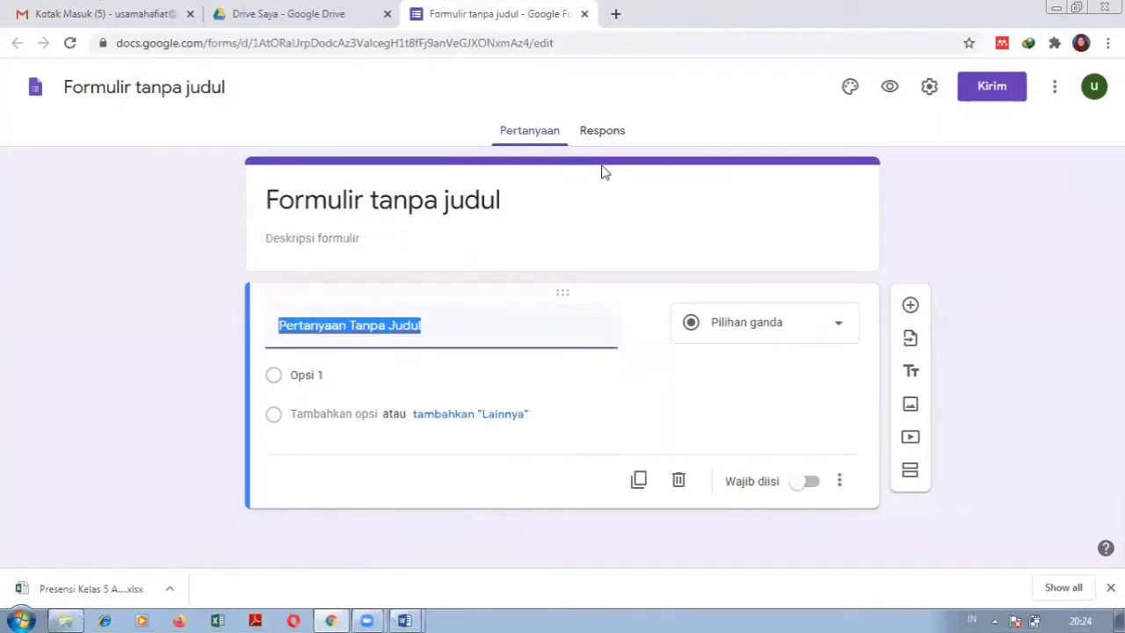
# Set the form's title to "Kuis Kelas 5 - Tema 2, Subtema 1, Pembelajaran 1".
pyautogui.click(471, 202)
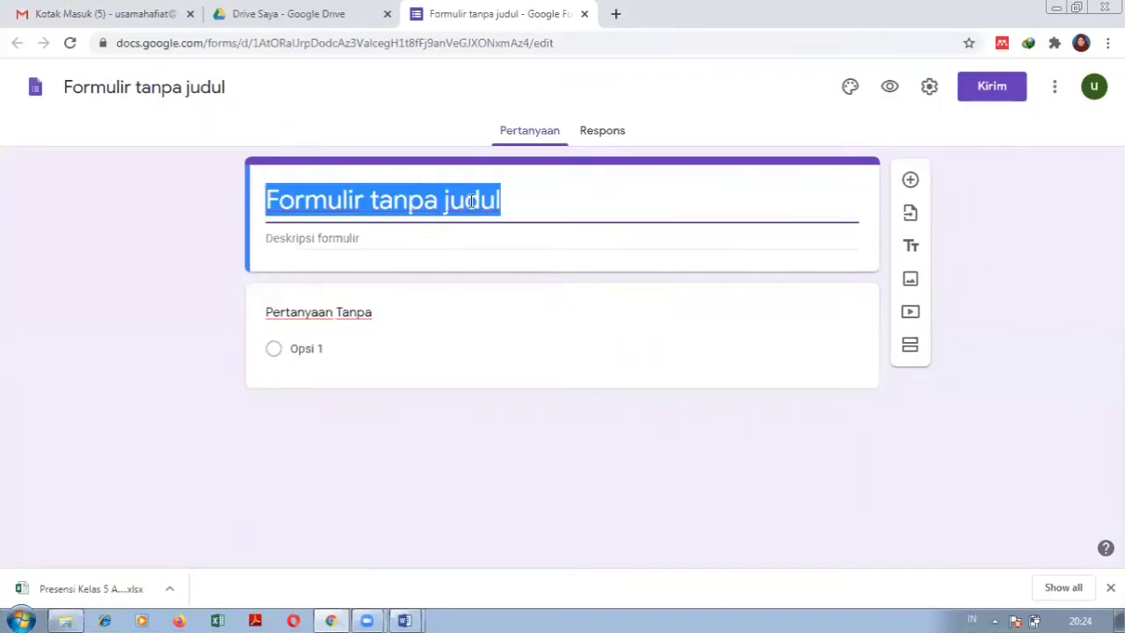
pyautogui.write('Kuis ')
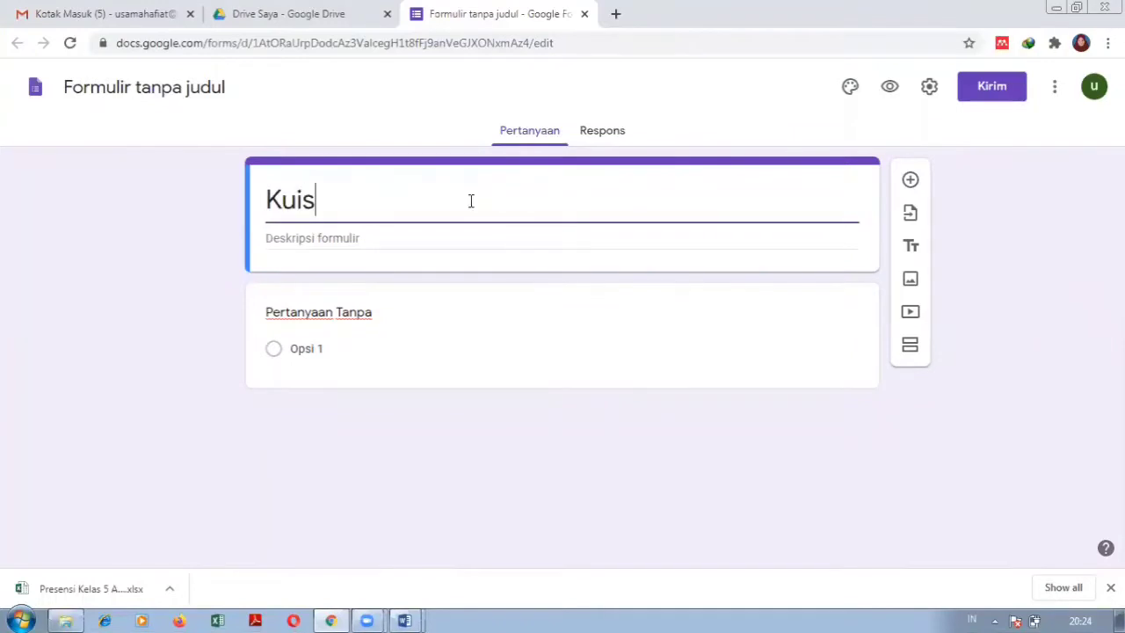
pyautogui.write('K')
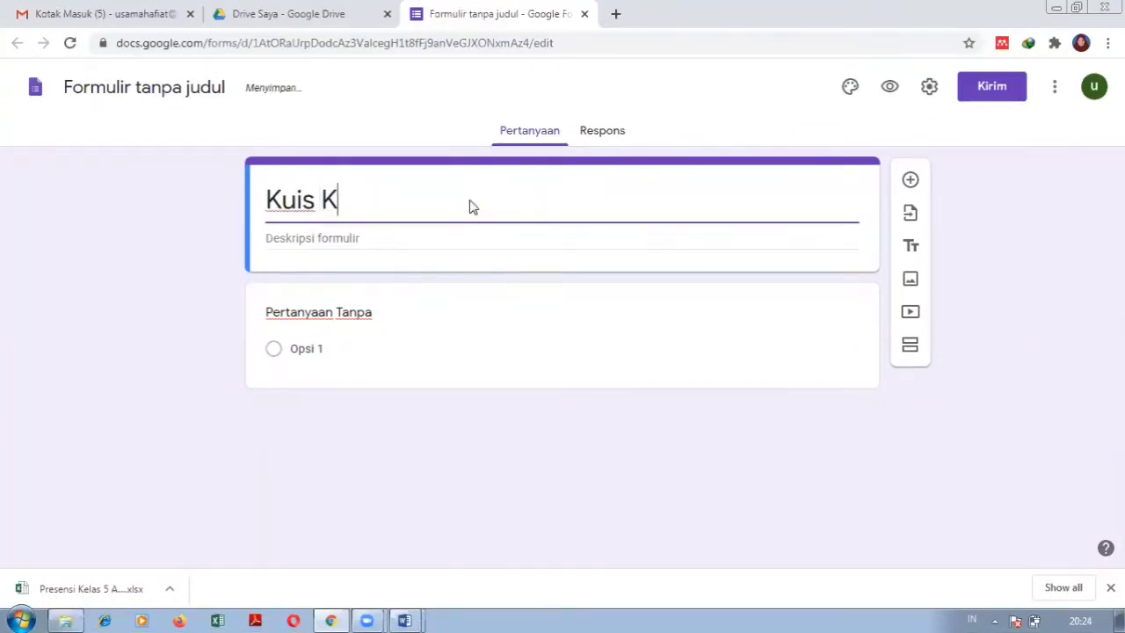
pyautogui.write('elas 5 ')
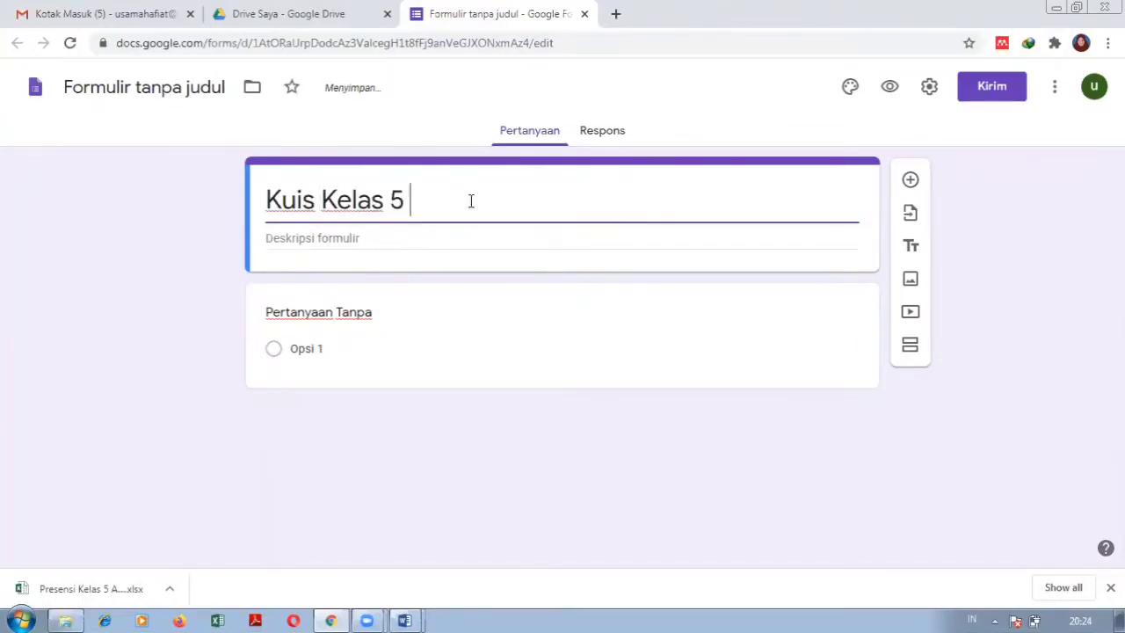
pyautogui.write('- Tema 2, Subte')
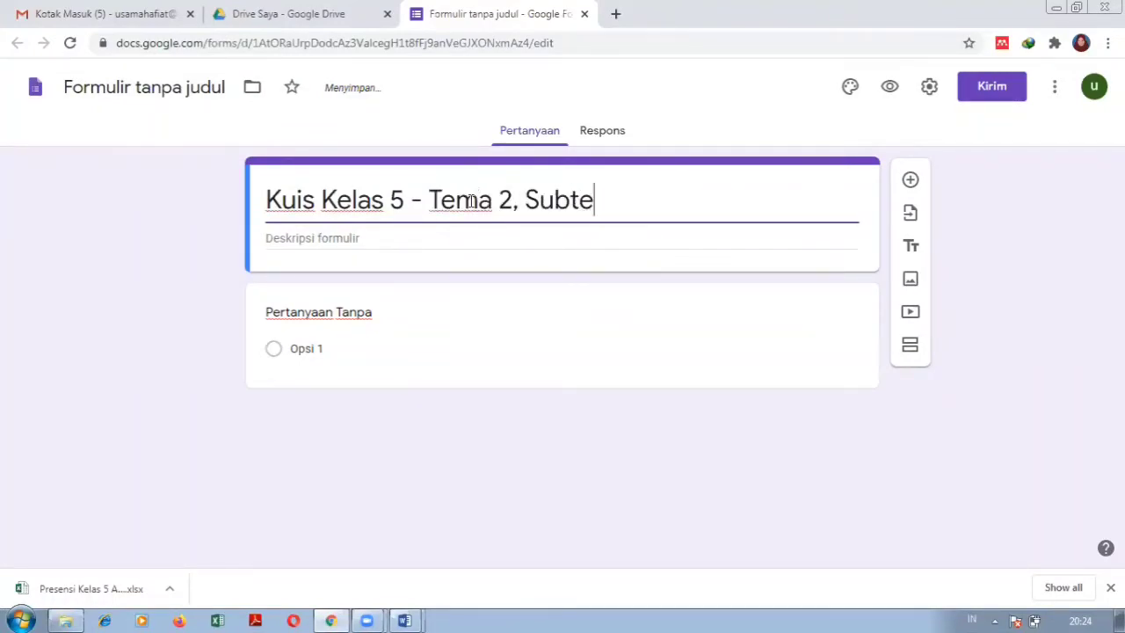
pyautogui.write('ma 1, P')
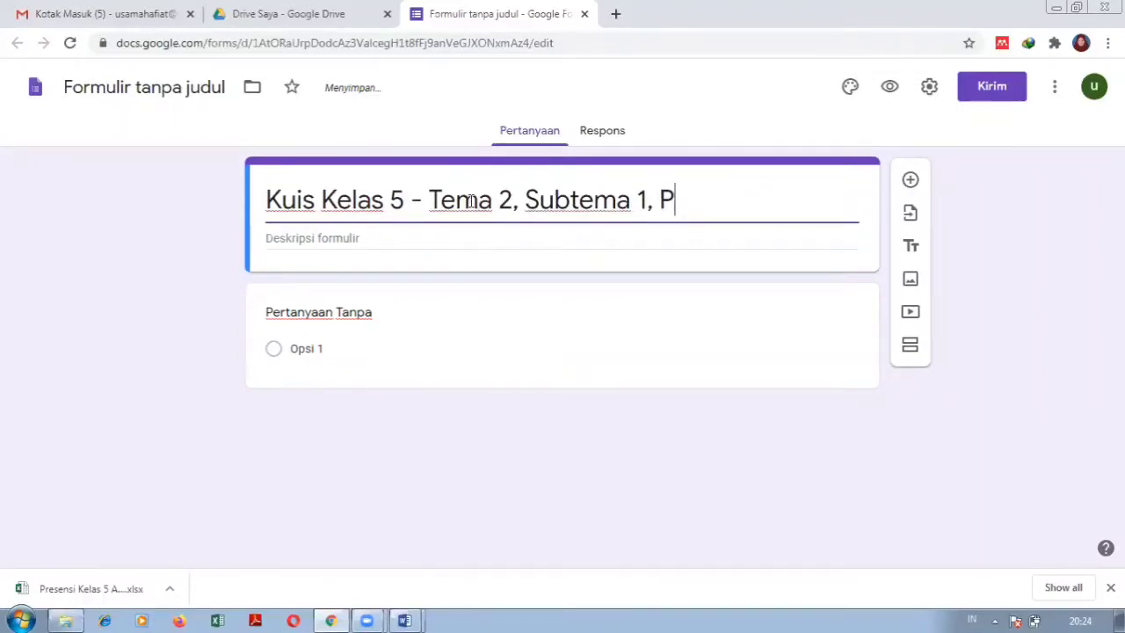
pyautogui.write('embelajaran 1')
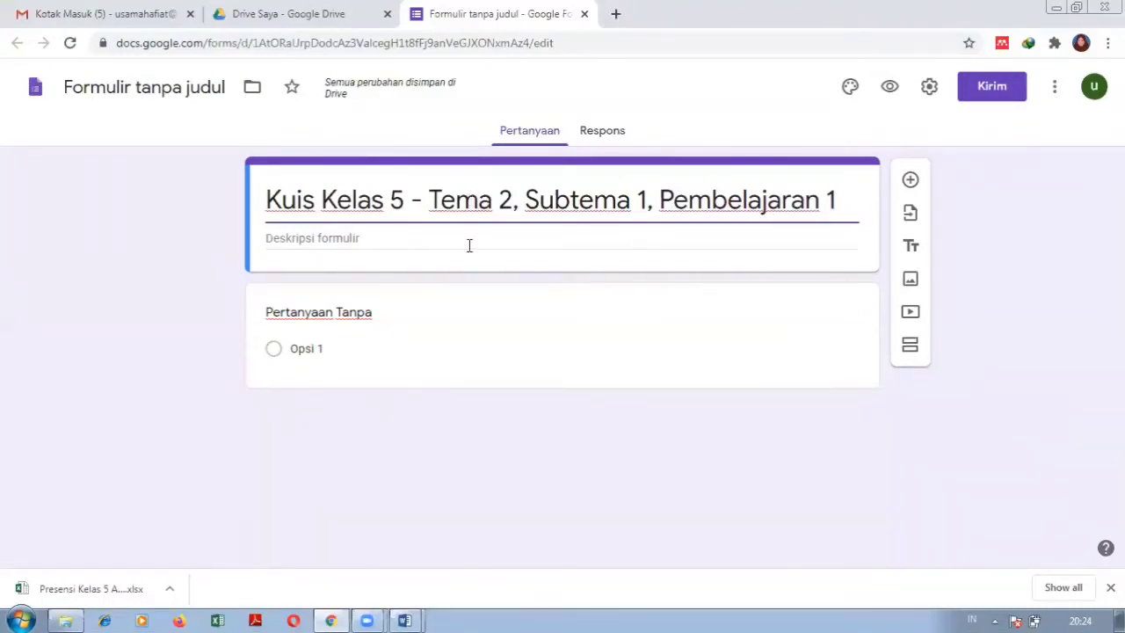
# Enter the form description "Silahkan isi kuis ini dengan pilihan yang menurut Anda benar.".
pyautogui.click(370, 242)
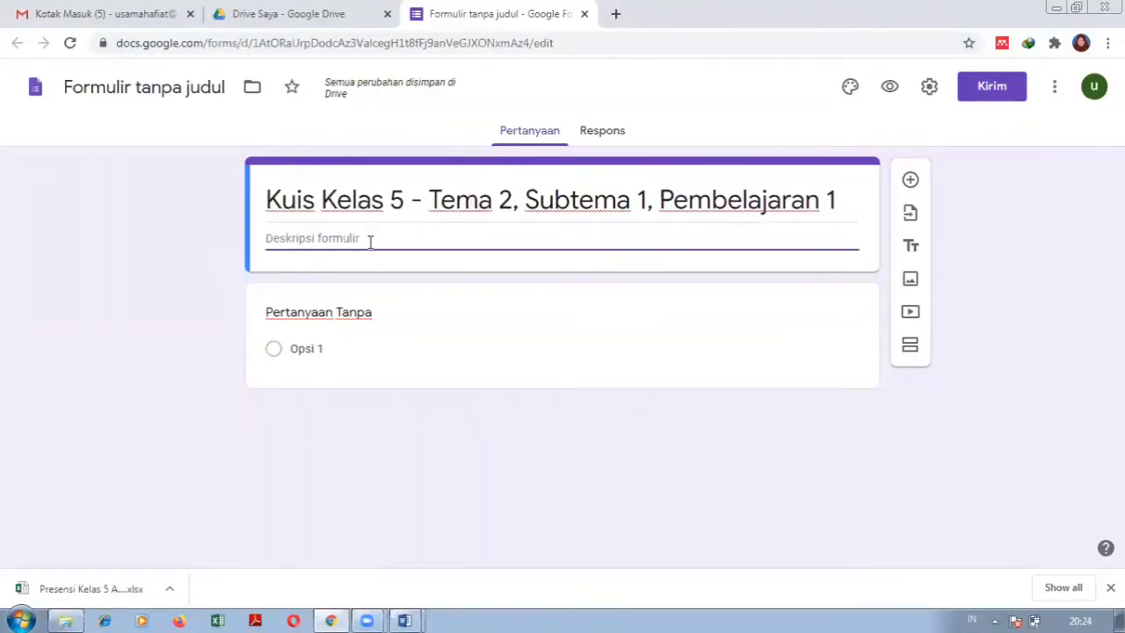
pyautogui.write('Silahkan isi')
pyautogui.press('BackSpace')
pyautogui.press('BackSpace')
pyautogui.press('BackSpace')
pyautogui.press('BackSpace')
pyautogui.press('BackSpace')
pyautogui.press('BackSpace')
pyautogui.press('BackSpace')
pyautogui.press('BackSpace')
pyautogui.press('BackSpace')
pyautogui.press('BackSpace')
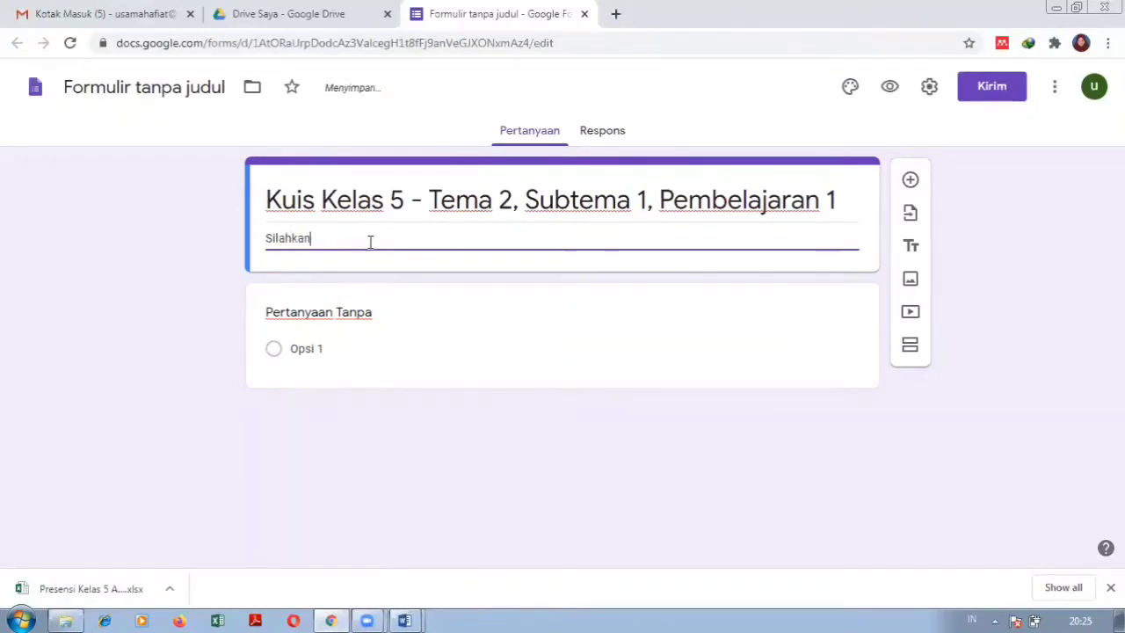
pyautogui.press('BackSpace')
pyautogui.press('BackSpace')
pyautogui.write('S')
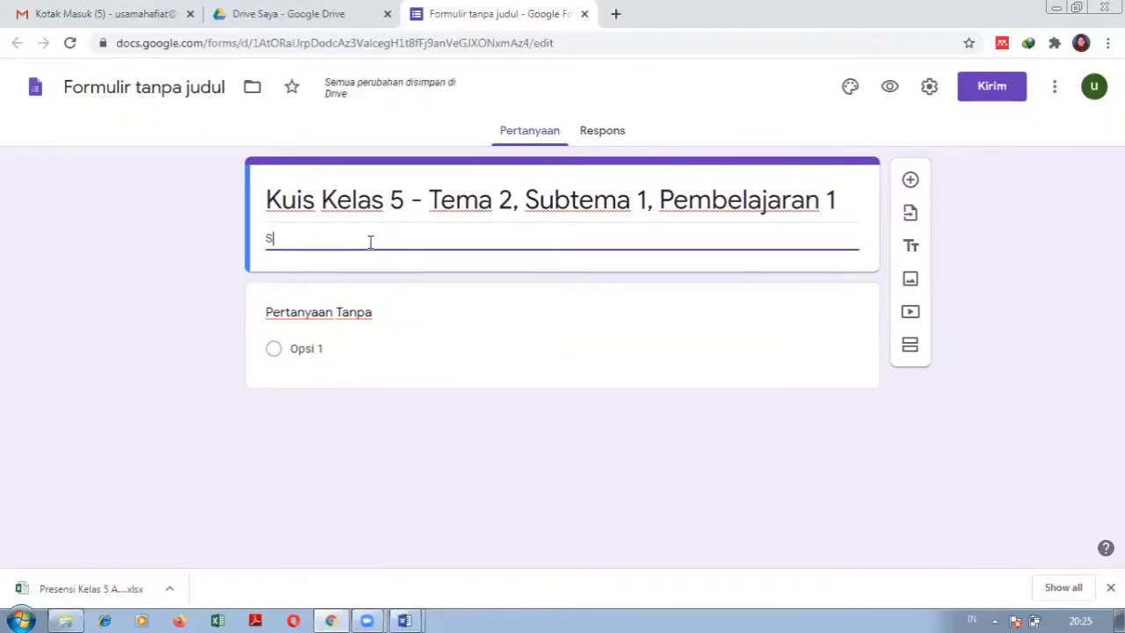
pyautogui.write('ilahkan is')
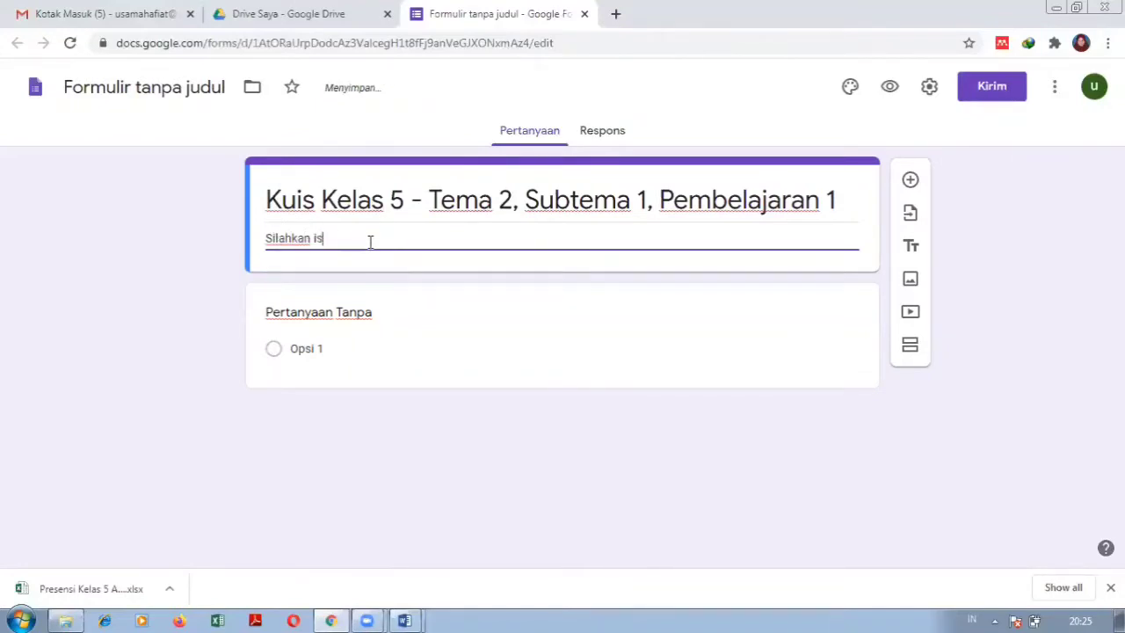
pyautogui.write('i kuis ini de')
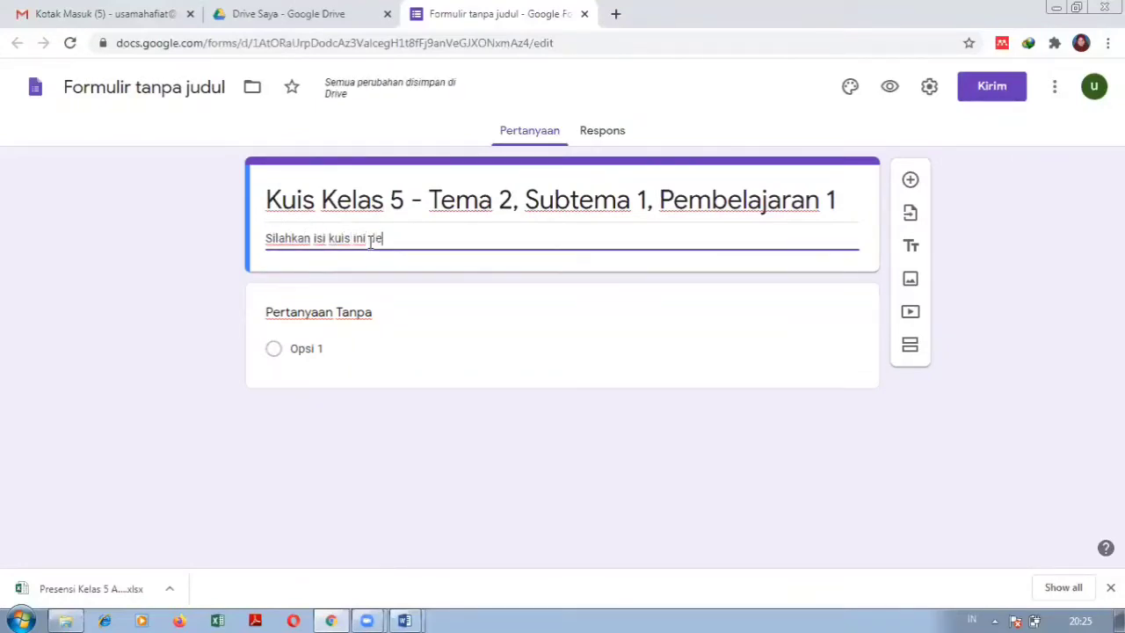
pyautogui.write('ngan pil')
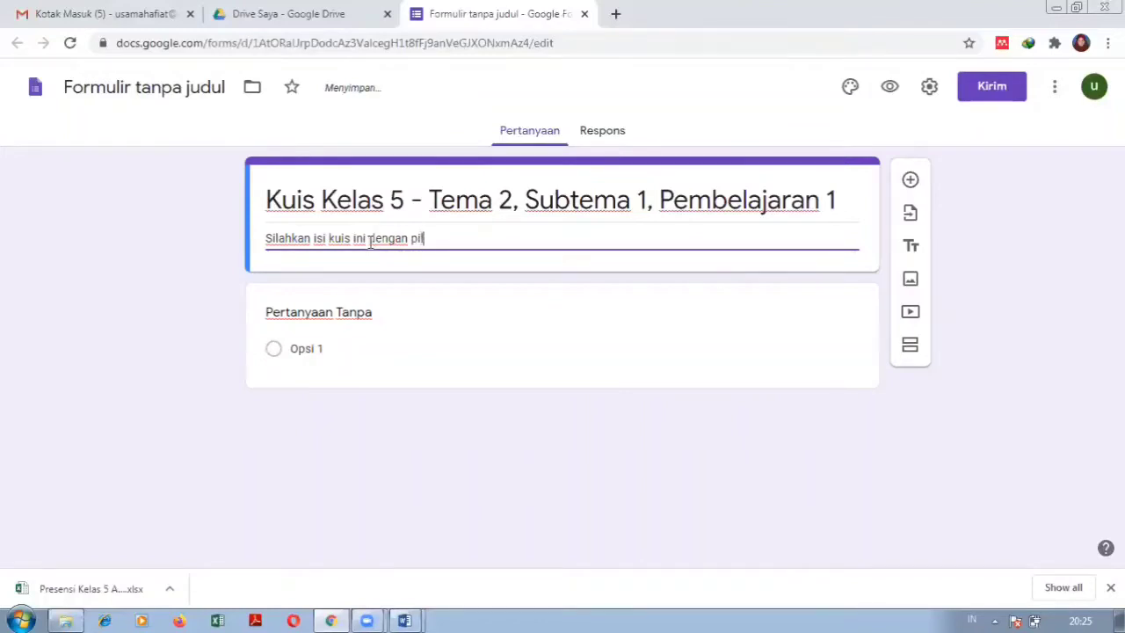
pyautogui.write('ihan yang me')
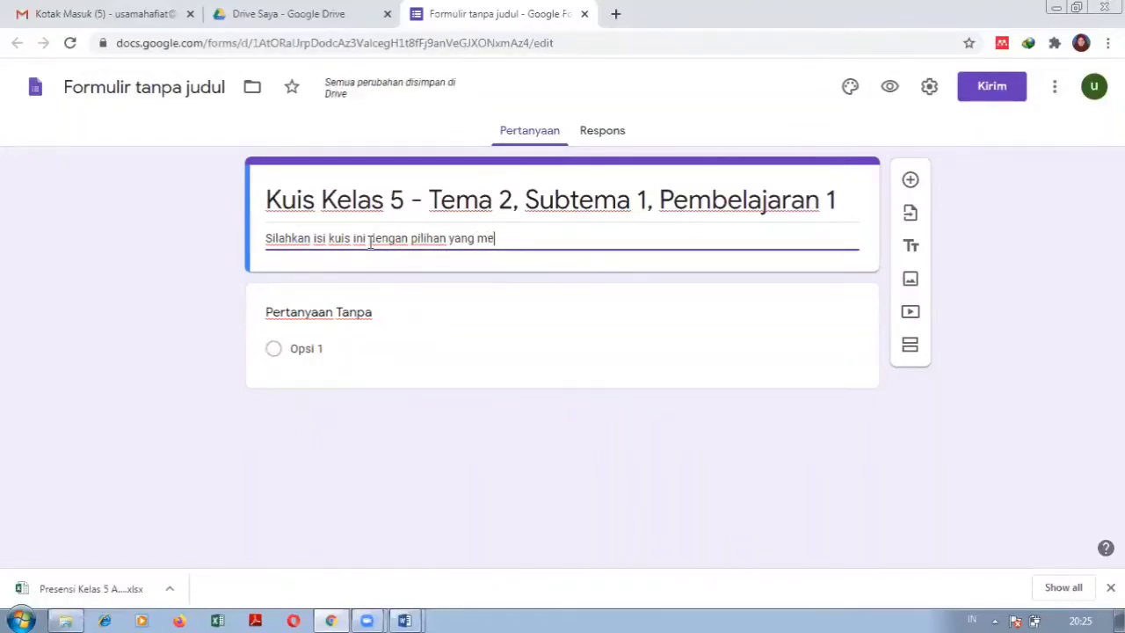
pyautogui.write('nurut Anda ')
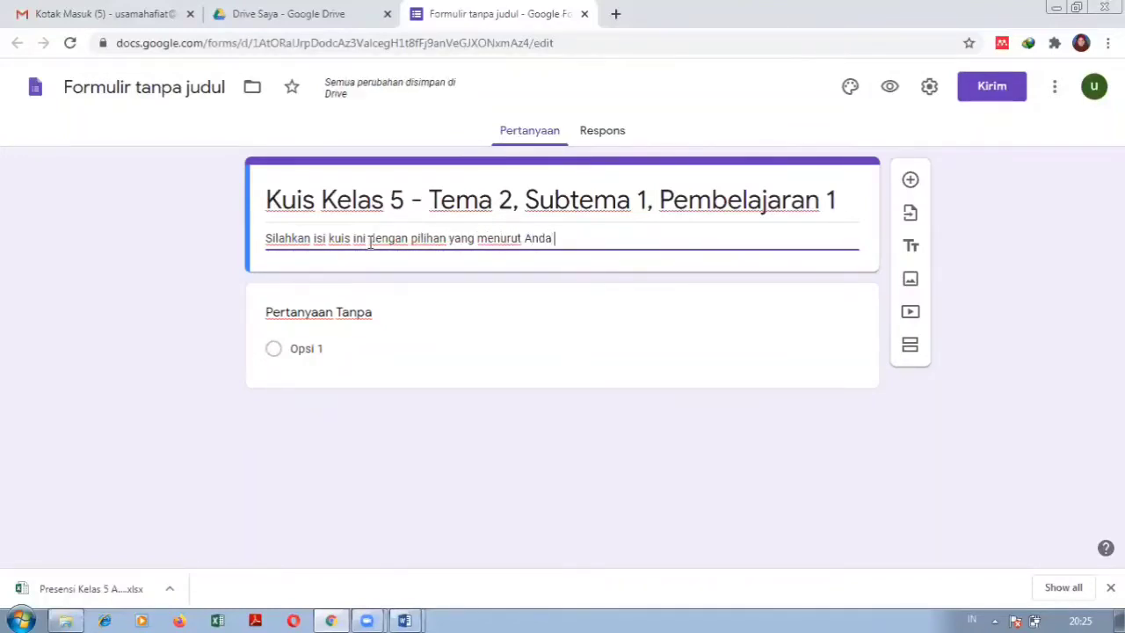
pyautogui.write('benar.')
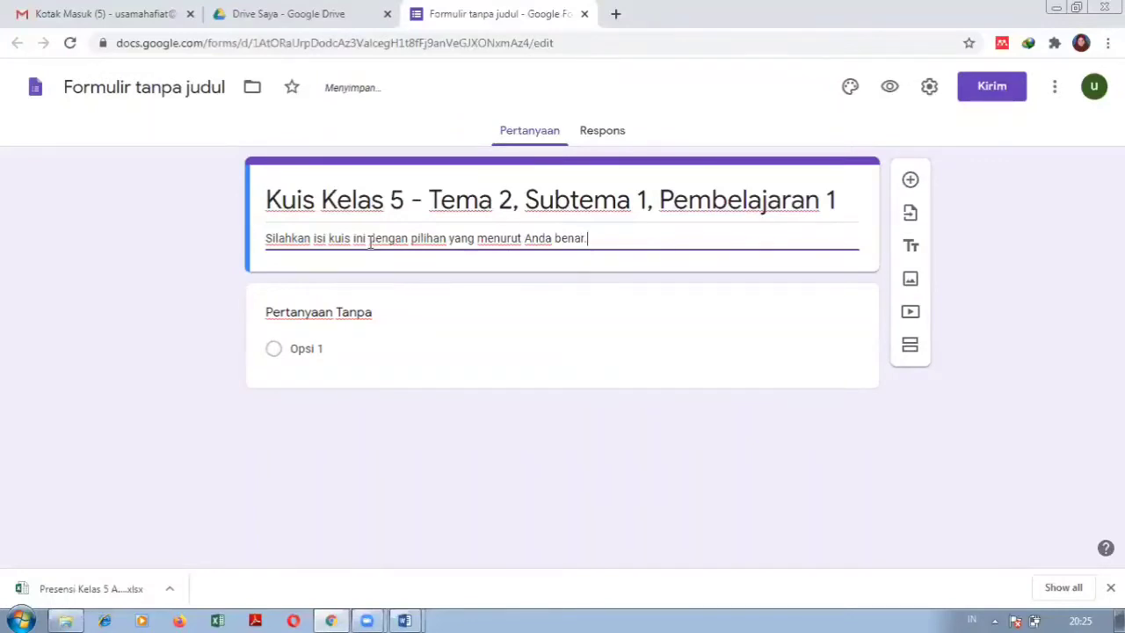
# Title the first question "NAMA SISWA:" and set its answer type to Drop-down.
pyautogui.click(327, 314)
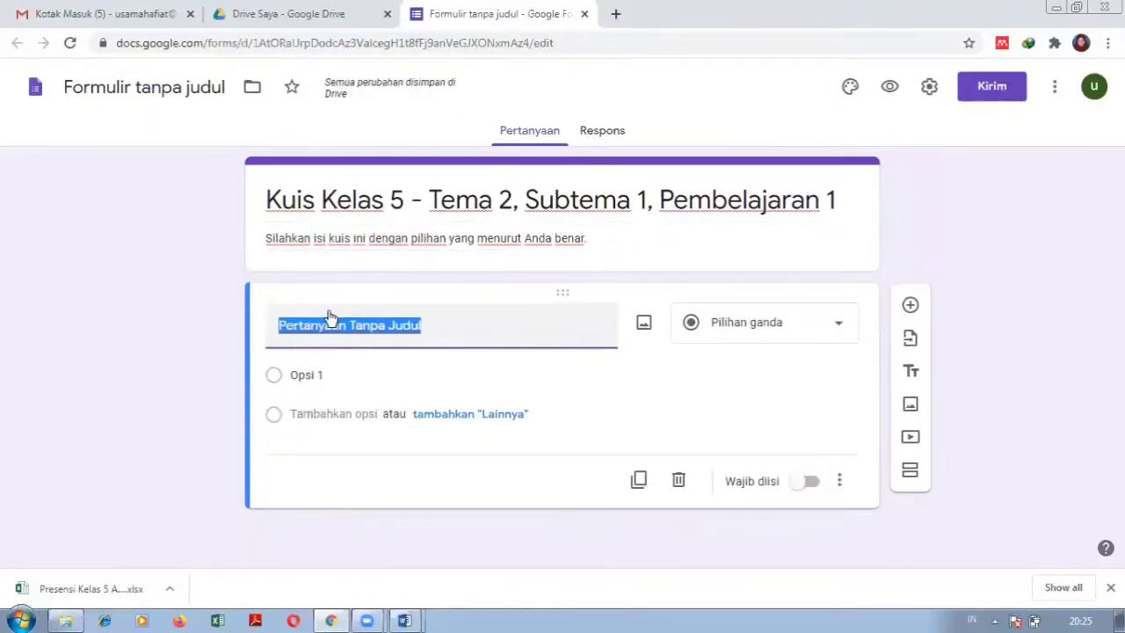
pyautogui.write('NAMA')
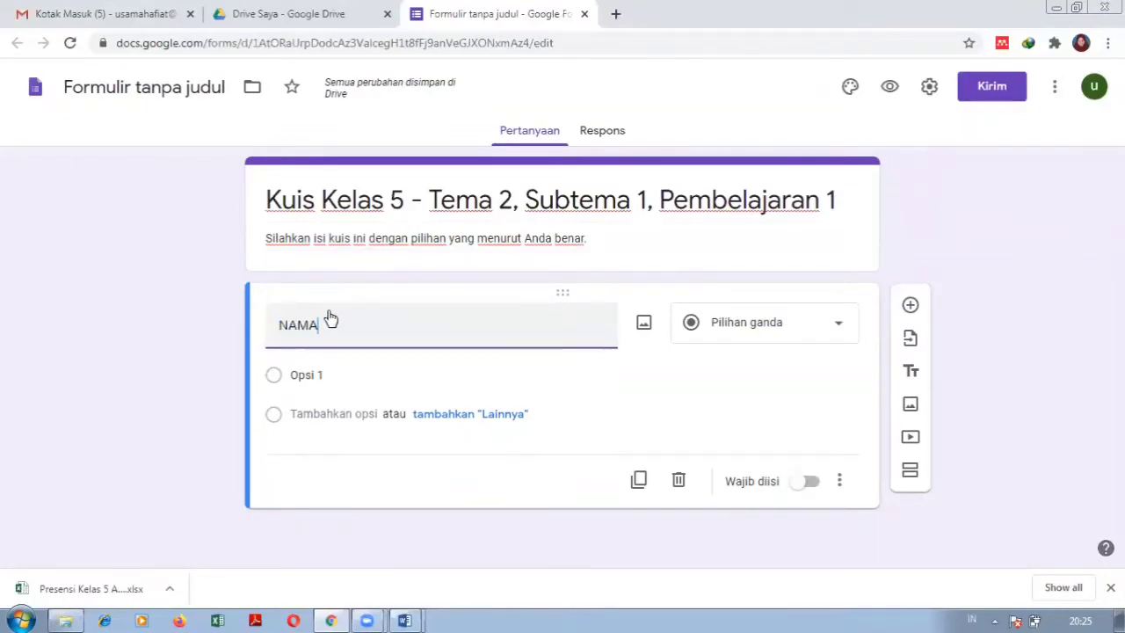
pyautogui.write(' SISWA:')
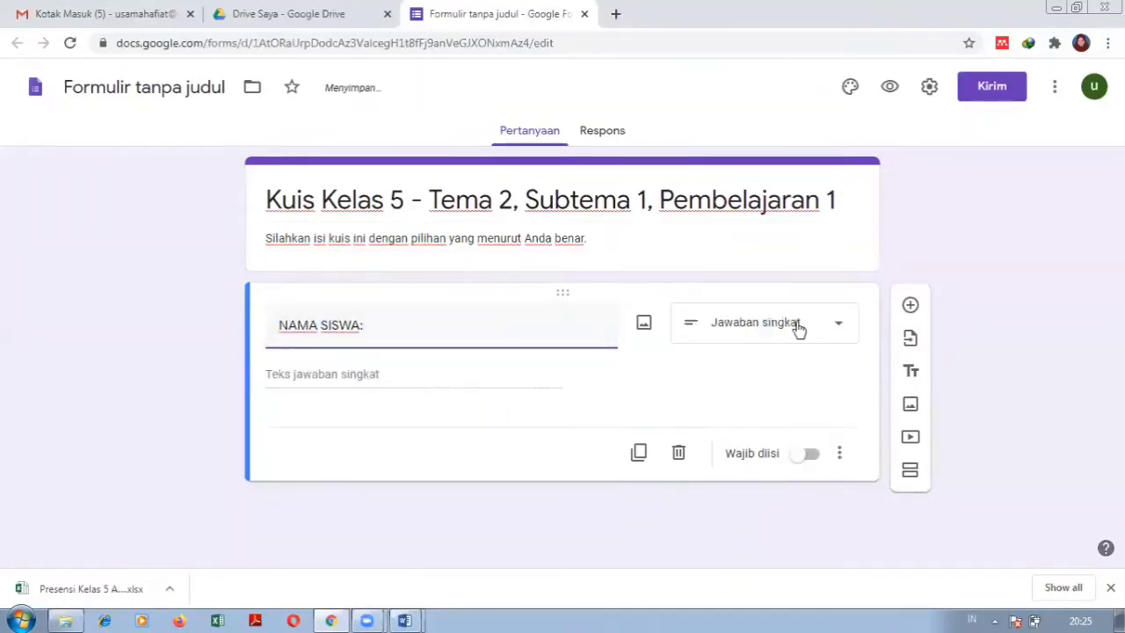
pyautogui.click(780, 331)
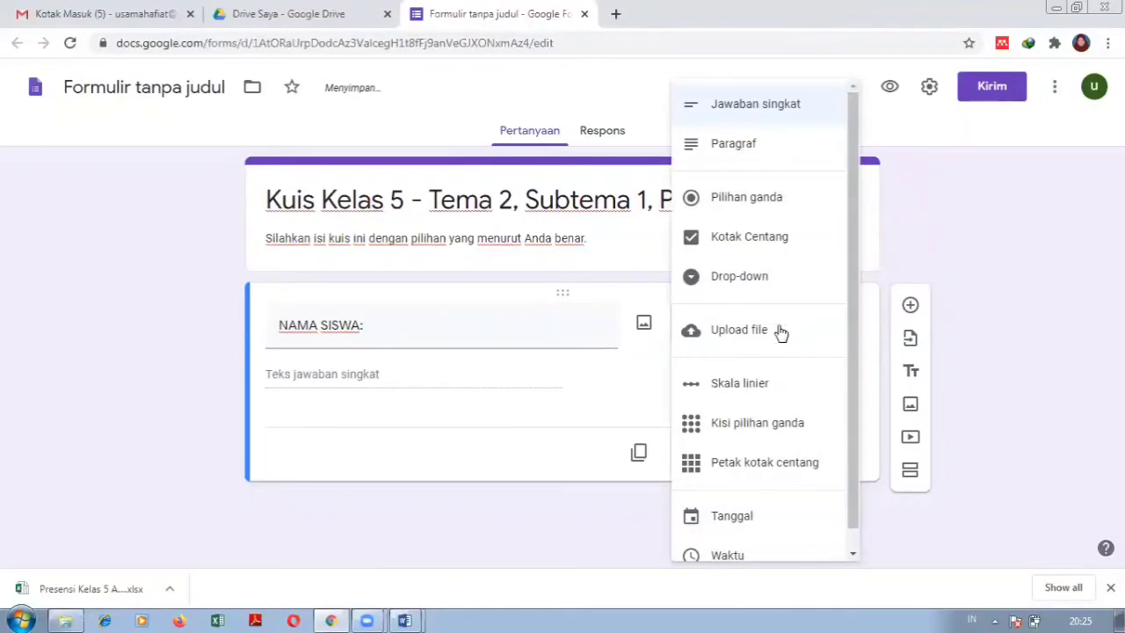
pyautogui.click(386, 381)
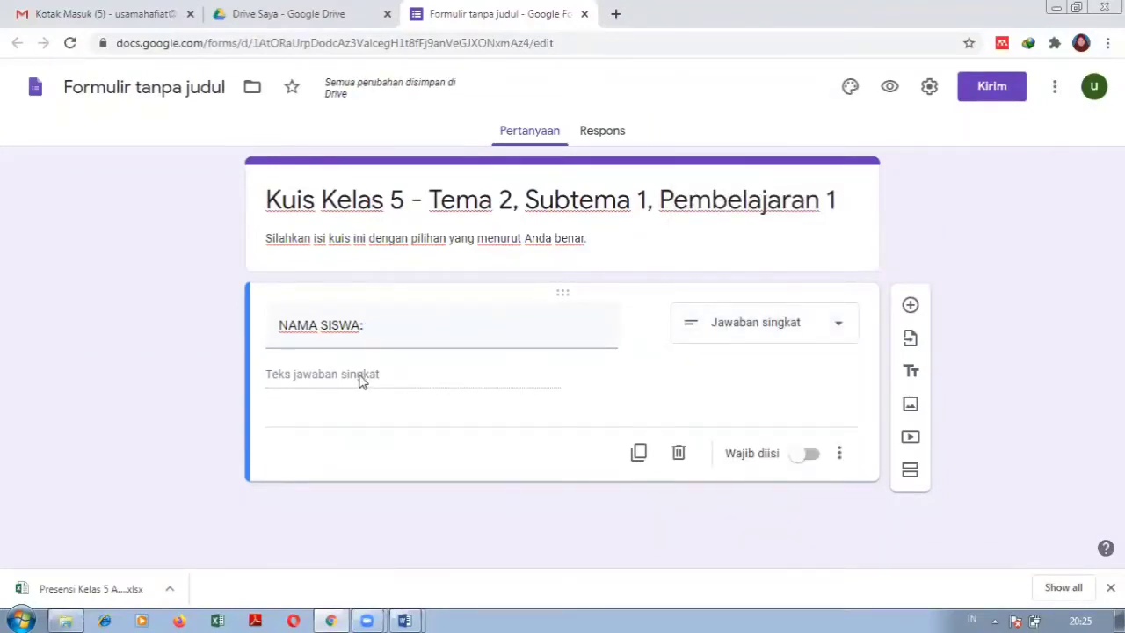
pyautogui.click(786, 322)
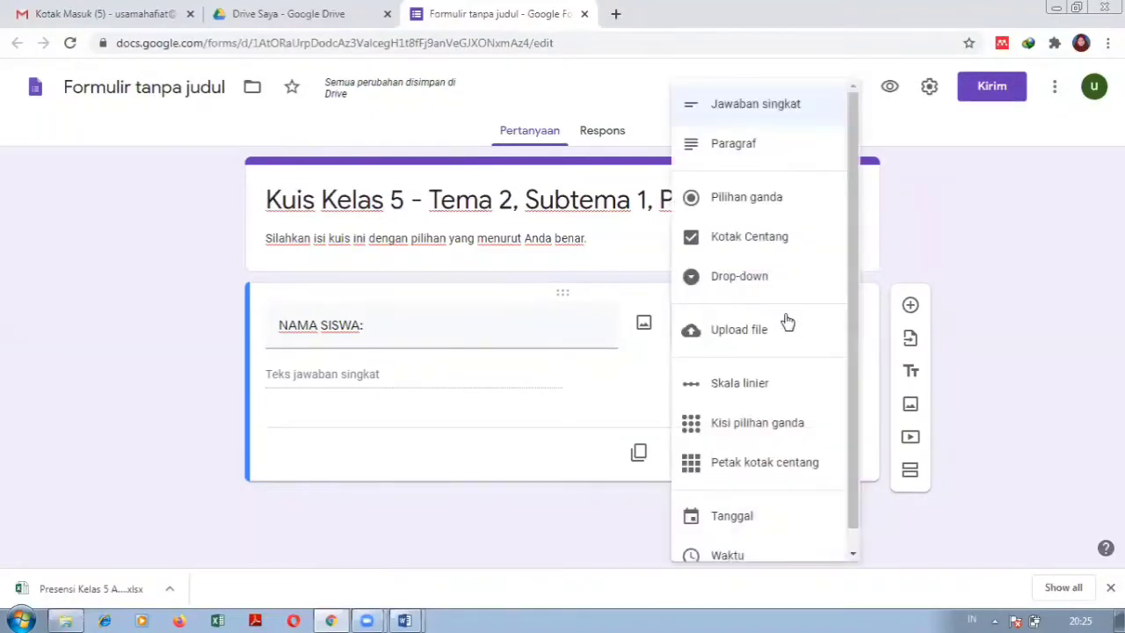
pyautogui.click(753, 277)
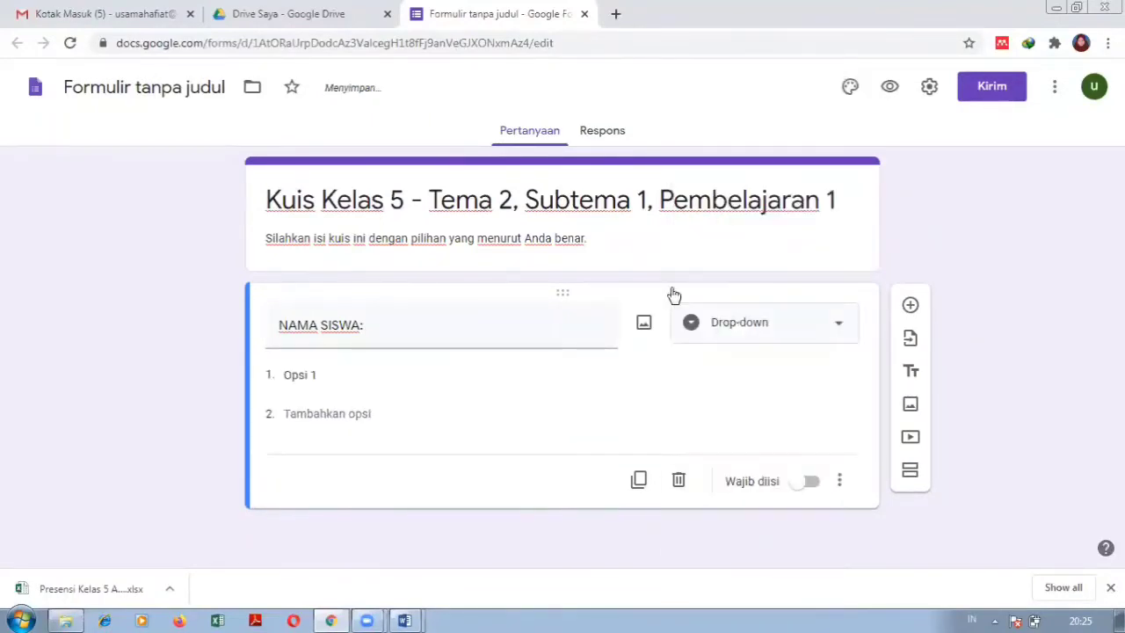
# Fill the drop-down's answer options with the five students' names, one name per option.
pyautogui.click(321, 374)
pyautogui.press('BackSpace')
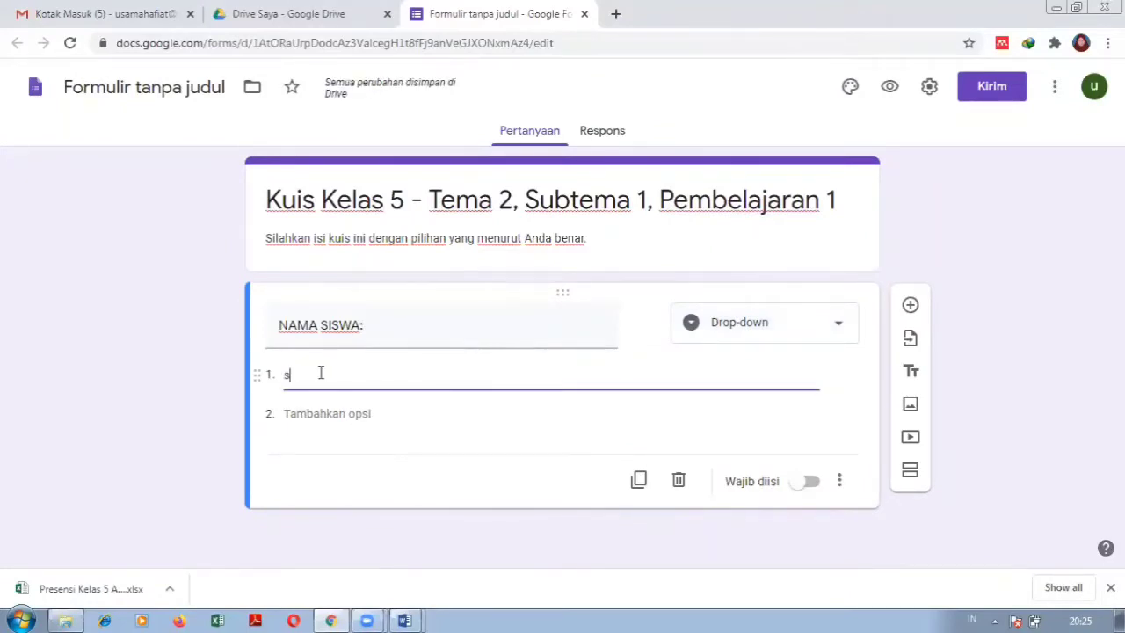
pyautogui.write('S')
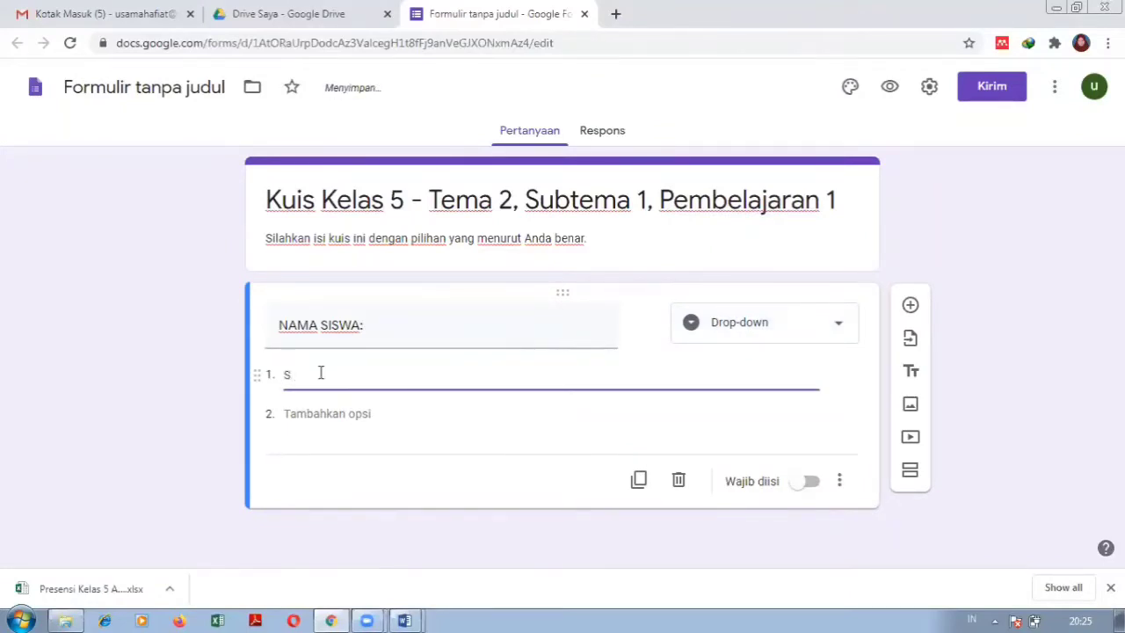
pyautogui.write('ALSABILA')
pyautogui.press('Return')
pyautogui.write('RUDI')
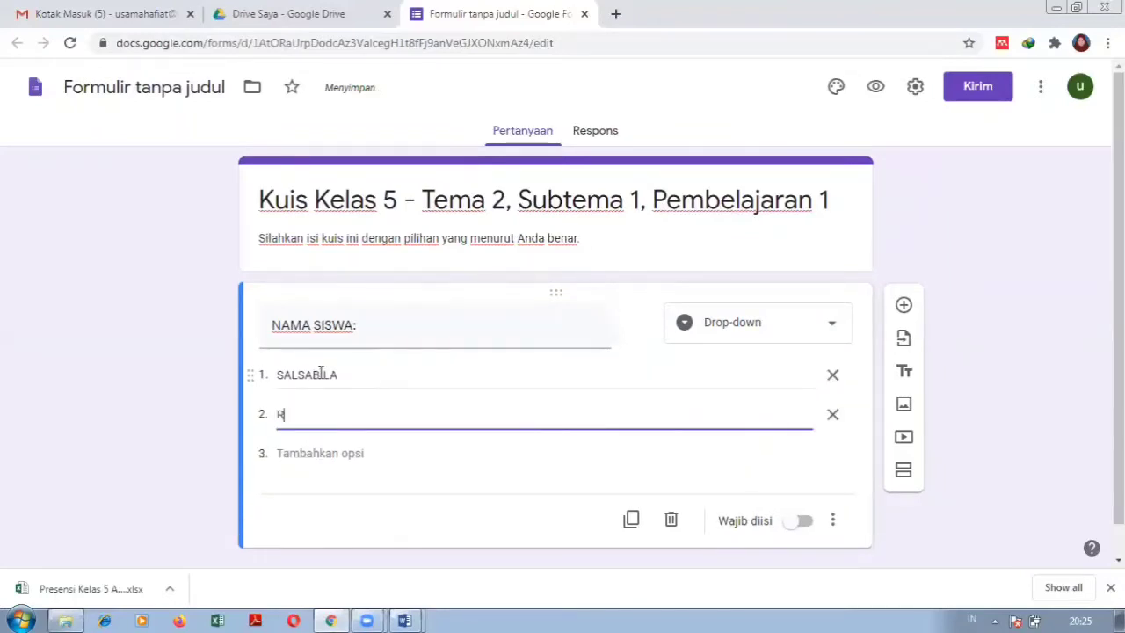
pyautogui.press('Return')
pyautogui.write('ALFAN')
pyautogui.press('Return')
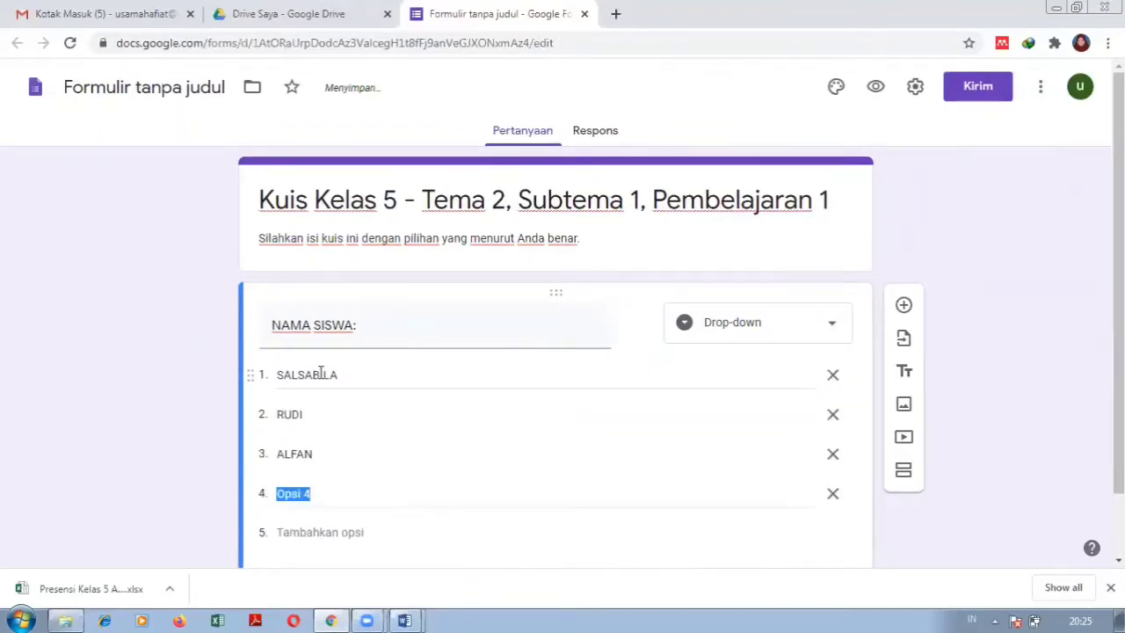
pyautogui.write('TIKA')
pyautogui.press('Return')
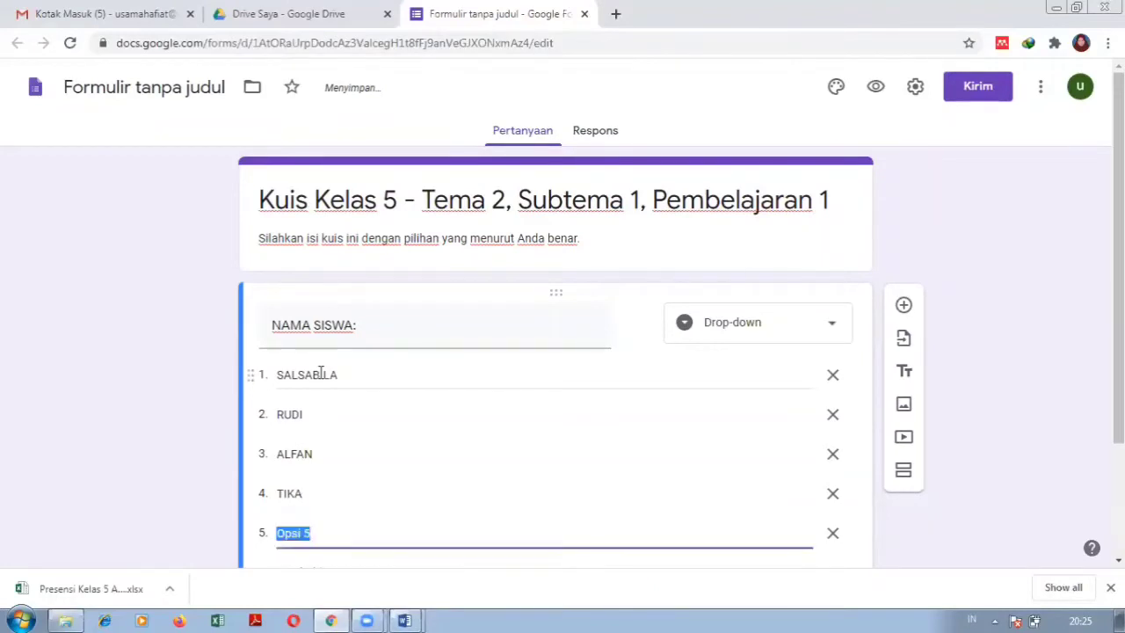
pyautogui.write('RATNA')
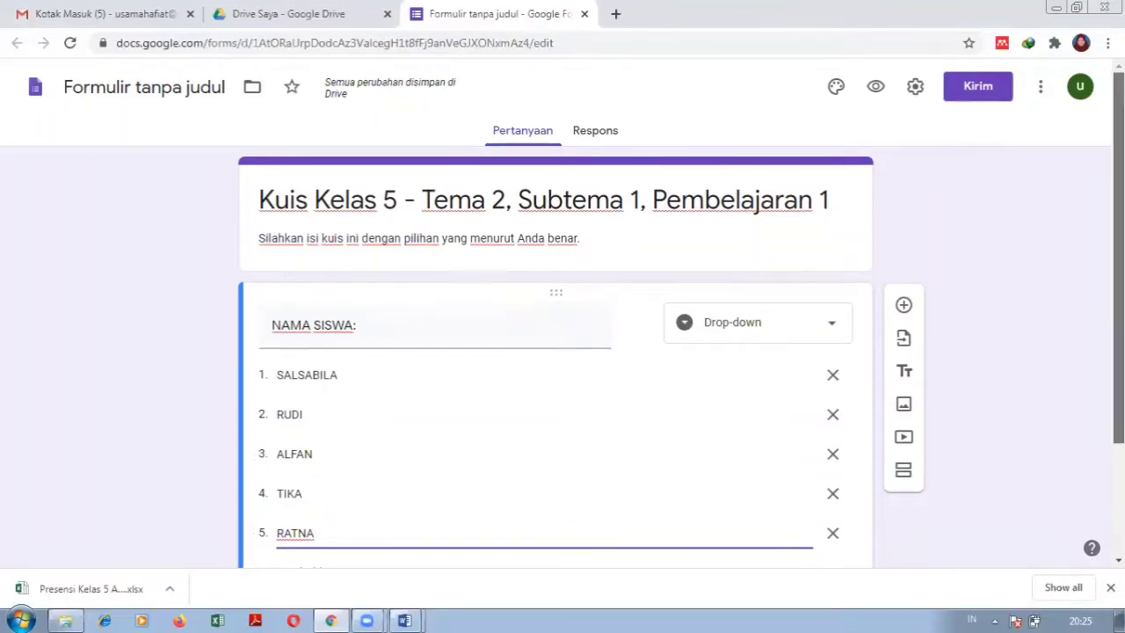
pyautogui.scroll(-2, 844, 457)
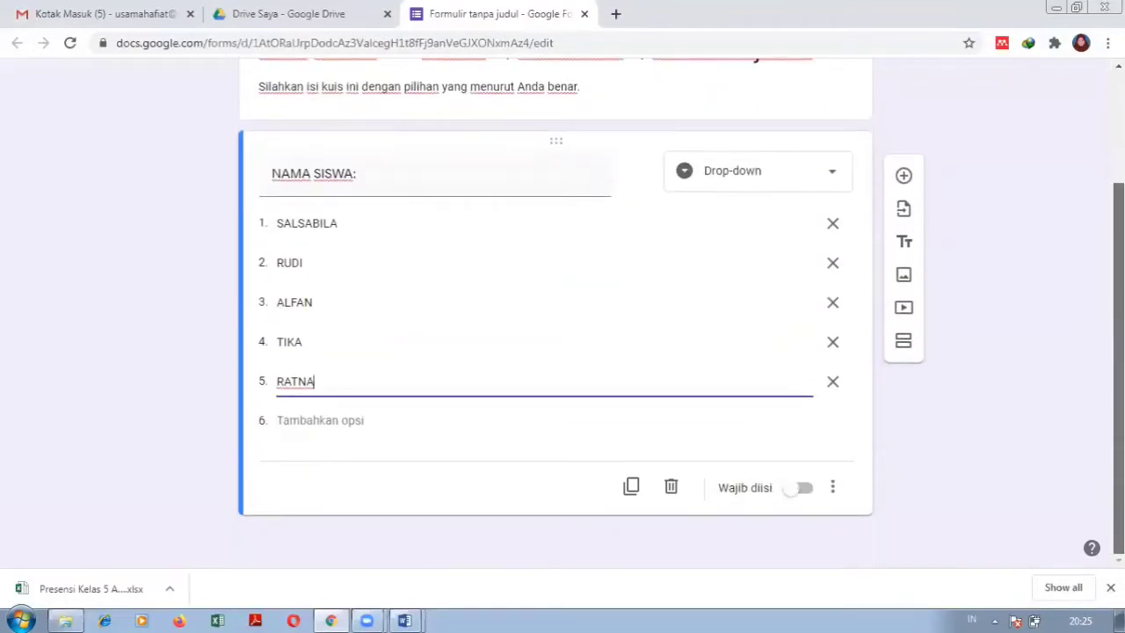
# Make the "NAMA SISWA:" question required and add a Drop-down question titled "NOMOR ABSEN:".
pyautogui.click(804, 493)
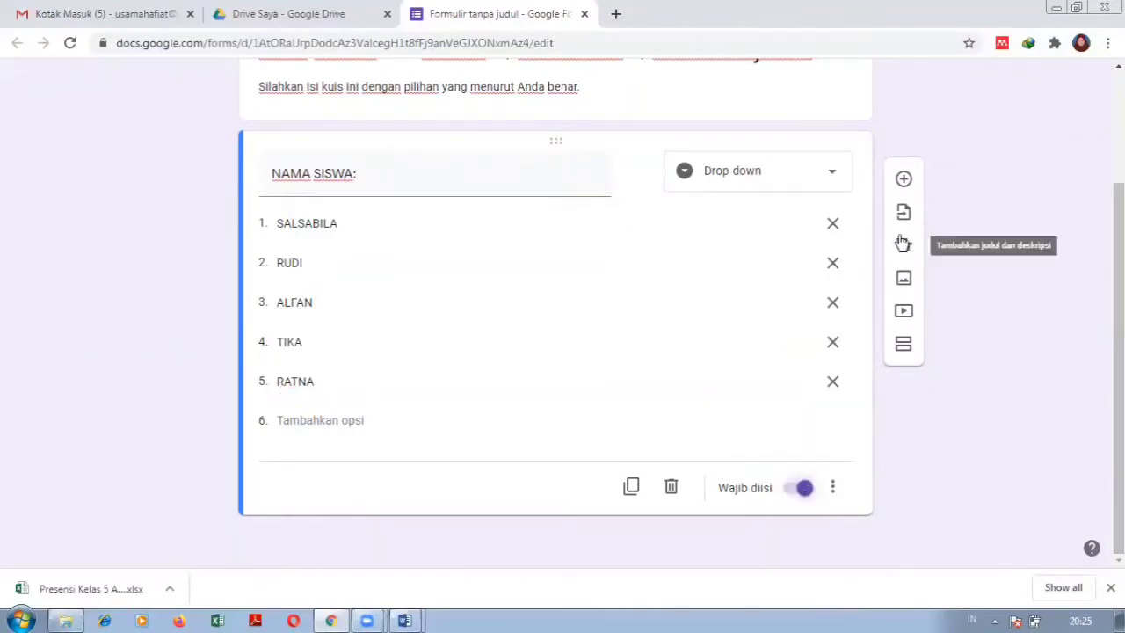
pyautogui.click(902, 180)
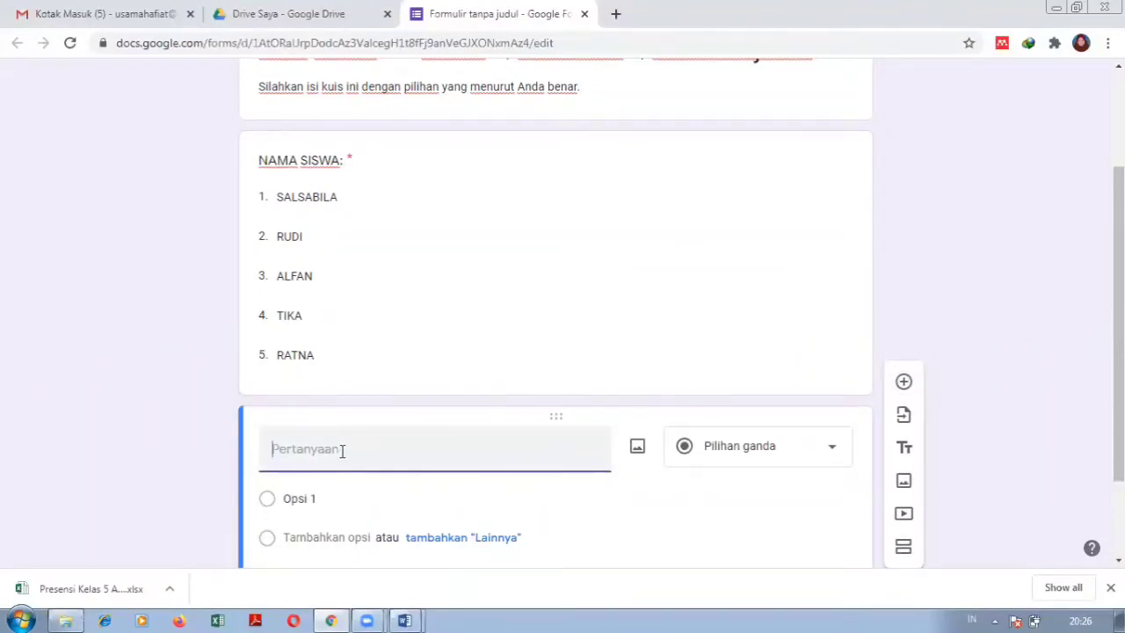
pyautogui.write('NOMOR ABSEN:')
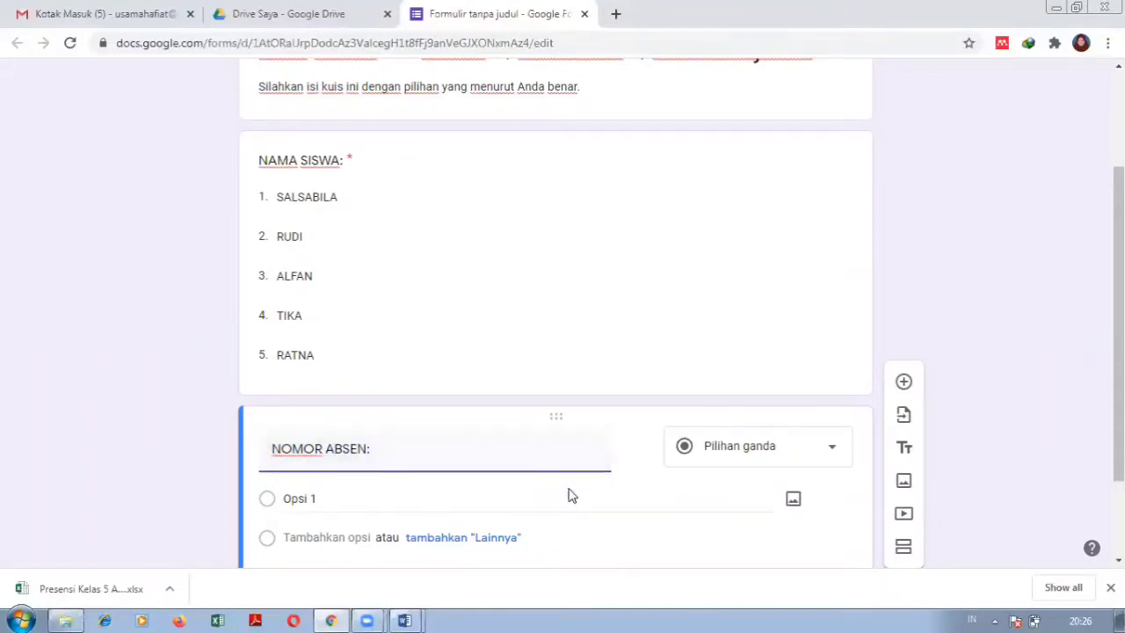
pyautogui.click(814, 444)
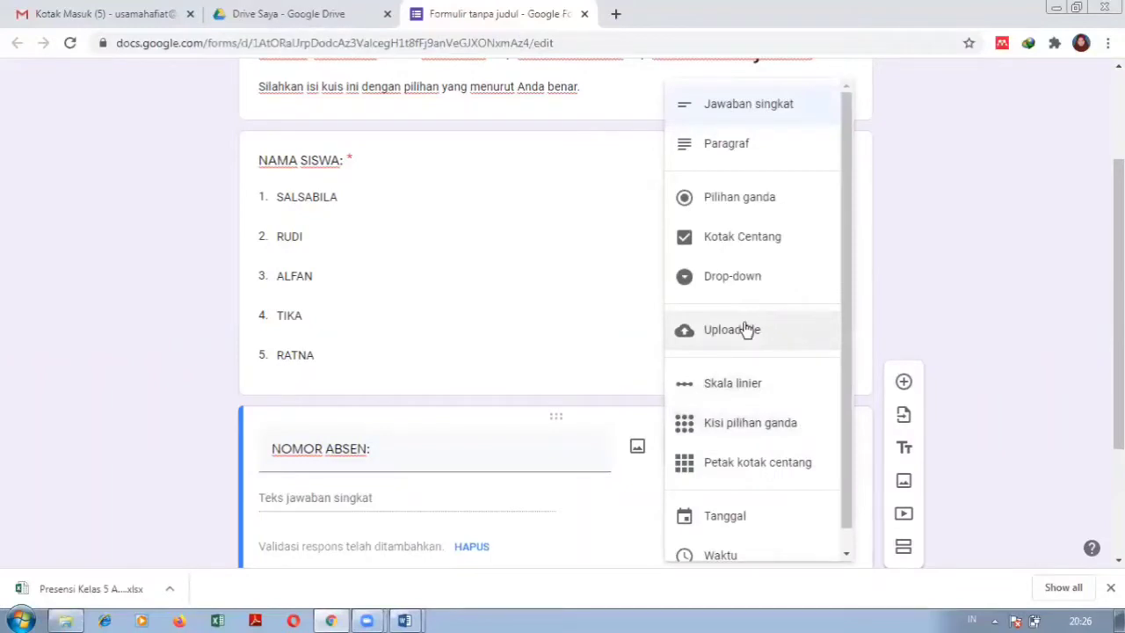
pyautogui.click(730, 275)
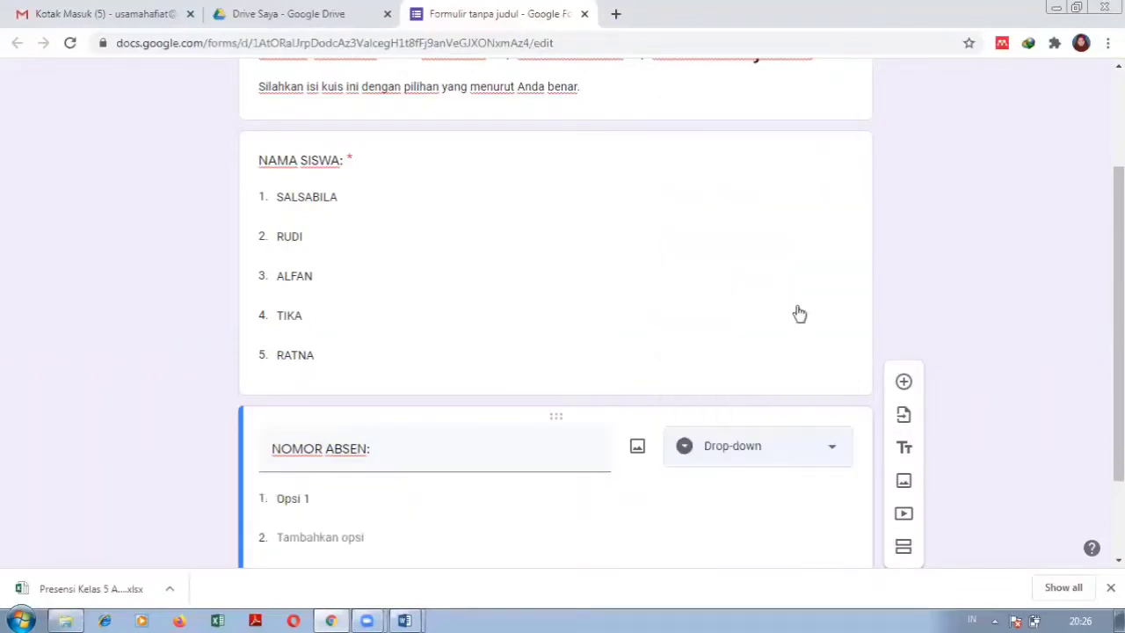
# Fill the "NOMOR ABSEN:" answer options with the numbers 1 to 5 and make the question required.
pyautogui.click(301, 499)
pyautogui.write('1')
pyautogui.press('Return')
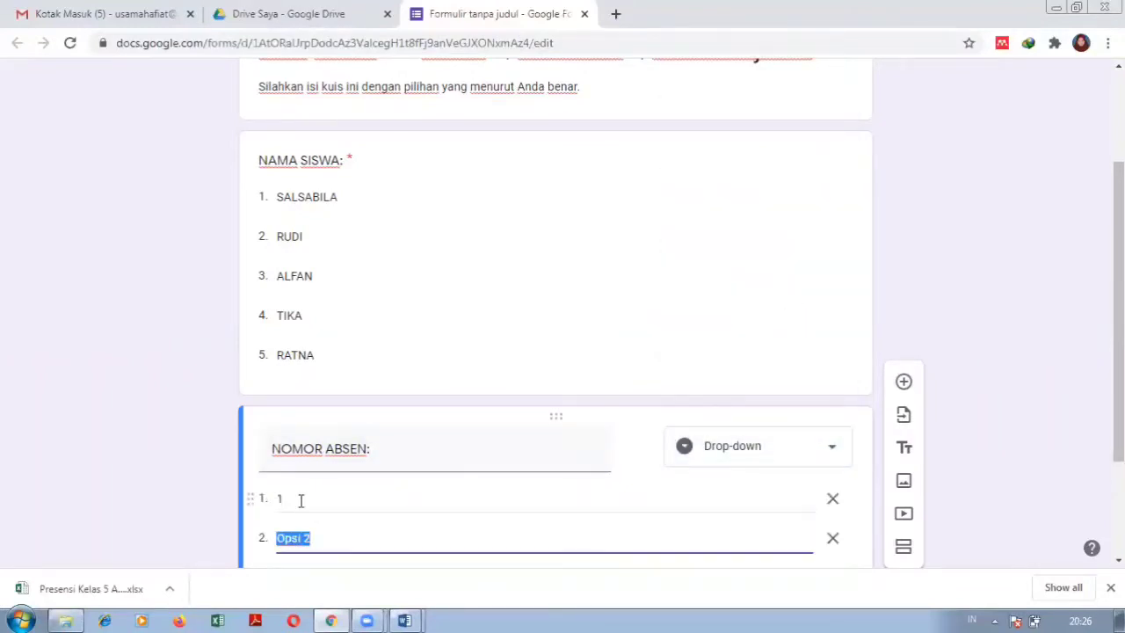
pyautogui.write('2')
pyautogui.press('Return')
pyautogui.write('3')
pyautogui.press('Return')
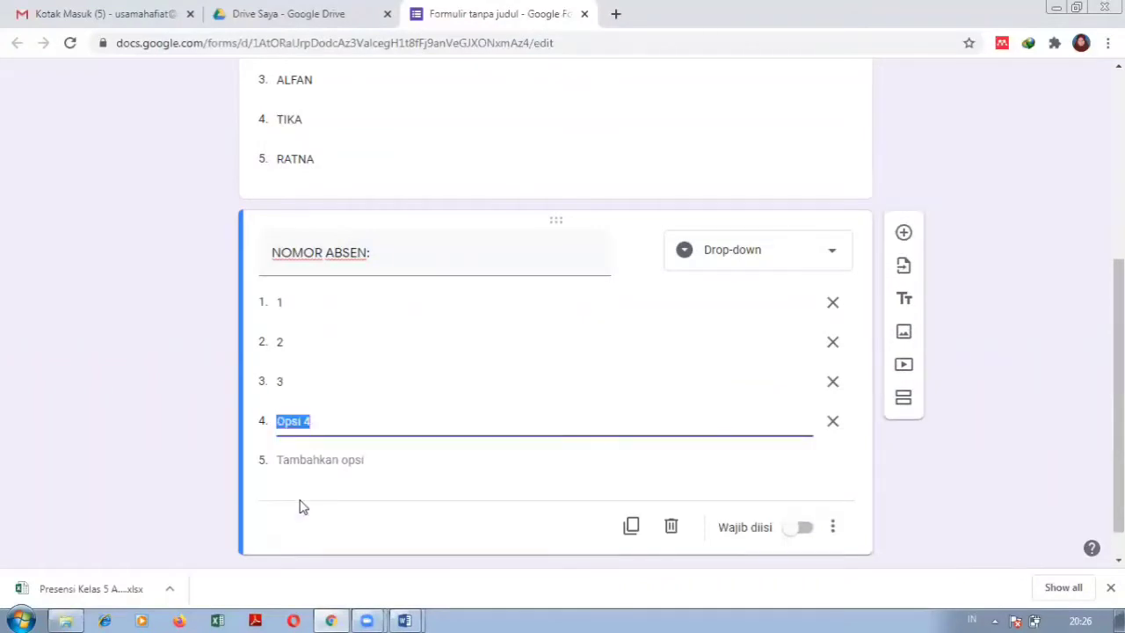
pyautogui.write('4')
pyautogui.press('Return')
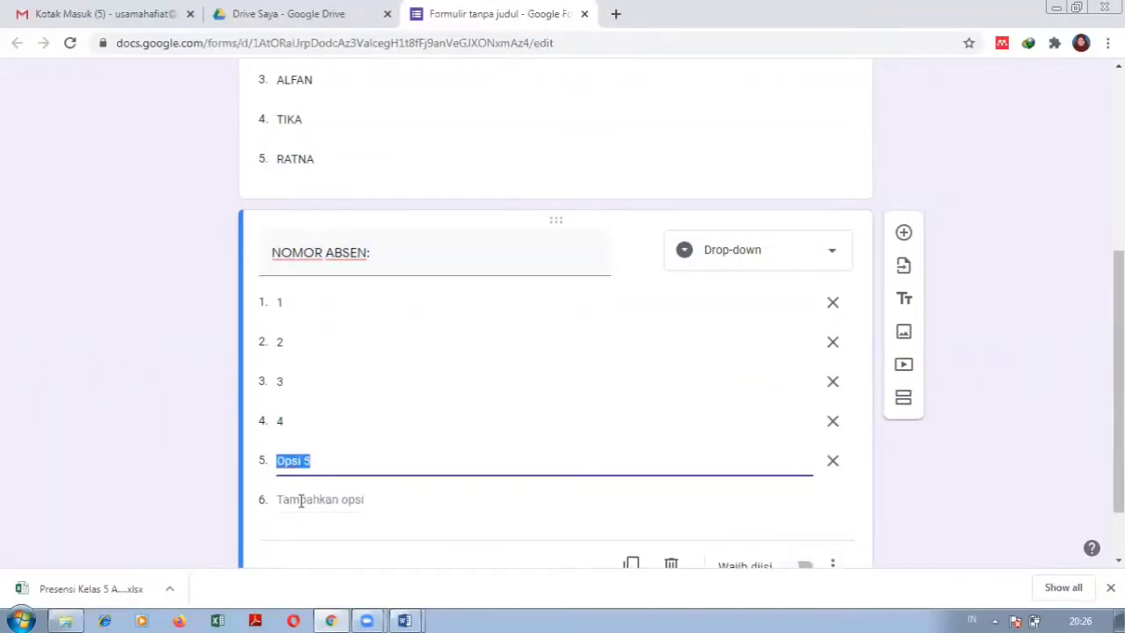
pyautogui.write('5')
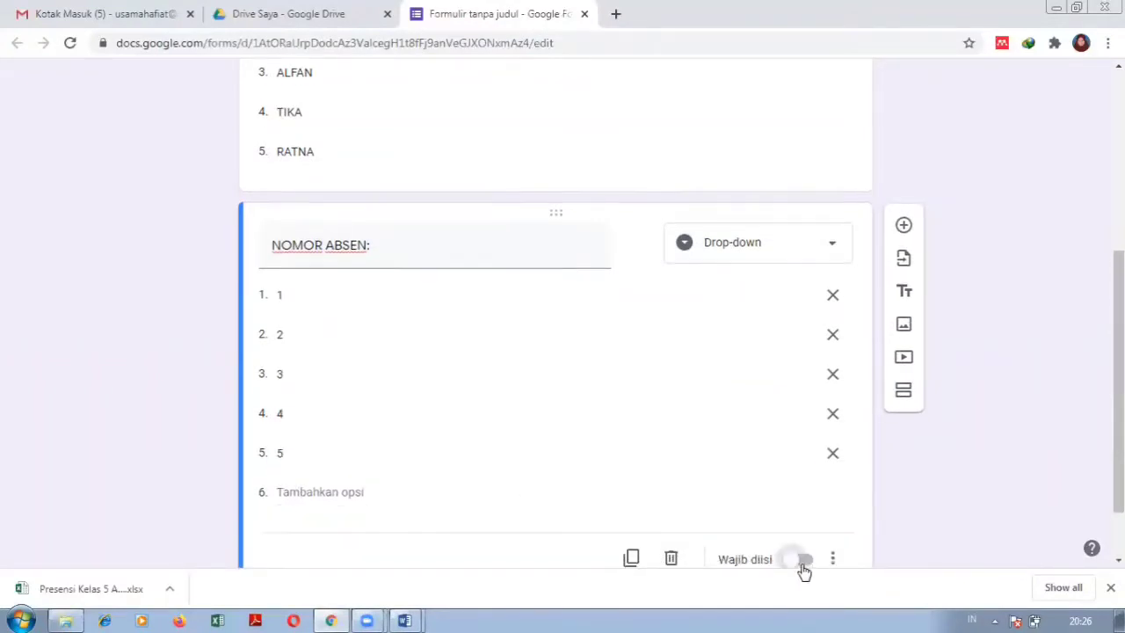
pyautogui.click(803, 564)
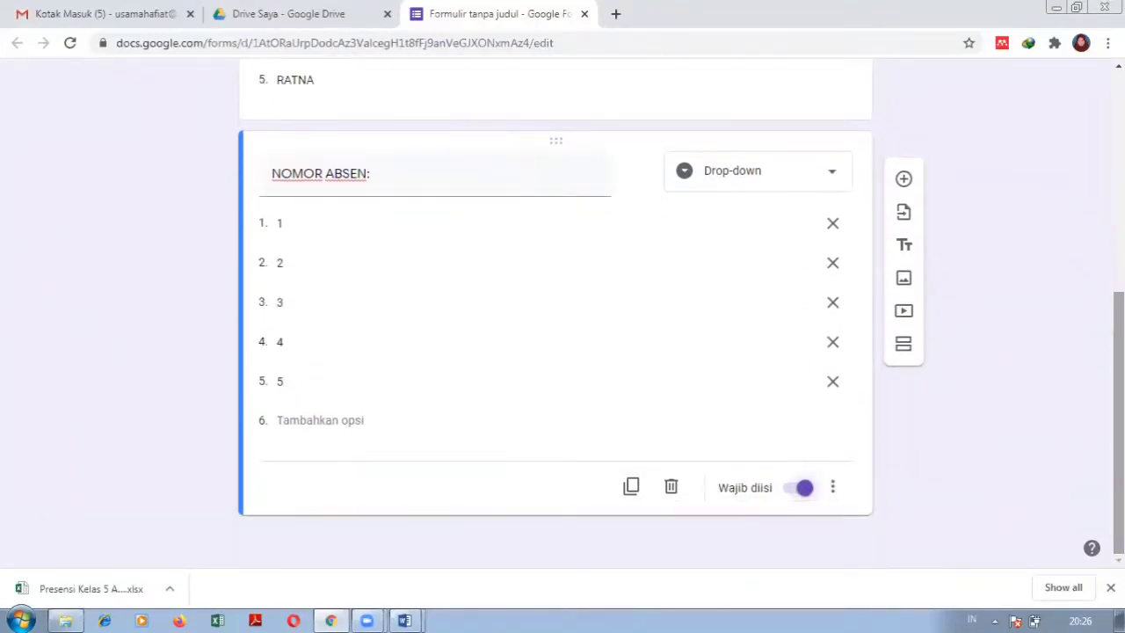
# Add a new section after the "NOMOR ABSEN:" question.
pyautogui.scroll(4, 555, 352)
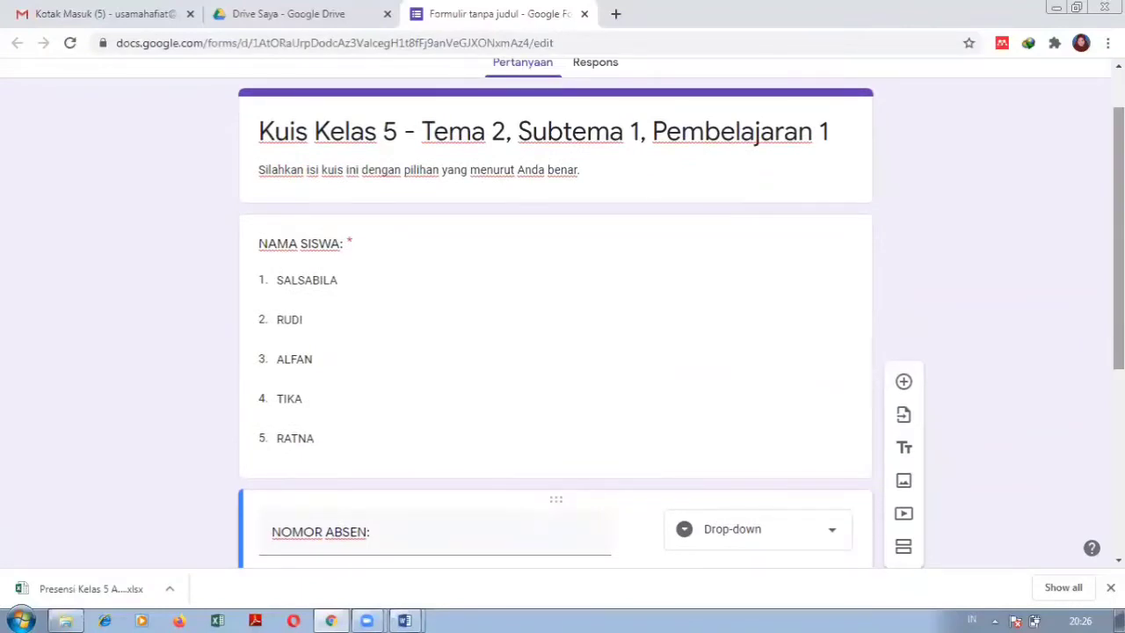
pyautogui.scroll(-3, 555, 352)
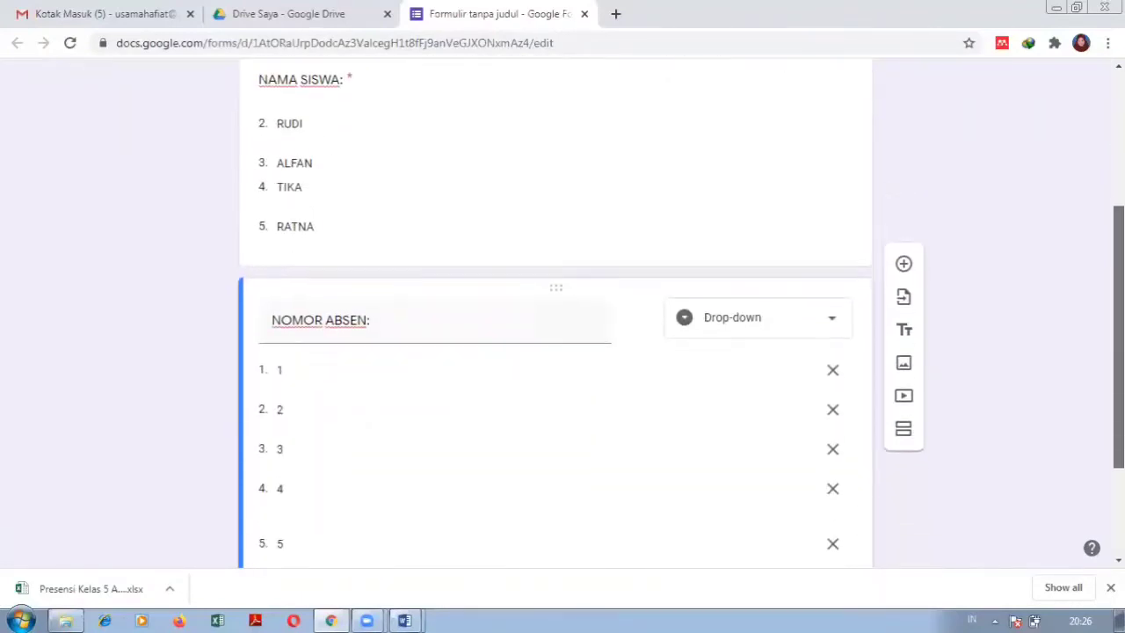
pyautogui.scroll(-1, 921, 404)
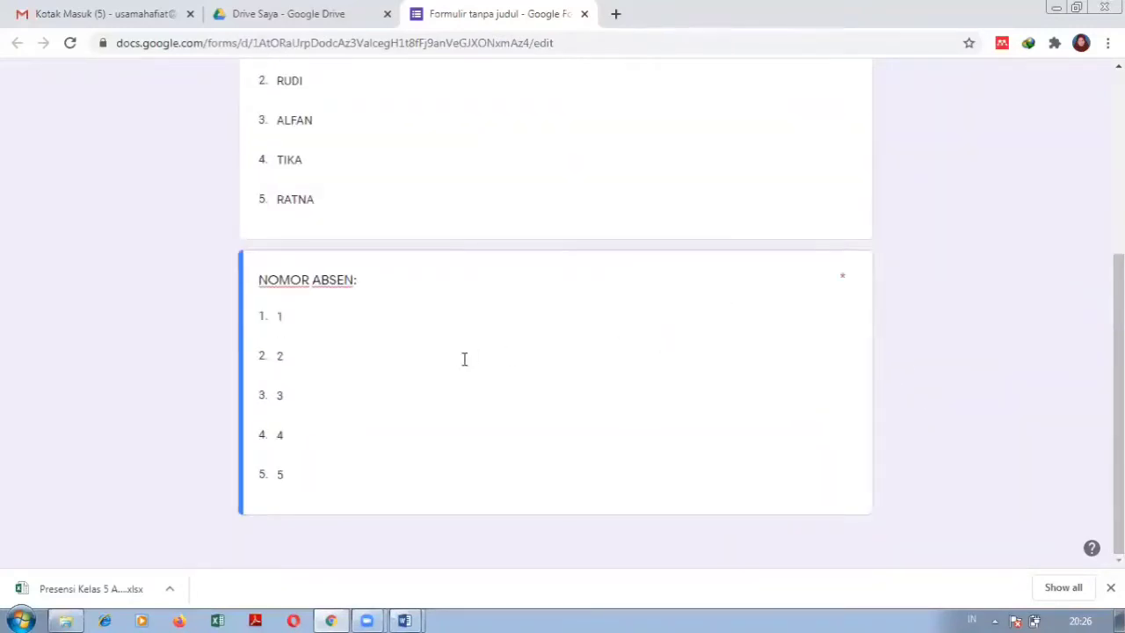
pyautogui.click(394, 384)
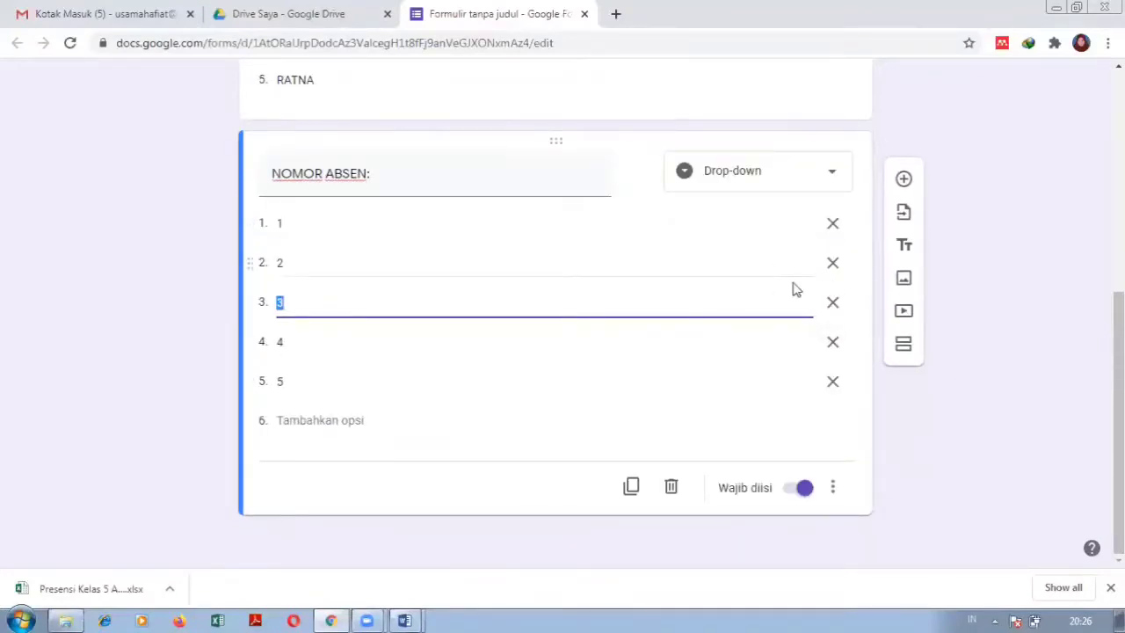
pyautogui.click(906, 347)
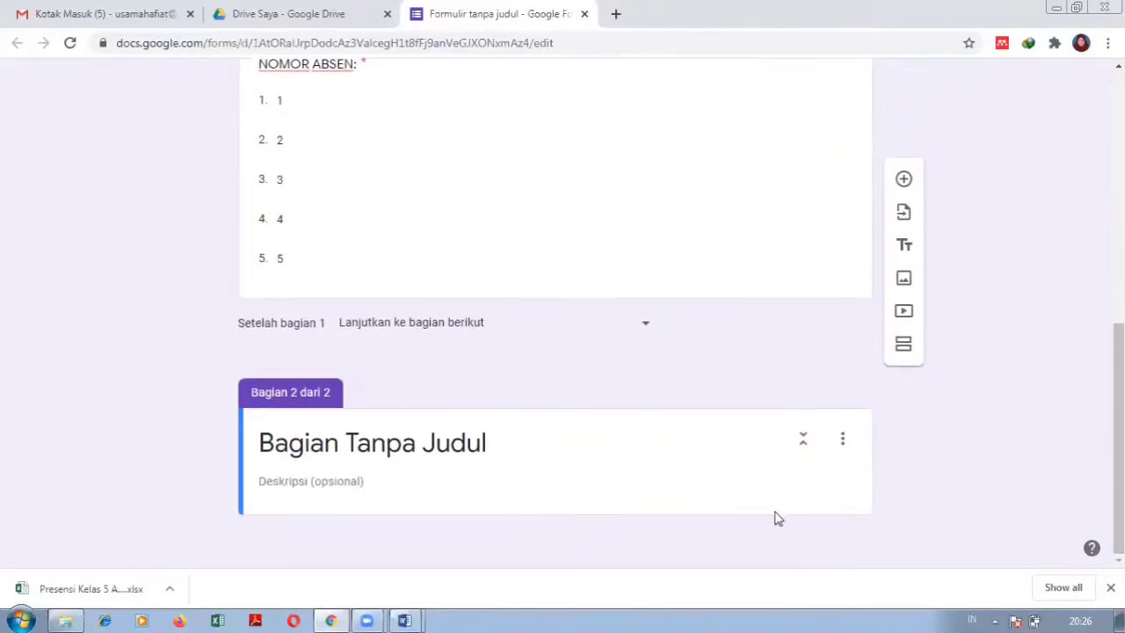
# Title the second section "Pilihlah satu jawaban yang paling benar.".
pyautogui.click(382, 443)
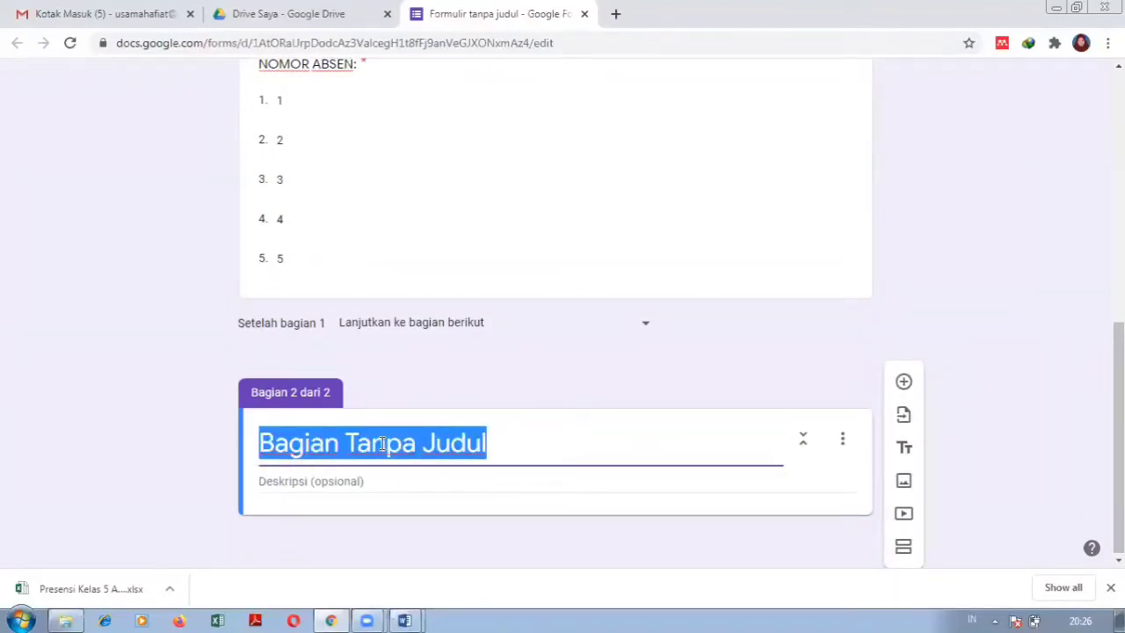
pyautogui.write('Pi')
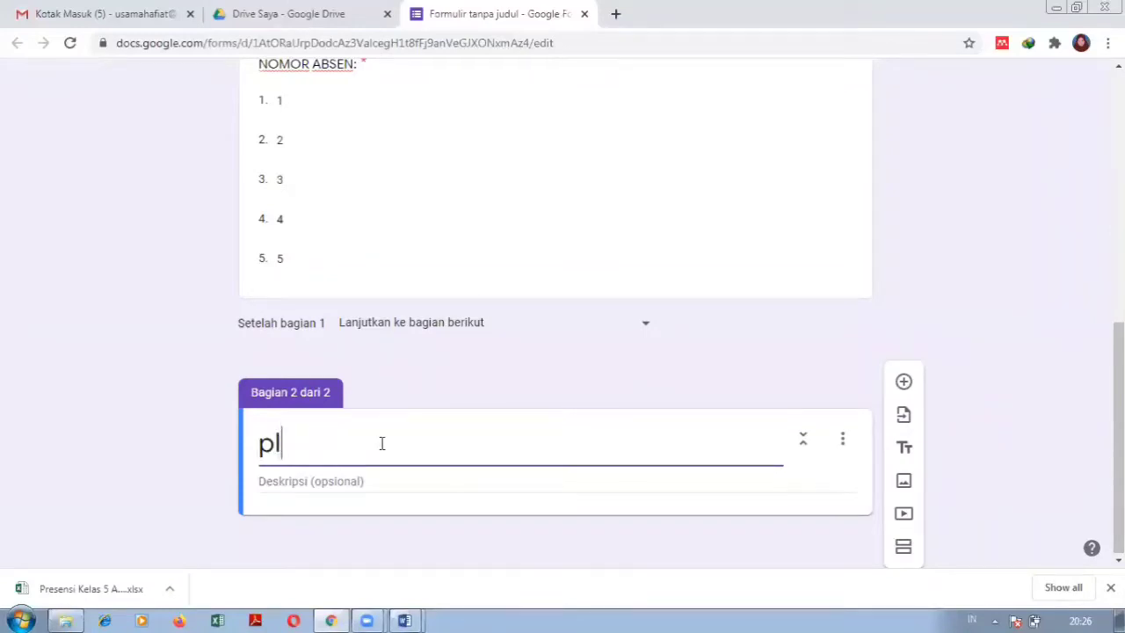
pyautogui.press('BackSpace')
pyautogui.press('BackSpace')
pyautogui.write('Pilihla')
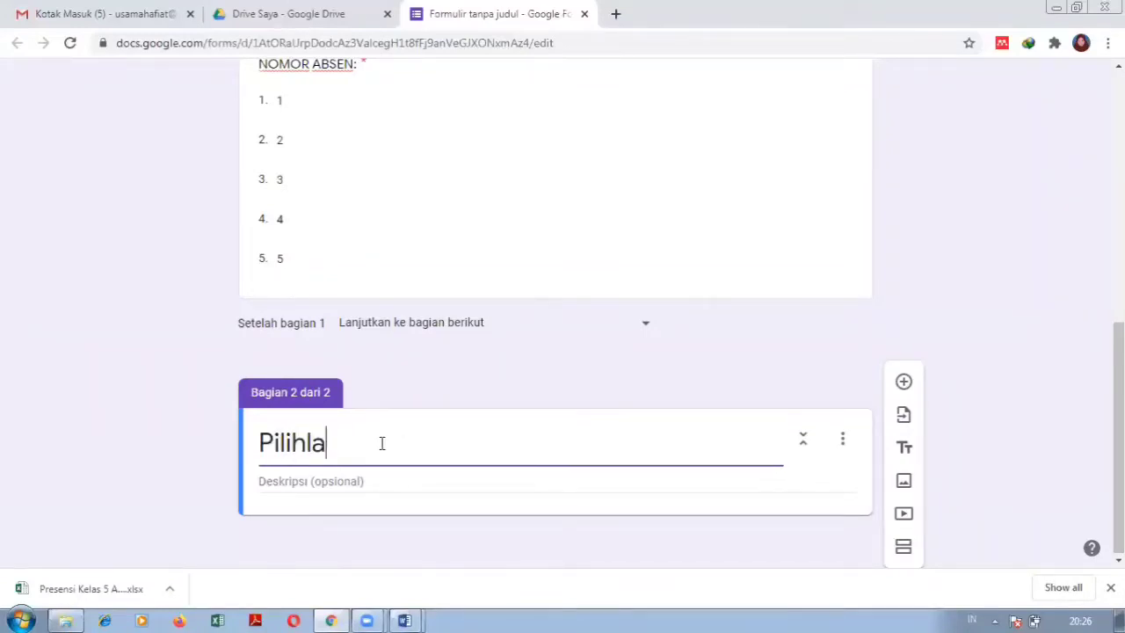
pyautogui.write('h satu jawaa')
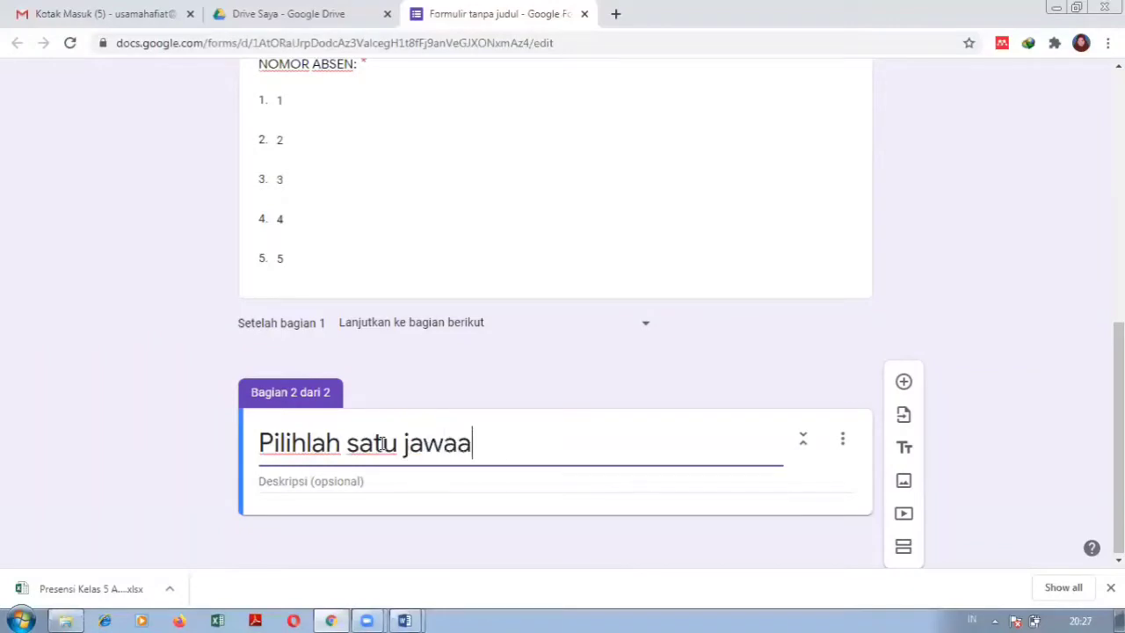
pyautogui.press('BackSpace')
pyautogui.write('ban ya')
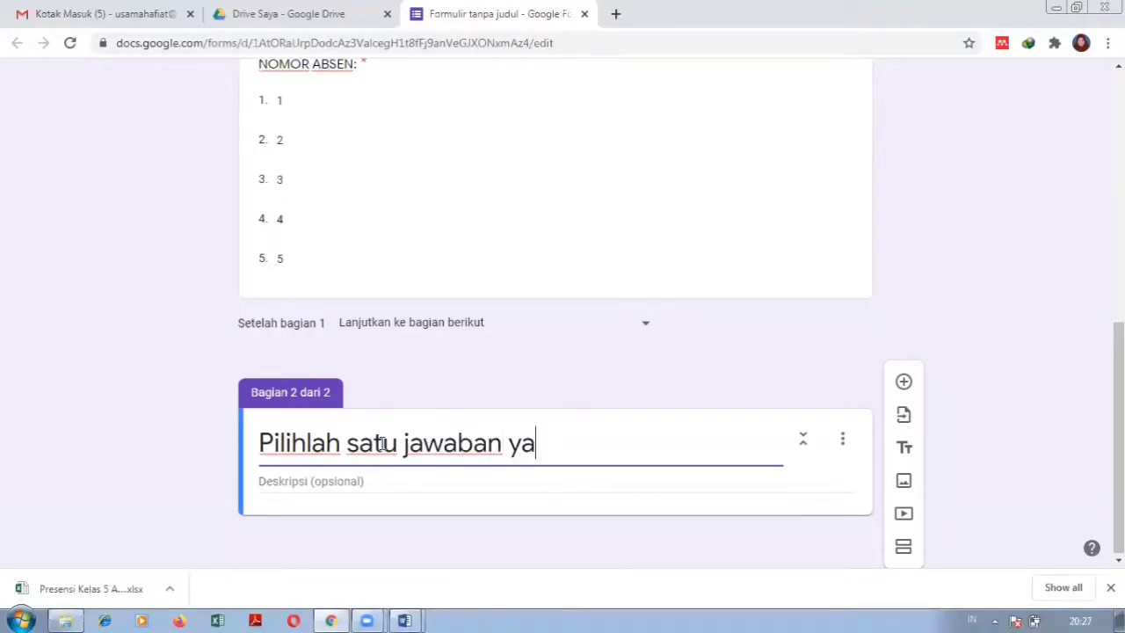
pyautogui.write('ng paling benar.')
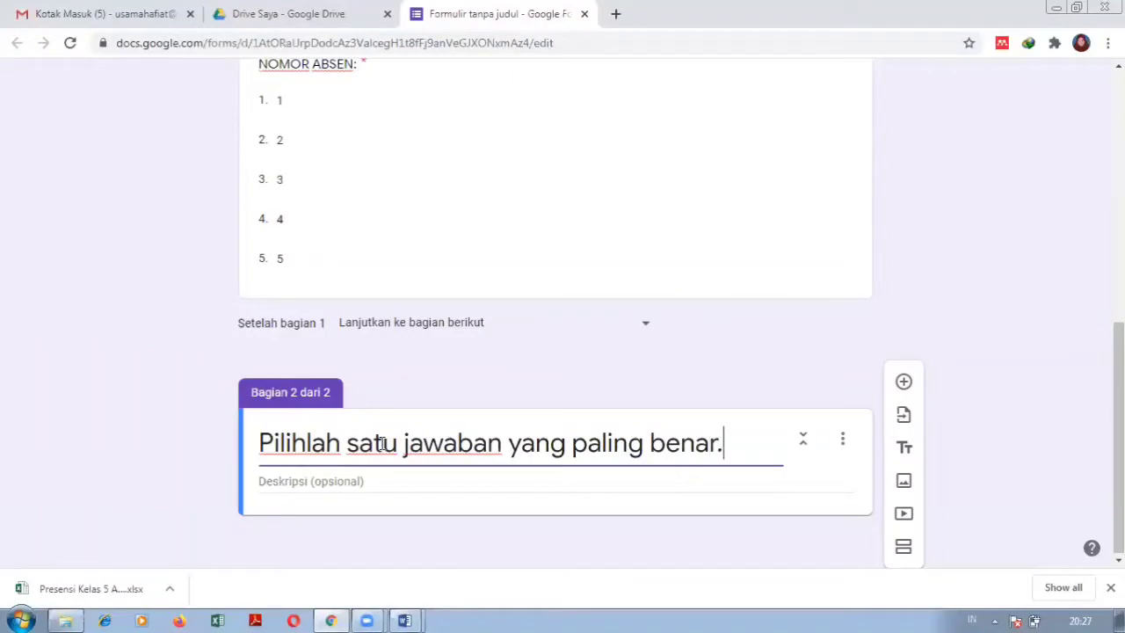
# Add a blank multiple-choice question to the second section, and switch to Word's Document1 containing the quiz questions.
pyautogui.click(904, 385)
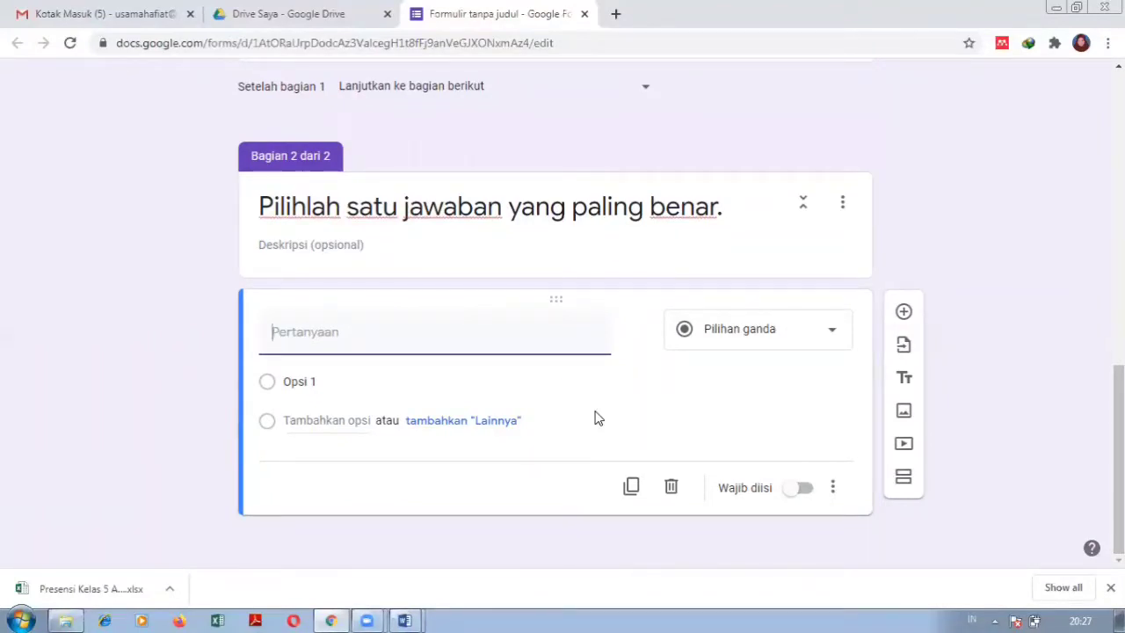
pyautogui.click(407, 619)
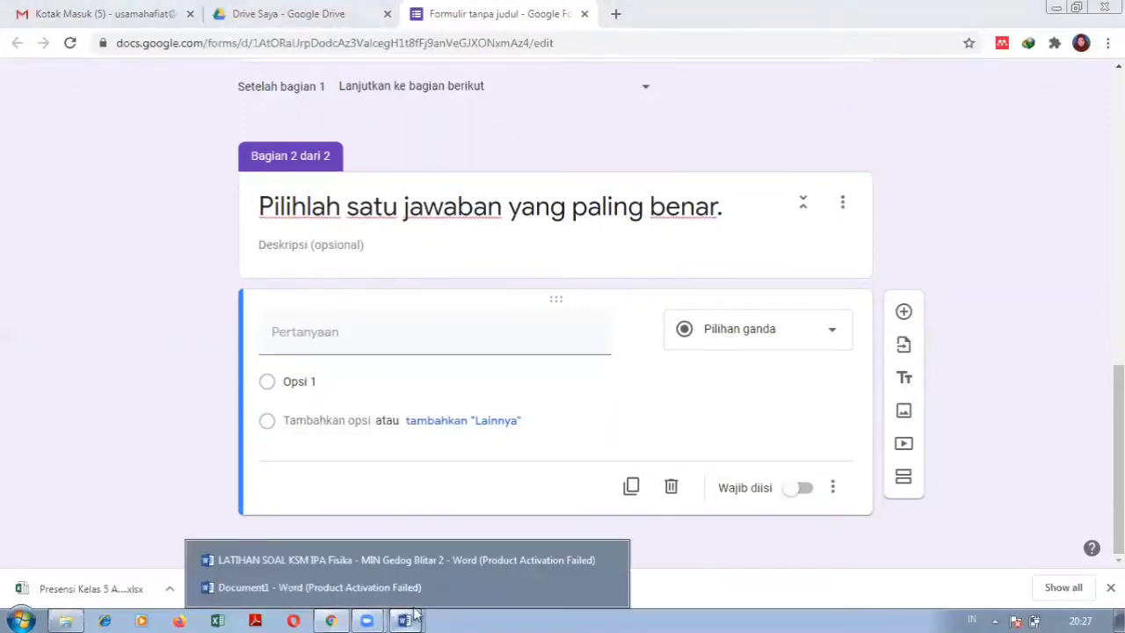
pyautogui.click(424, 554)
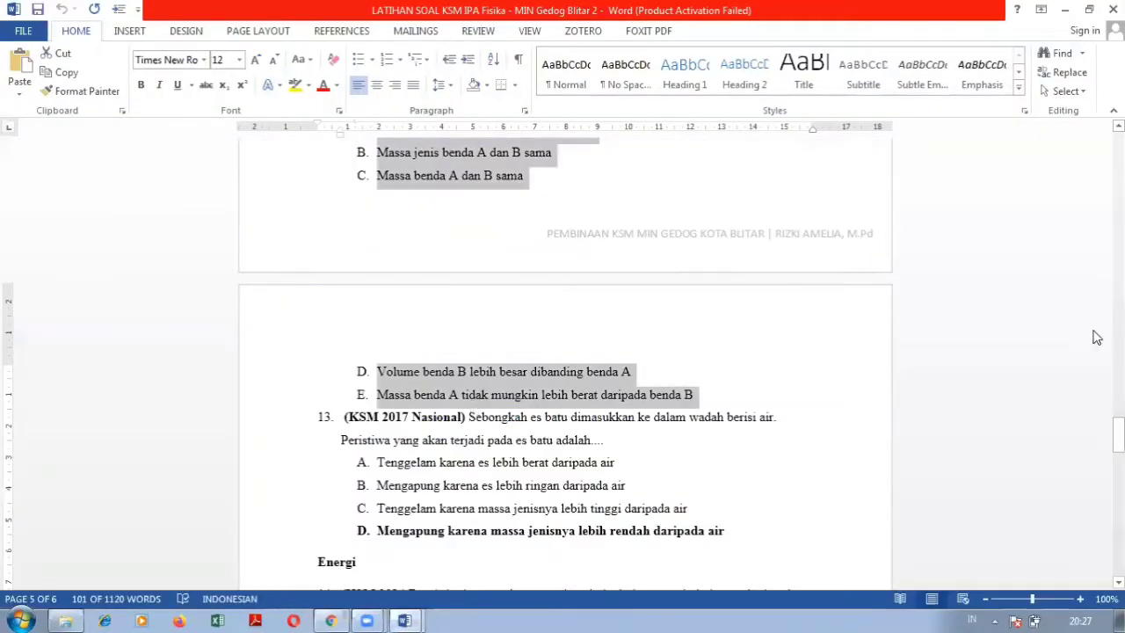
pyautogui.moveTo(1118, 436); pyautogui.dragTo(1118, 359)
pyautogui.click(404, 620)
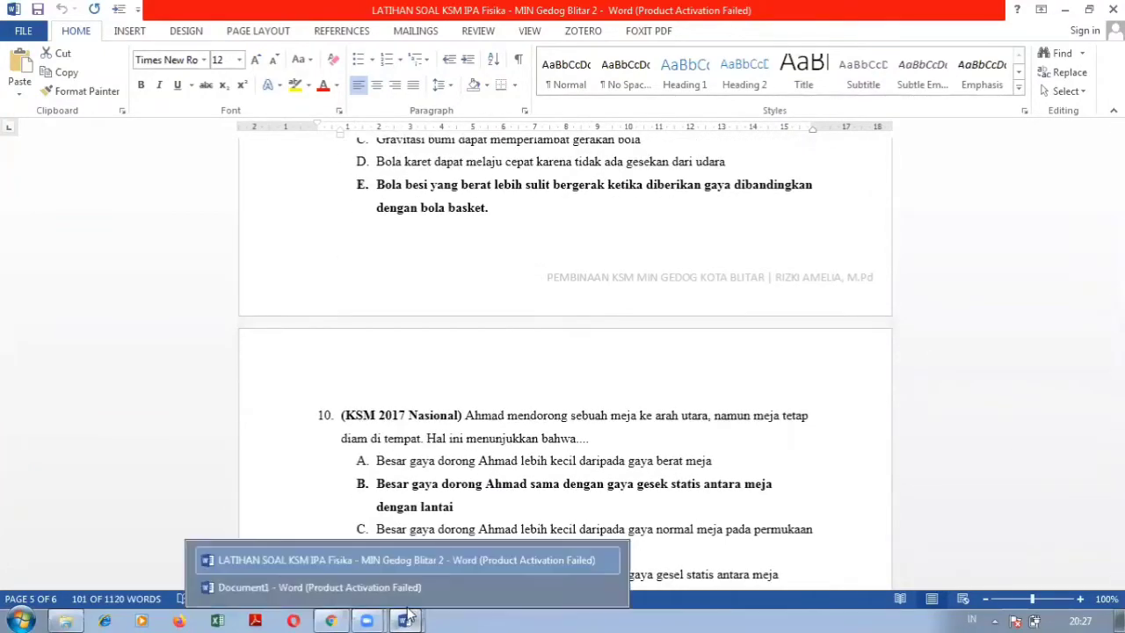
pyautogui.click(356, 587)
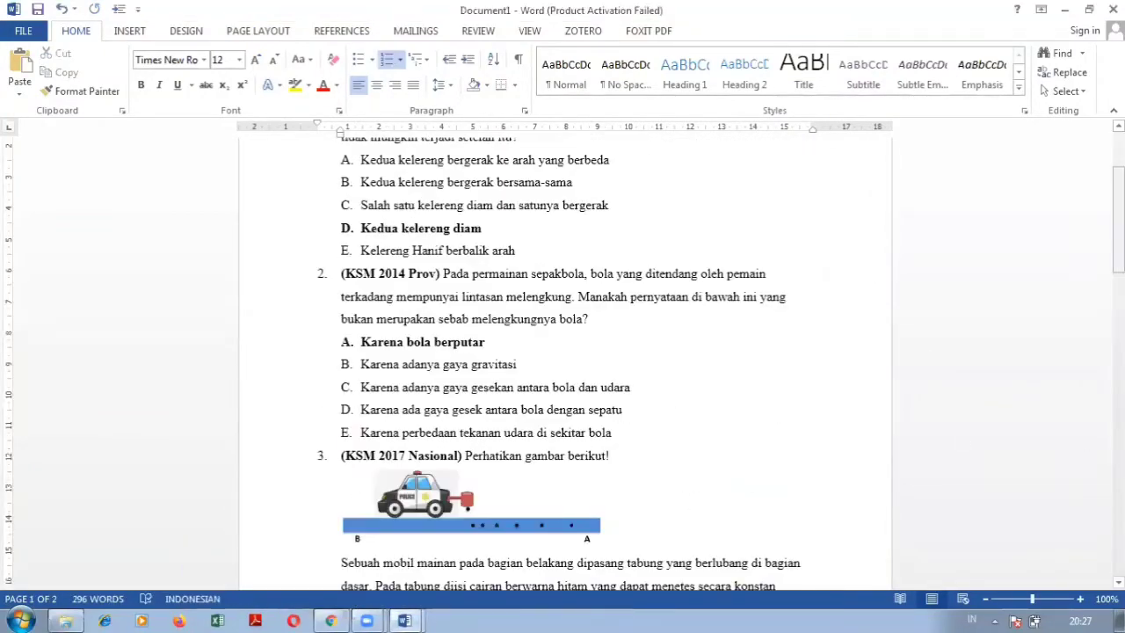
# Look through the questions in Document1 and close the other Word document, "LATIHAN SOAL KSM IPA Fisika - MIN Gedog Blitar 2".
pyautogui.moveTo(1118, 220); pyautogui.dragTo(1118, 388)
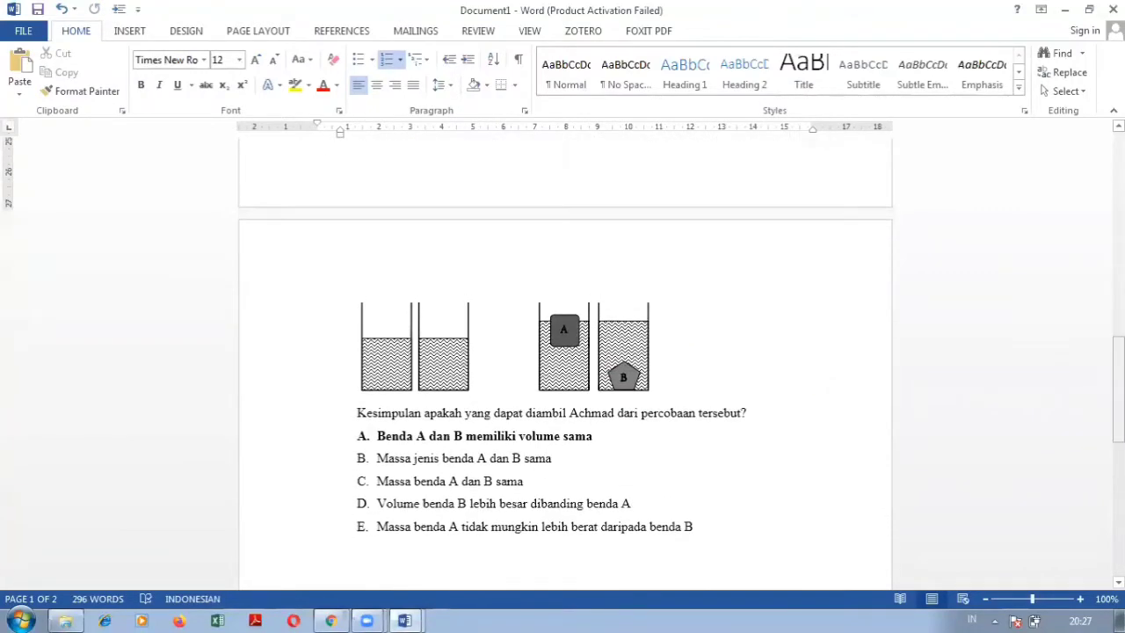
pyautogui.moveTo(408, 615)
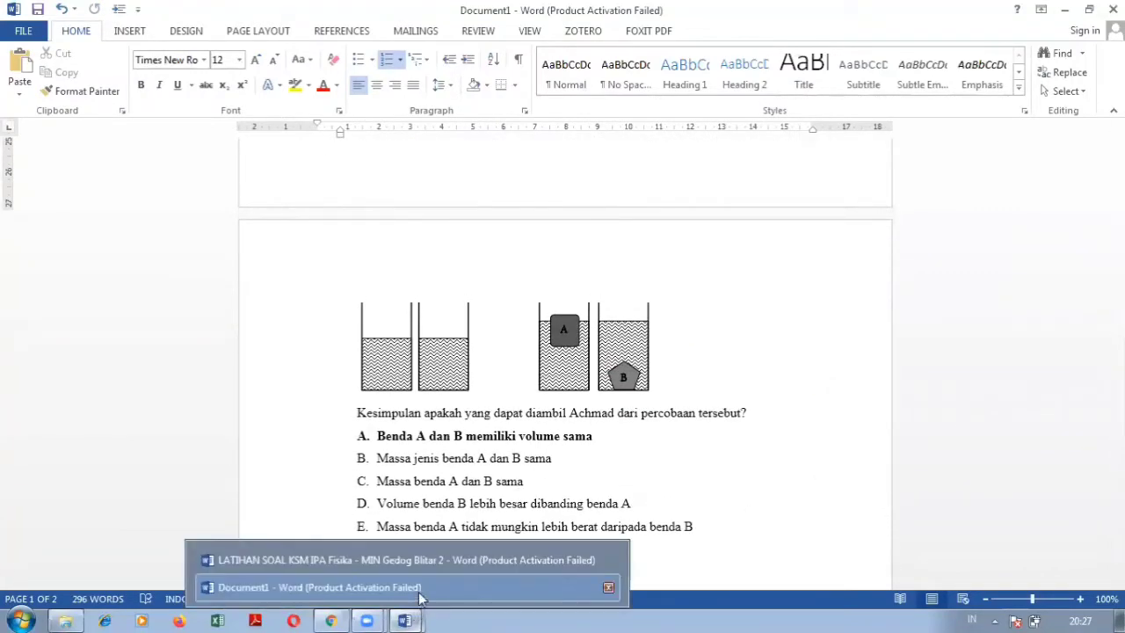
pyautogui.click(608, 560)
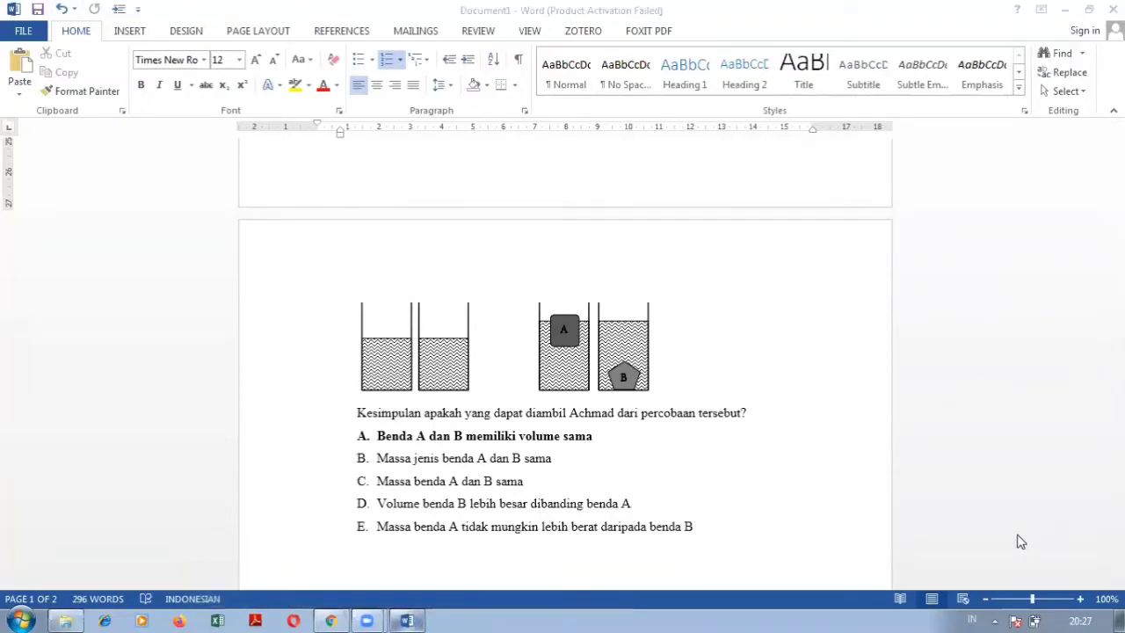
pyautogui.click(788, 490)
pyautogui.click(751, 531)
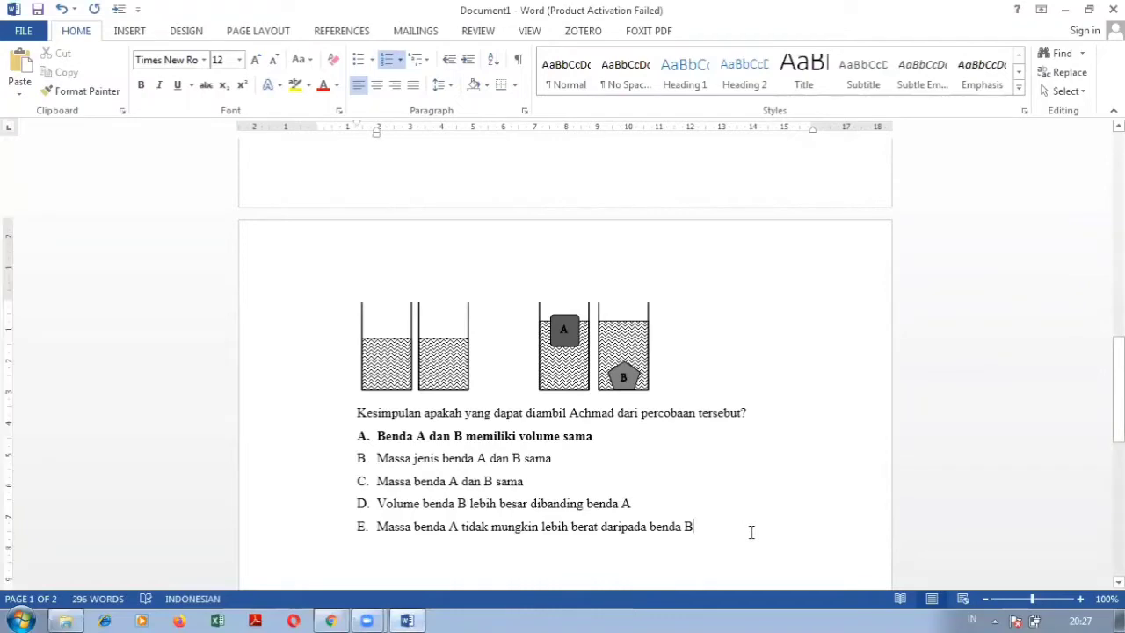
# Copy the text of question 1 about the marble game, without its "(KSM 2014 Prov)" label and answer options.
pyautogui.scroll(10, 751, 532)
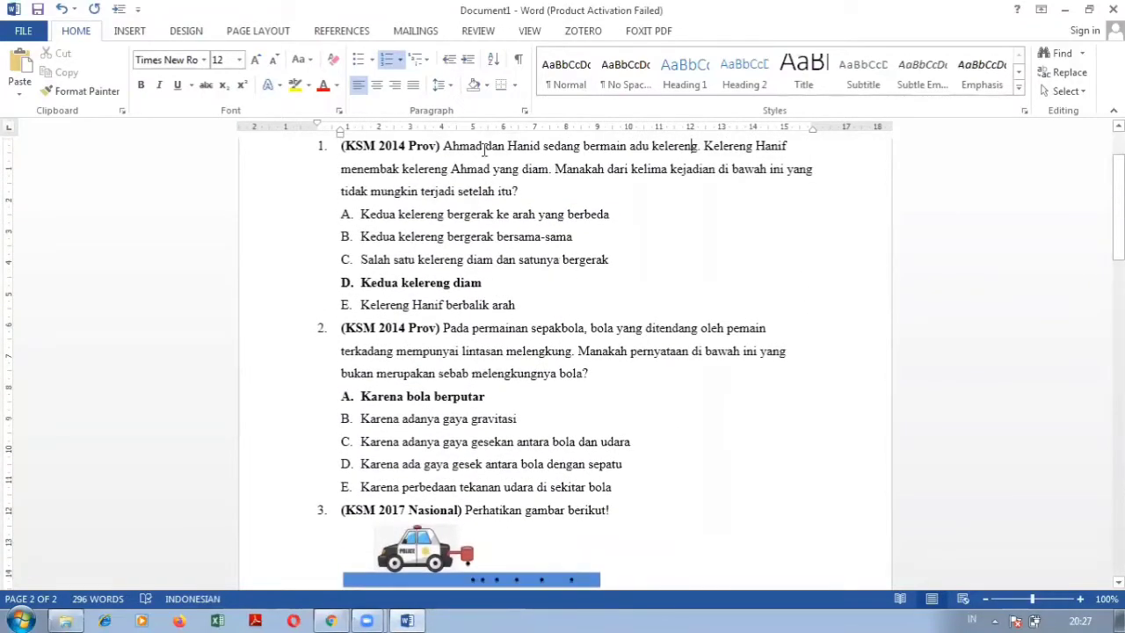
pyautogui.moveTo(444, 146); pyautogui.dragTo(536, 190)
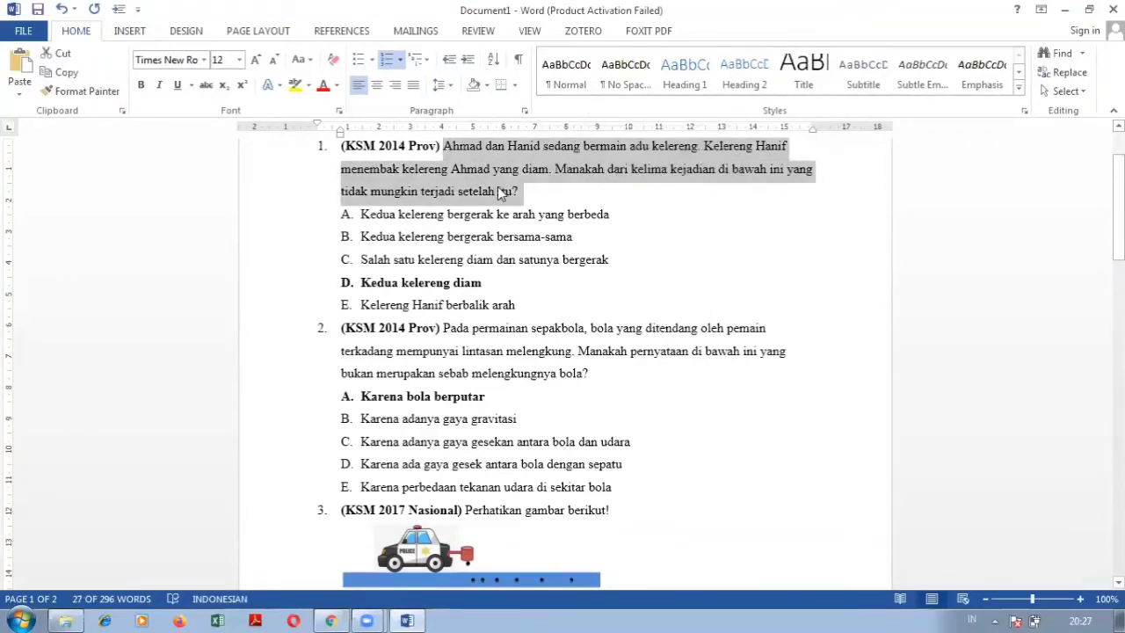
pyautogui.rightClick(499, 191)
pyautogui.click(534, 219)
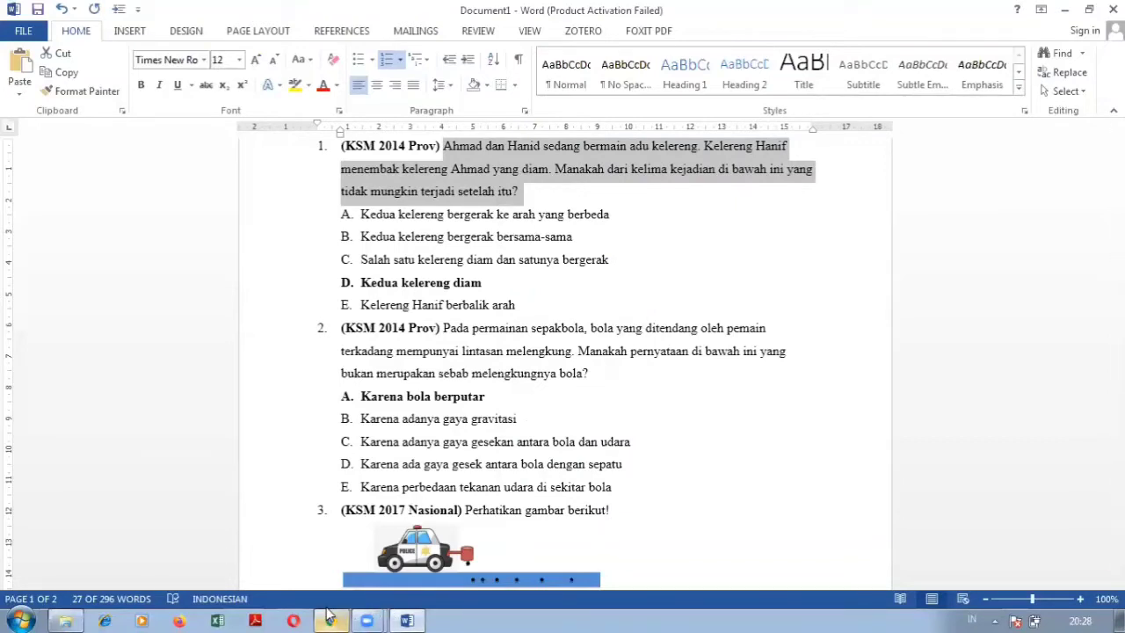
# Switch to the Google Forms quiz and paste the copied marble-game question text into the blank multiple-choice question.
pyautogui.moveTo(329, 614)
pyautogui.click(334, 585)
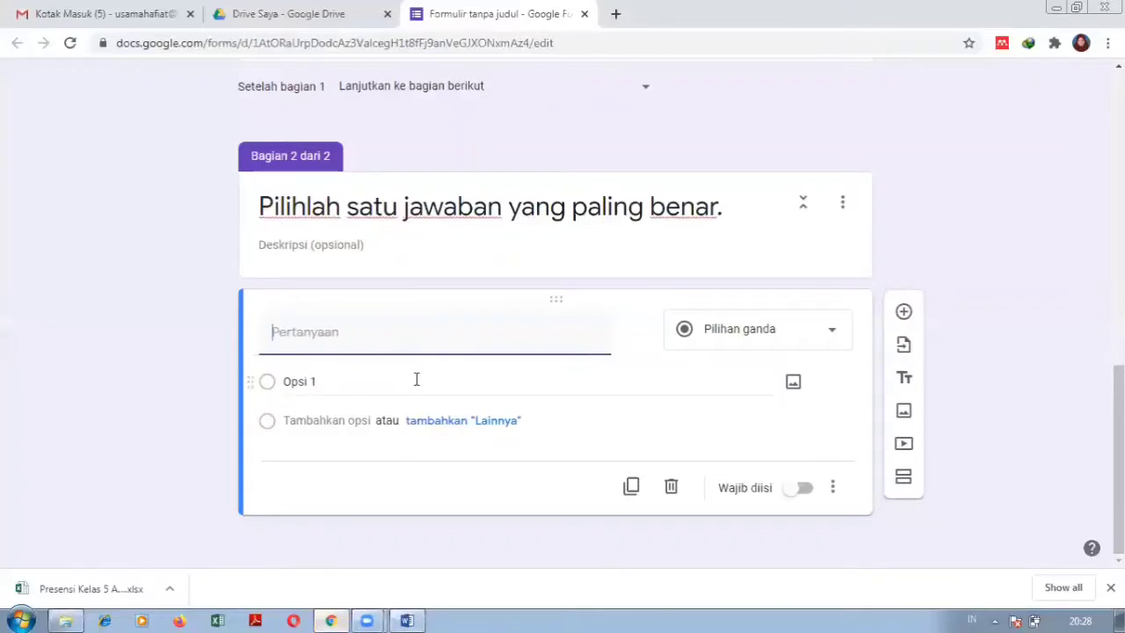
pyautogui.rightClick(364, 334)
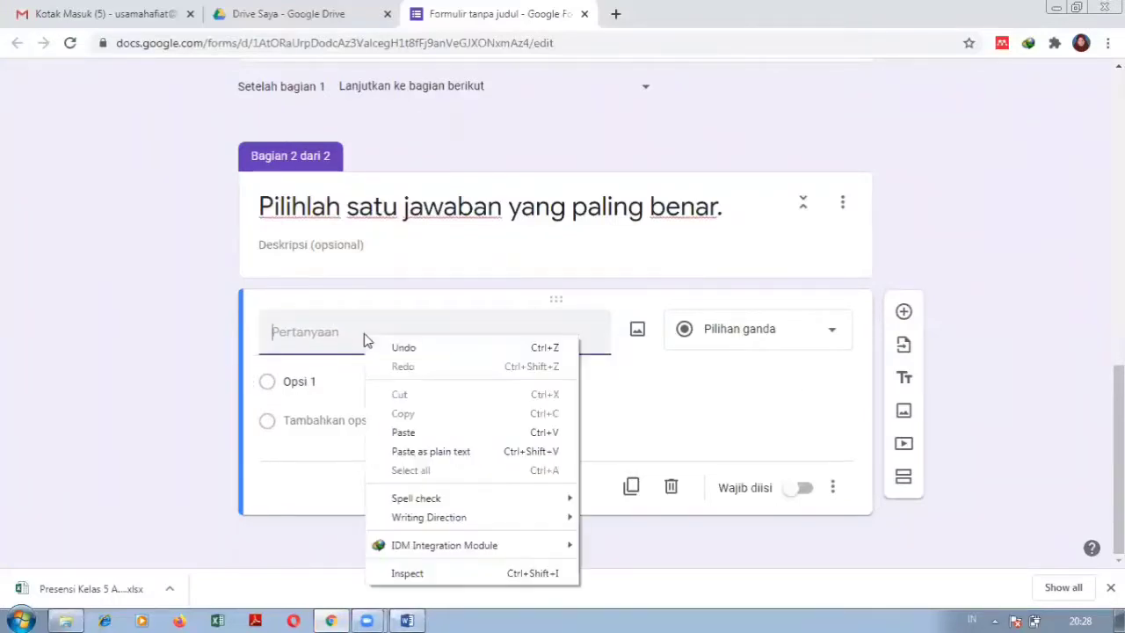
pyautogui.click(419, 431)
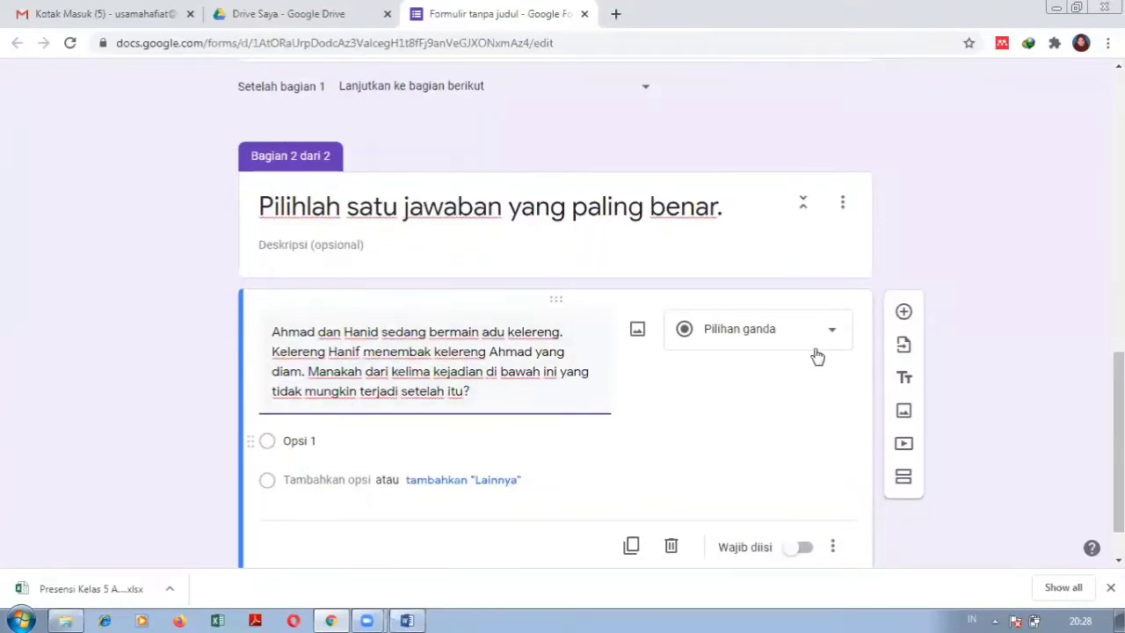
pyautogui.moveTo(1119, 457); pyautogui.dragTo(1118, 481)
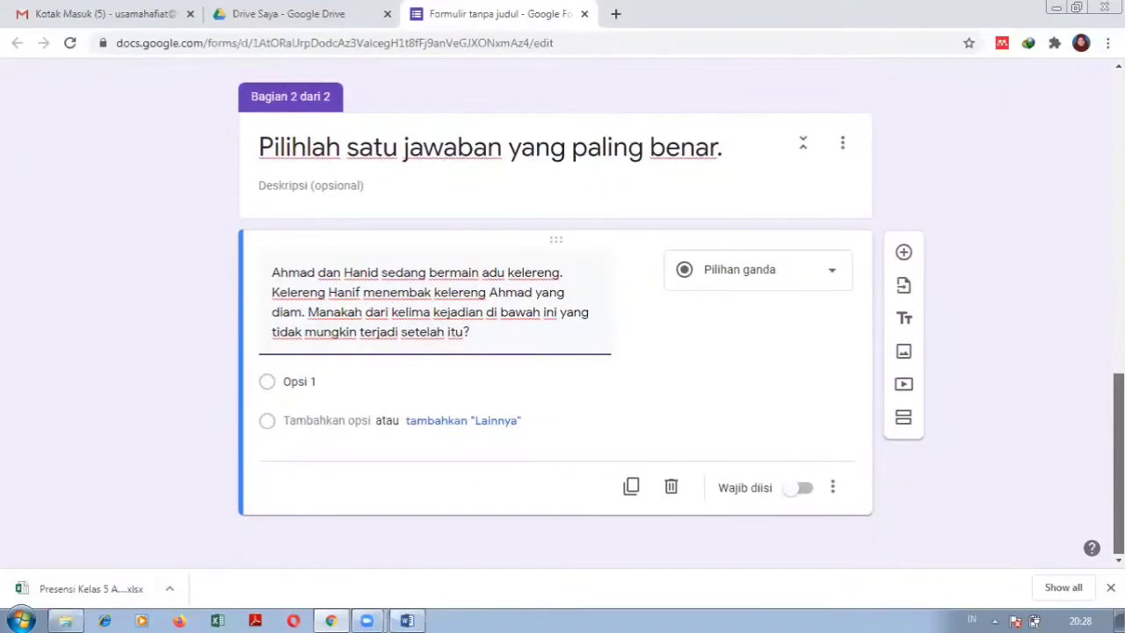
# Copy question 1's answer options A to E from Word into the marble question's options, and make the question required.
pyautogui.click(407, 620)
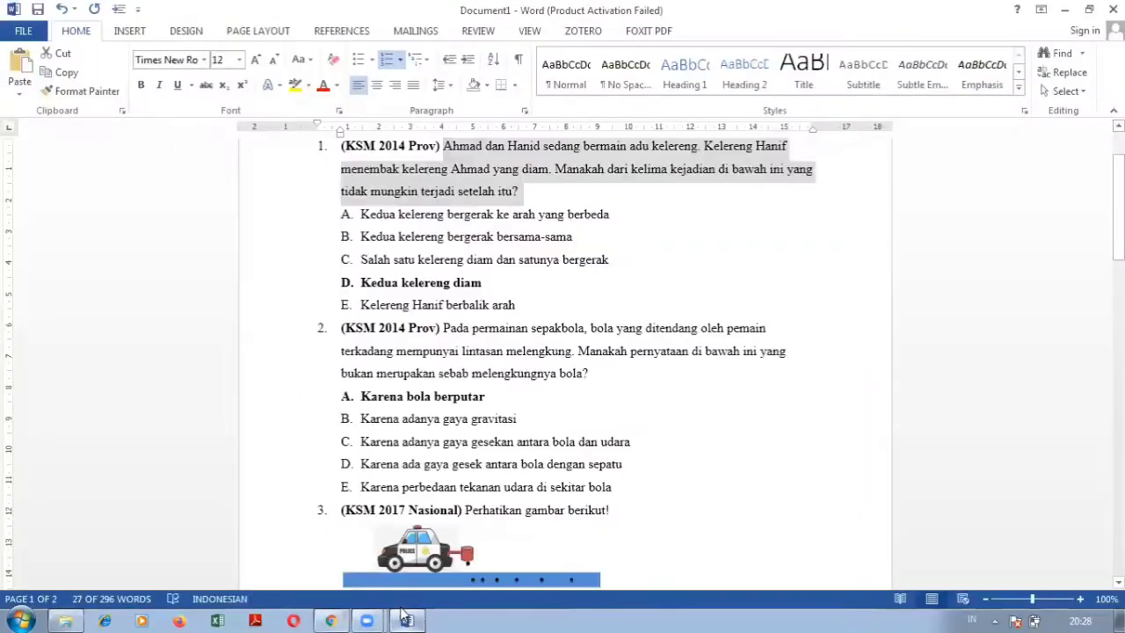
pyautogui.moveTo(361, 213); pyautogui.dragTo(534, 305)
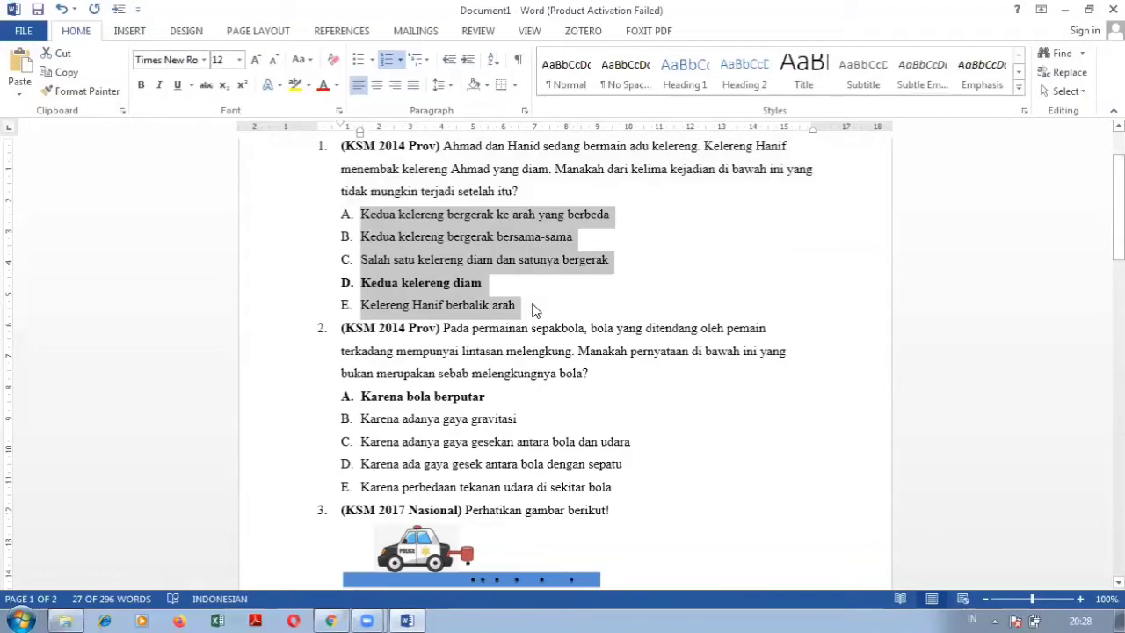
pyautogui.click(330, 620)
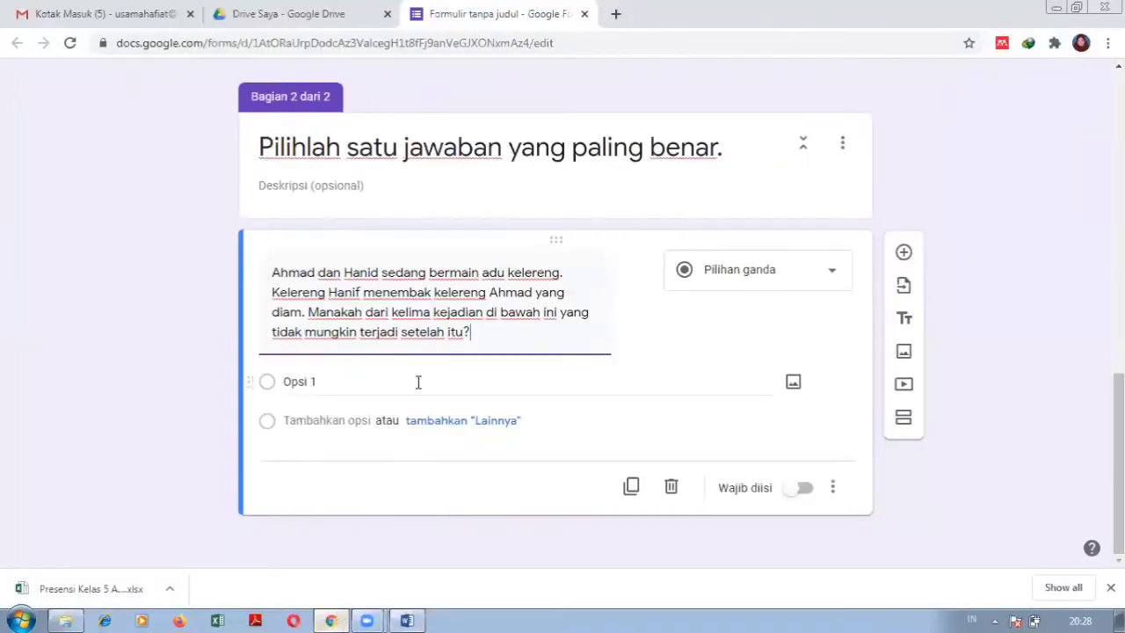
pyautogui.click(327, 384)
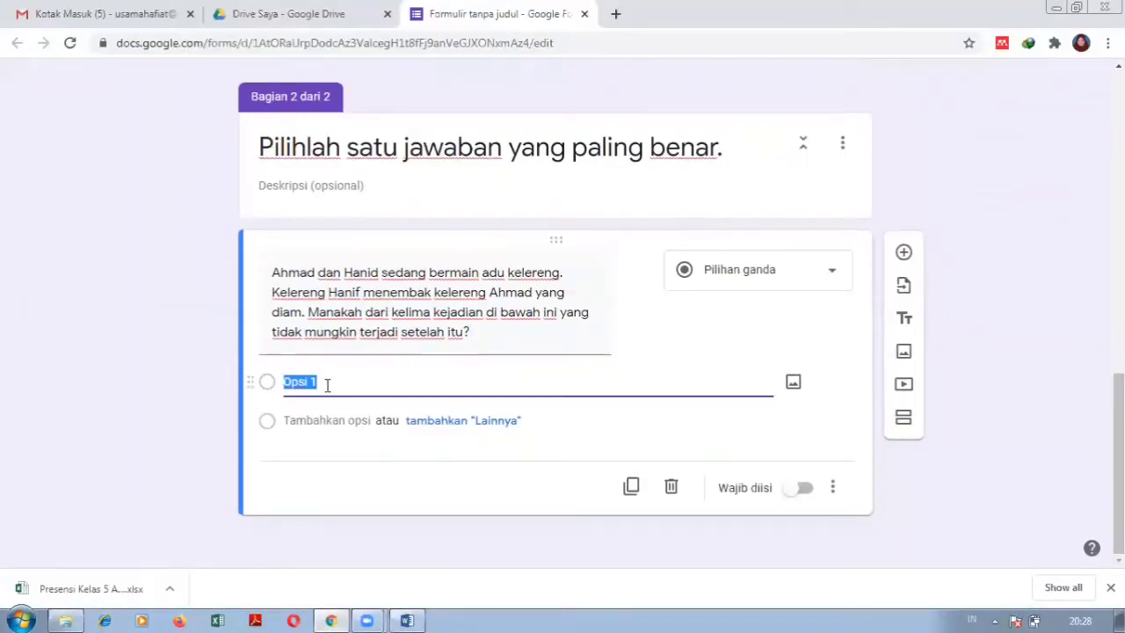
pyautogui.hotkey('ctrl', 'v')
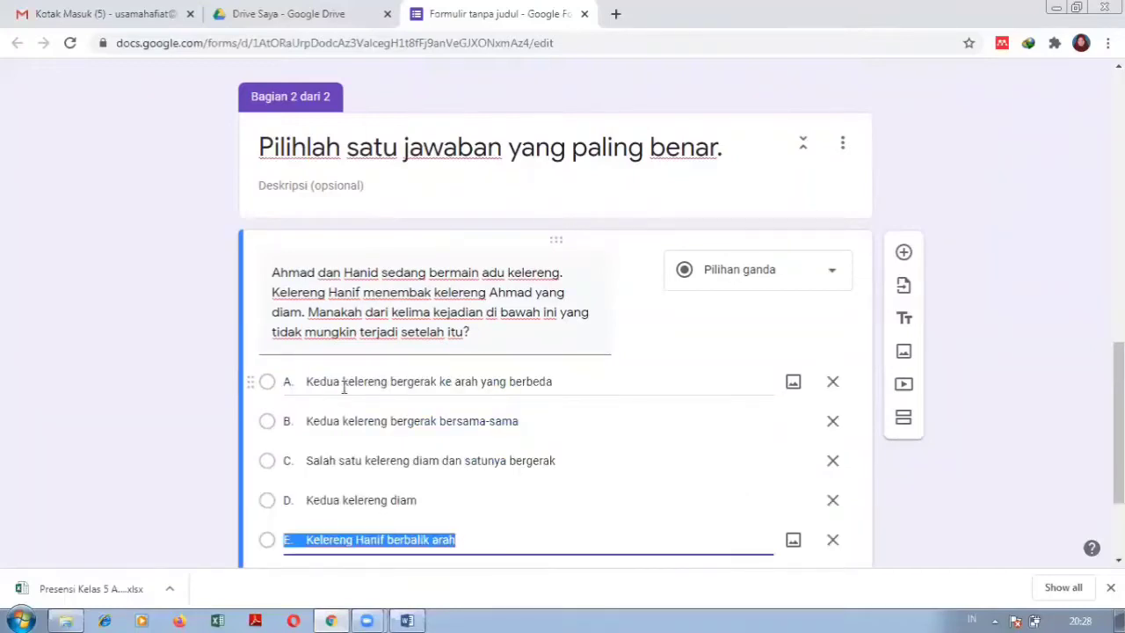
pyautogui.scroll(-2, 949, 364)
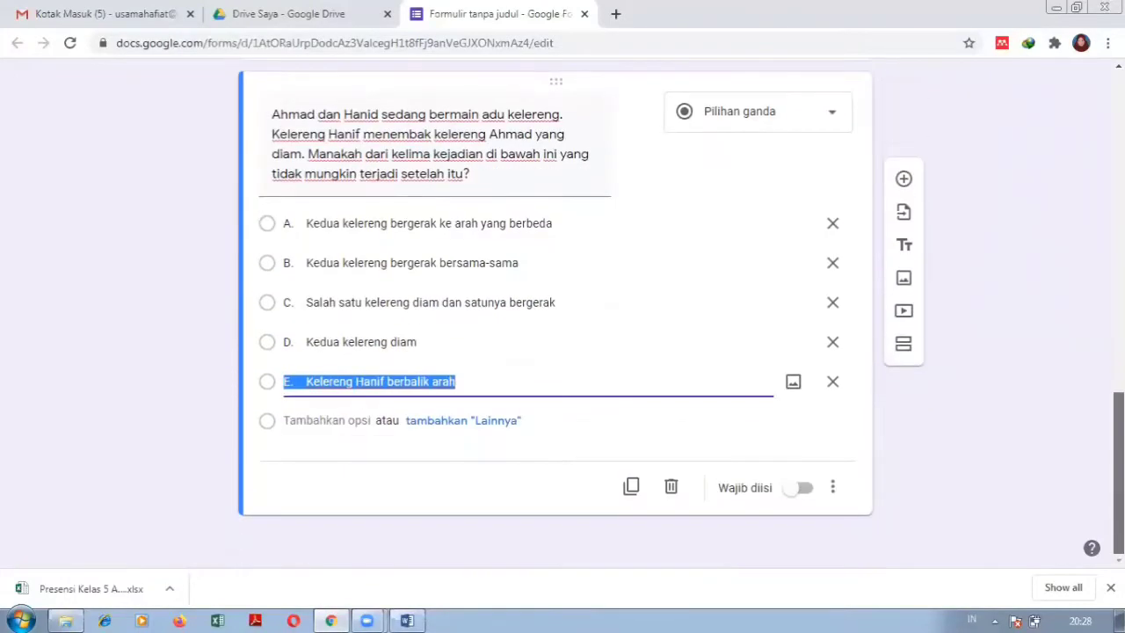
pyautogui.click(801, 490)
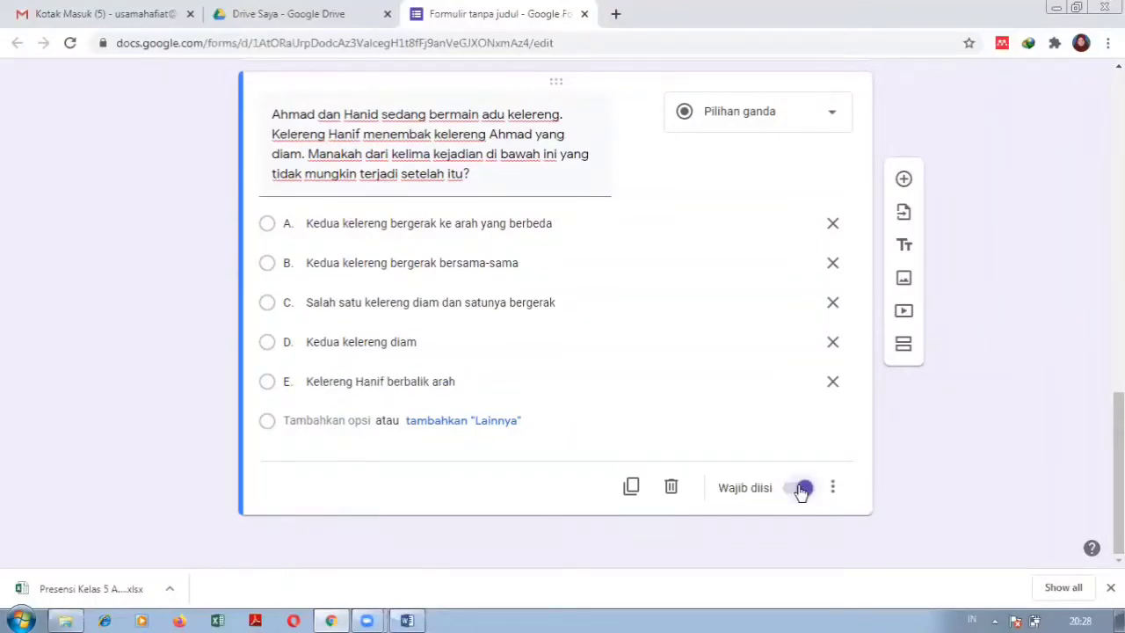
# Add a multiple-choice question and fill it with question 2's football text from Word, without the "(KSM 2014 Prov)" label.
pyautogui.click(904, 181)
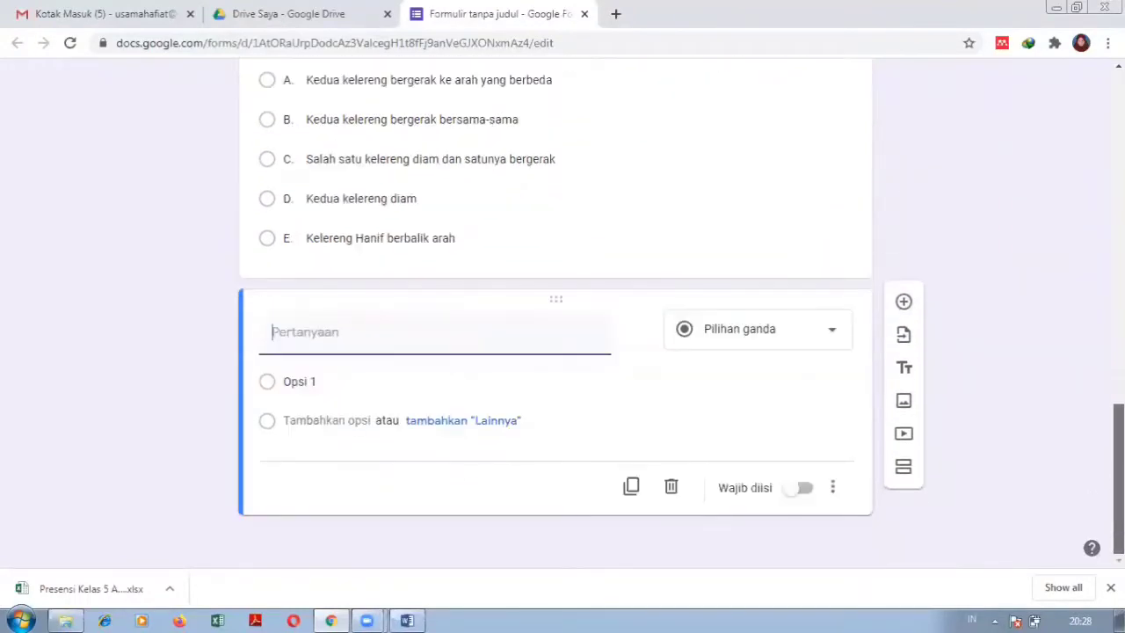
pyautogui.click(332, 613)
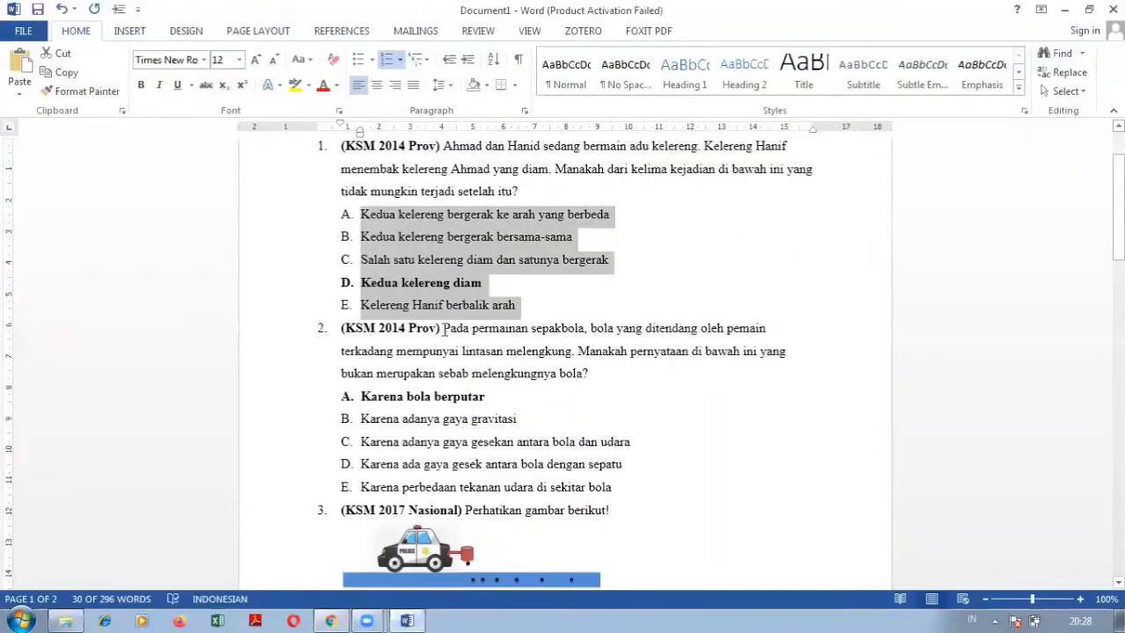
pyautogui.moveTo(443, 329); pyautogui.dragTo(601, 380)
pyautogui.hotkey('ctrl', 'c')
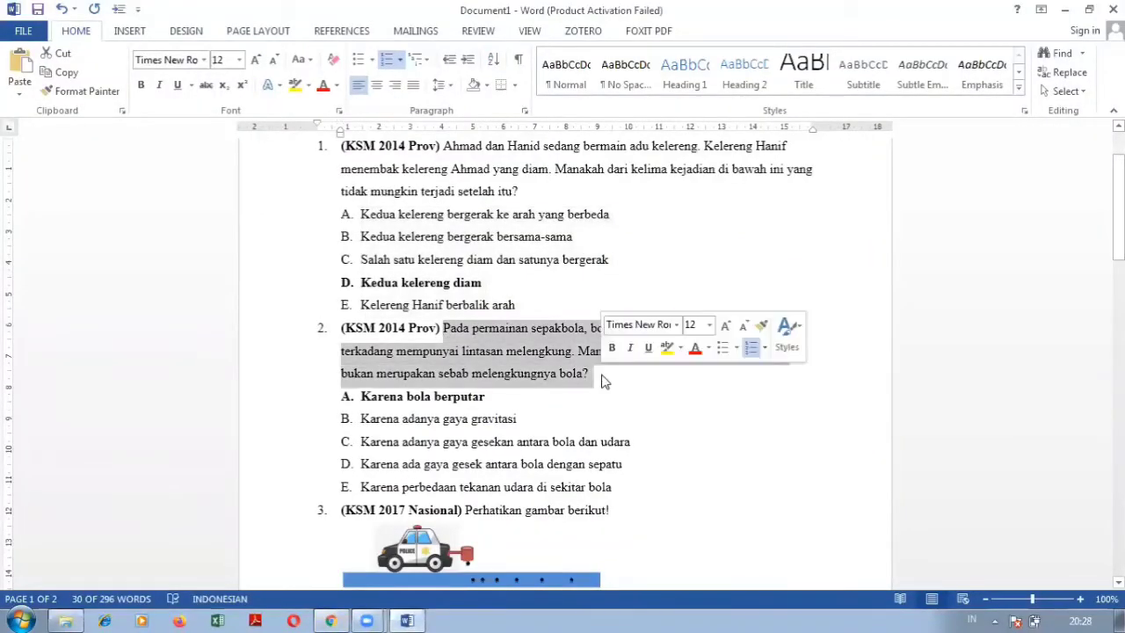
pyautogui.click(331, 620)
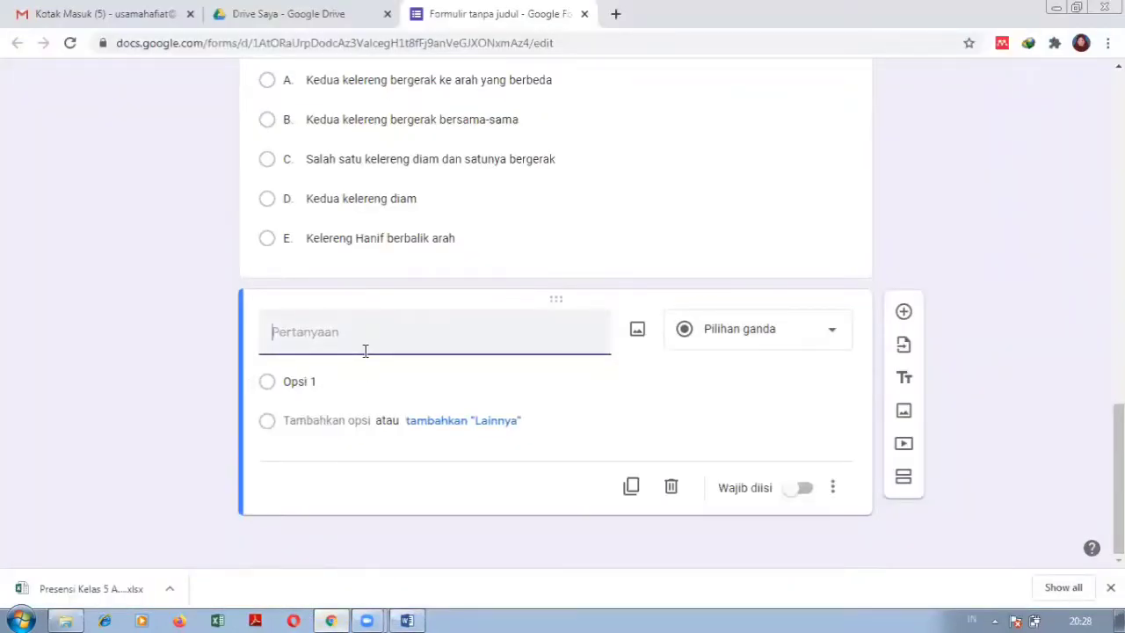
pyautogui.hotkey('ctrl', 'v')
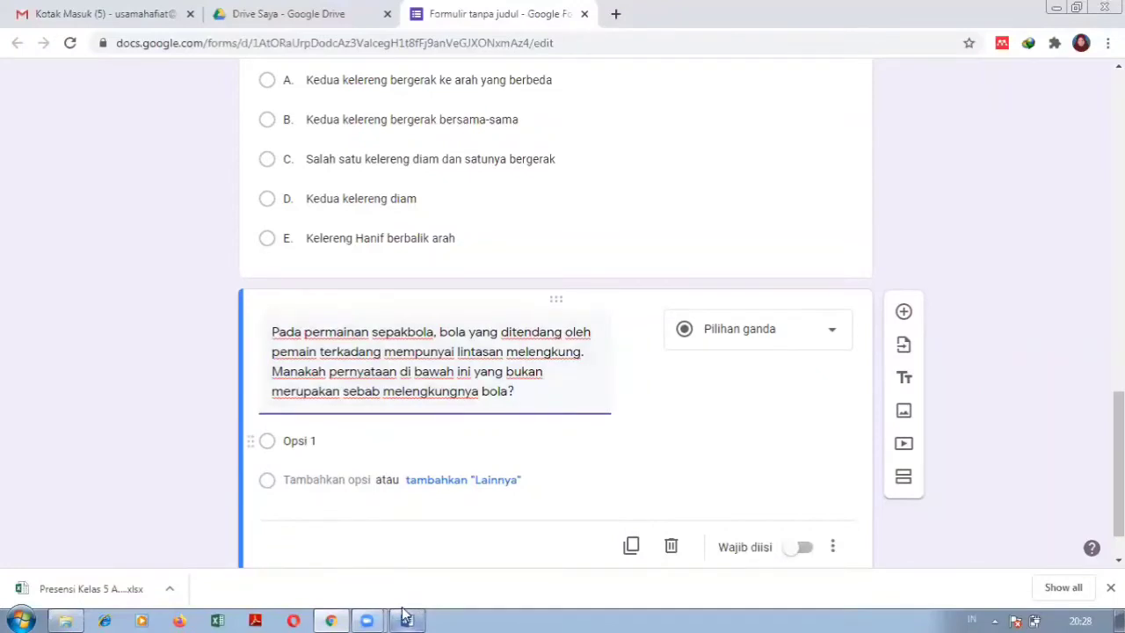
# Copy question 2's answer options A to E from Word into the football question's options, and make the question required.
pyautogui.click(406, 615)
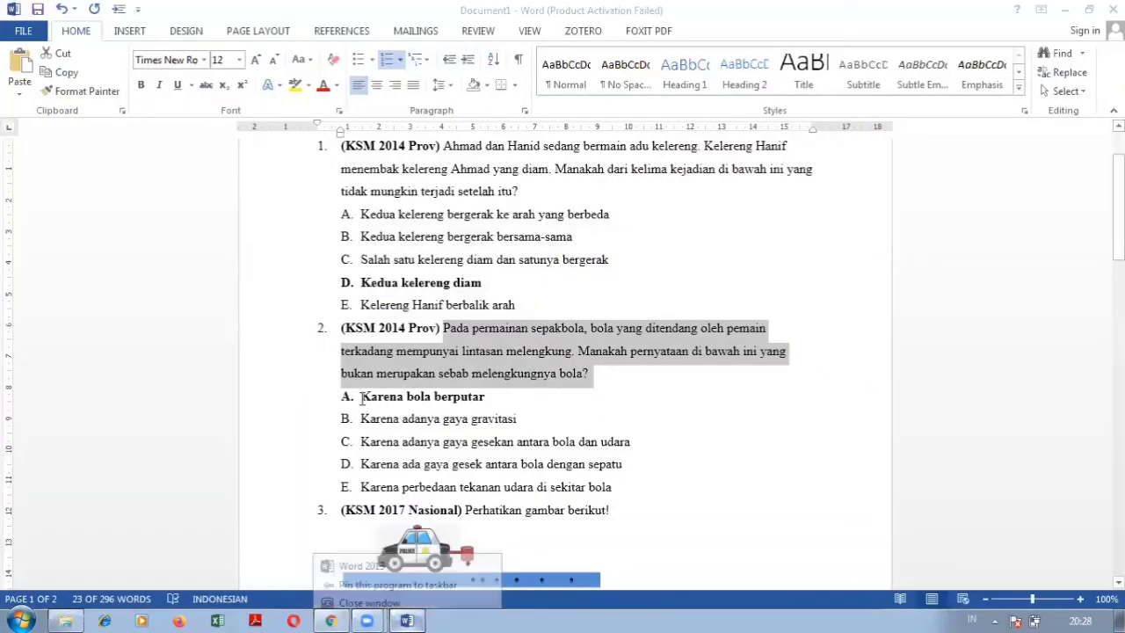
pyautogui.moveTo(360, 396); pyautogui.dragTo(663, 490)
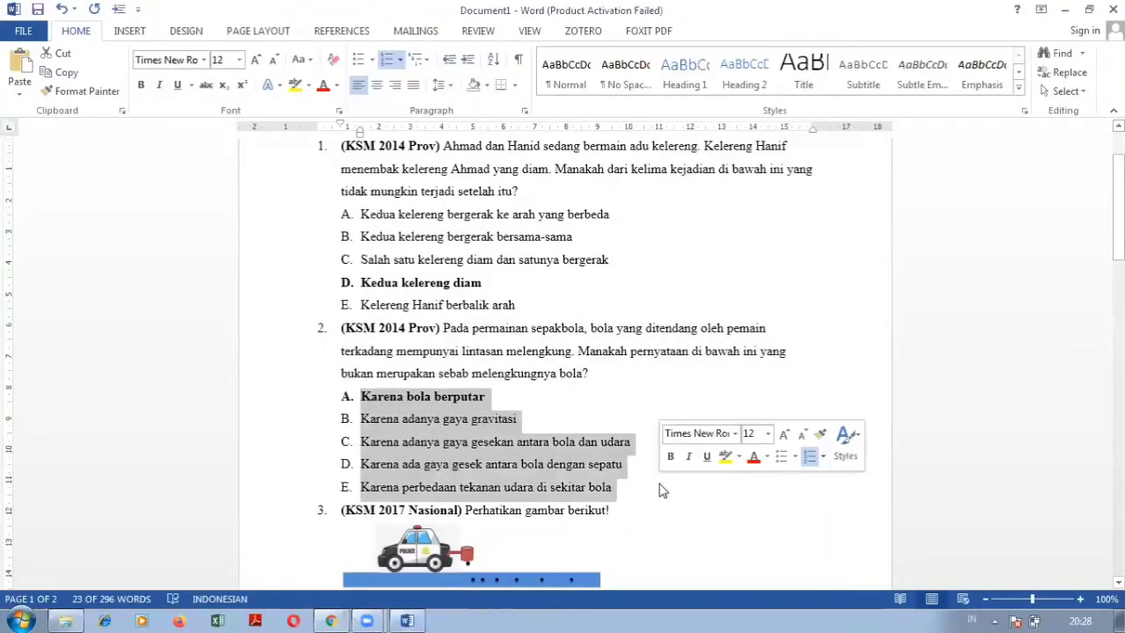
pyautogui.click(330, 620)
pyautogui.click(308, 439)
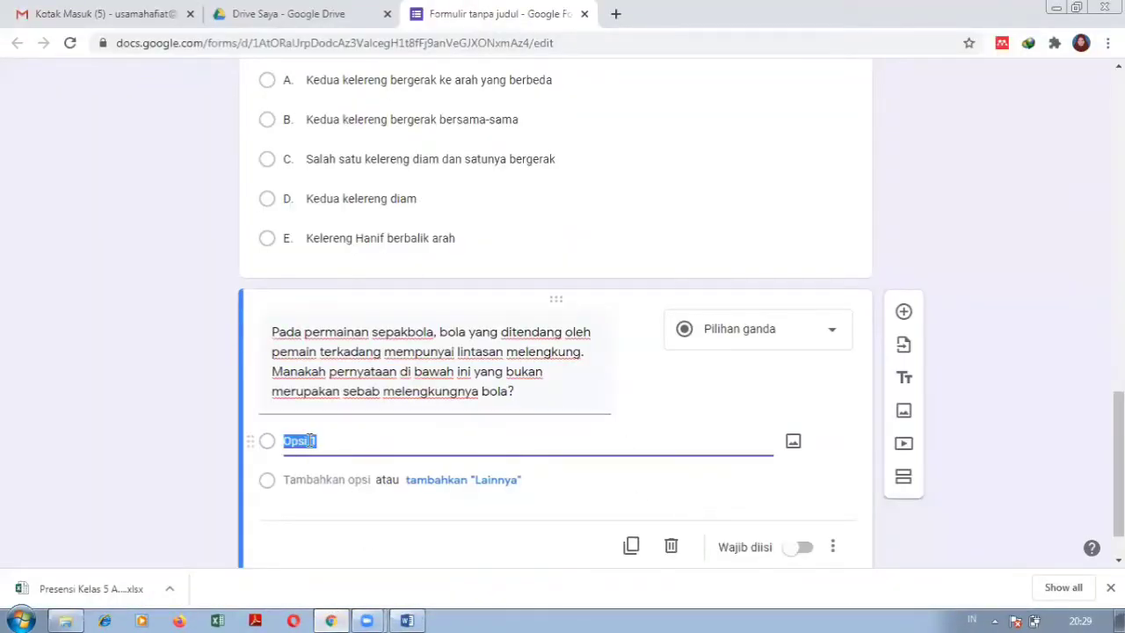
pyautogui.write('A.\tKarena bola berputar B.\tKarena adanya gaya gravitasi C.\tKarena adanya gaya gesekan antara bola dan udara D.\tKarena ada gaya gesek antara bola dengan sepatu E.\tKarena perbedaan tekanan udara di sekitar bola')
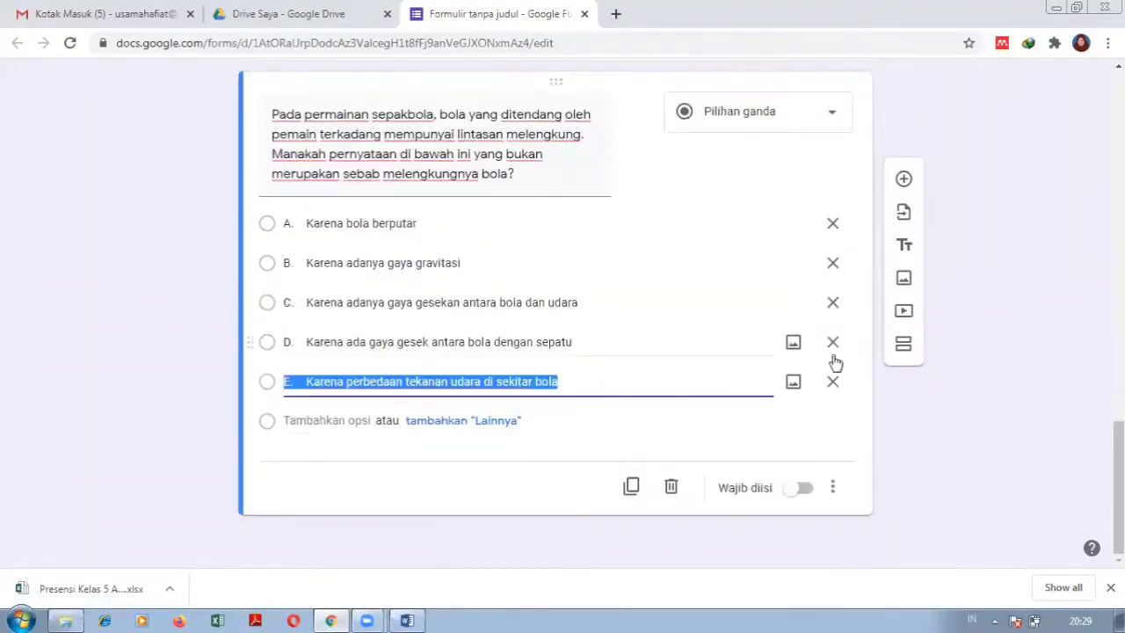
pyautogui.click(802, 486)
pyautogui.rightClick(799, 488)
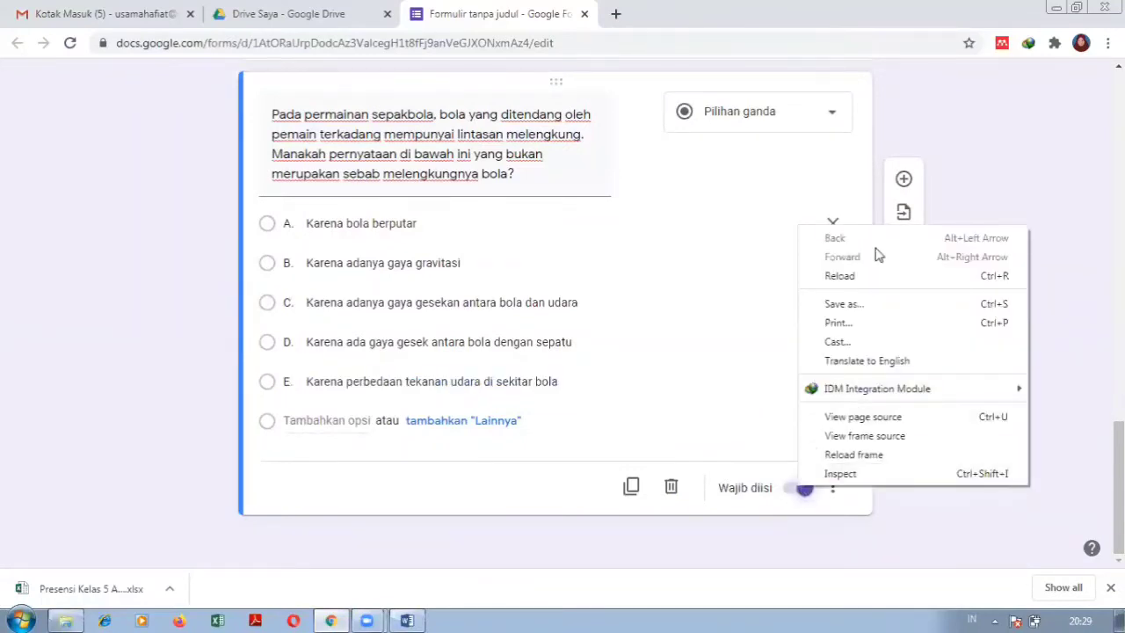
# Add another multiple-choice question and fill it with the toy-car paragraph below question 3's picture in Word.
pyautogui.click(905, 179)
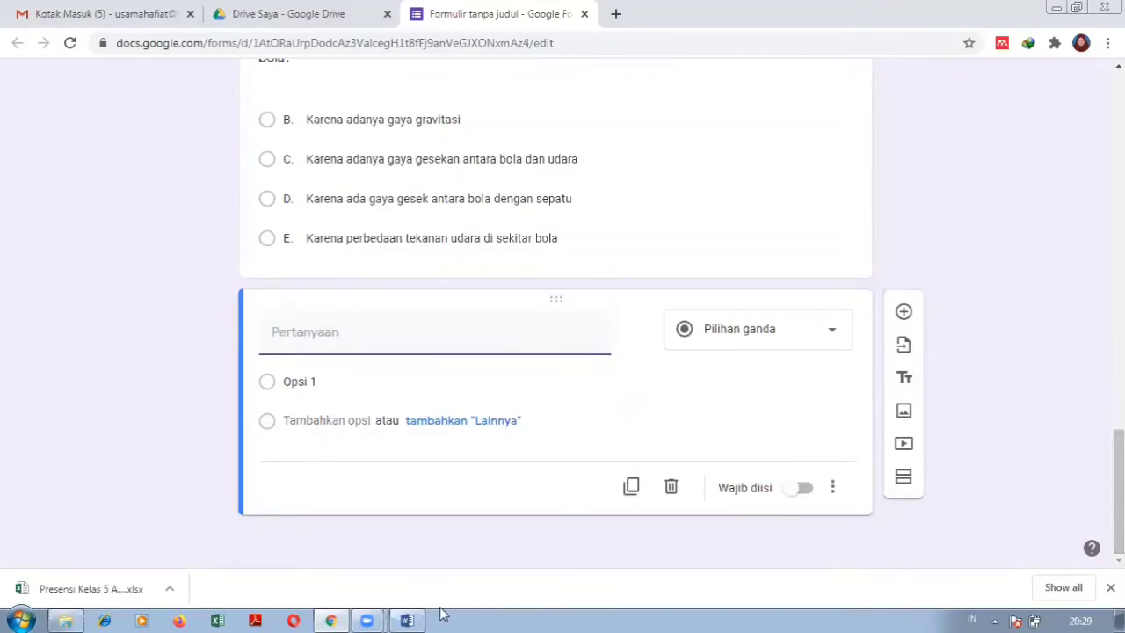
pyautogui.click(411, 619)
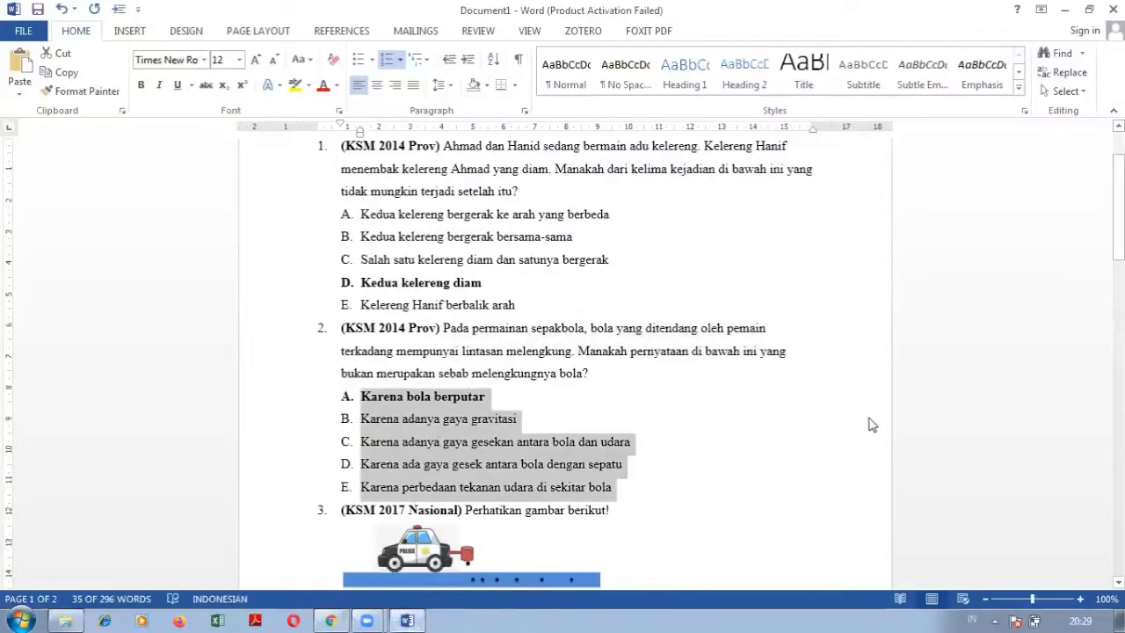
pyautogui.moveTo(1117, 208); pyautogui.dragTo(1118, 280)
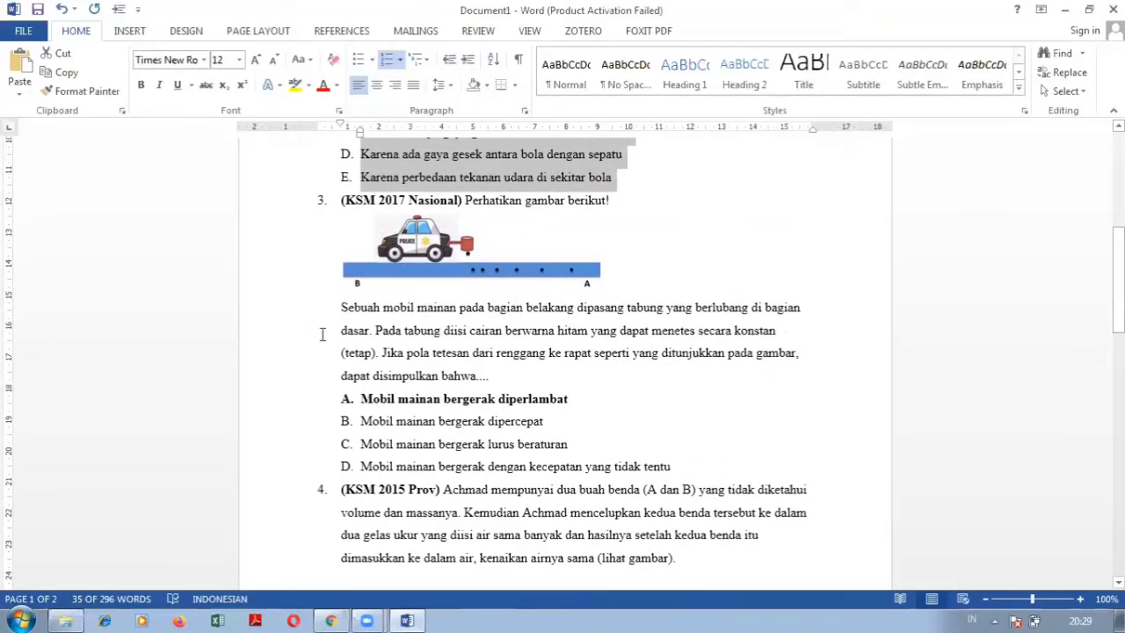
pyautogui.moveTo(336, 308); pyautogui.dragTo(518, 371)
pyautogui.hotkey('ctrl', 'c')
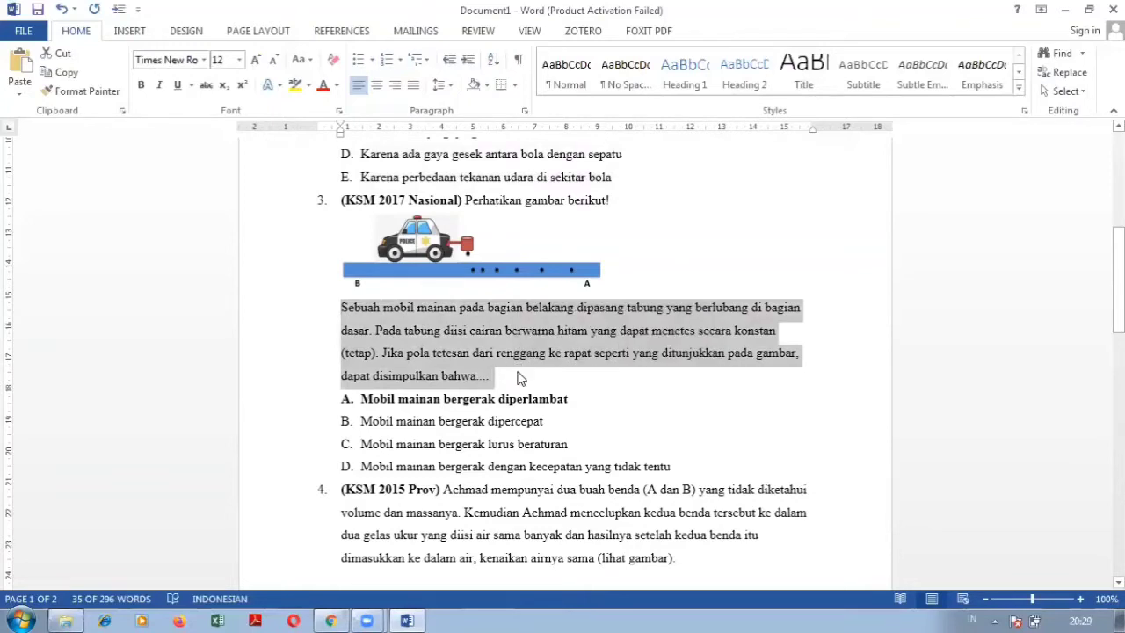
pyautogui.click(331, 620)
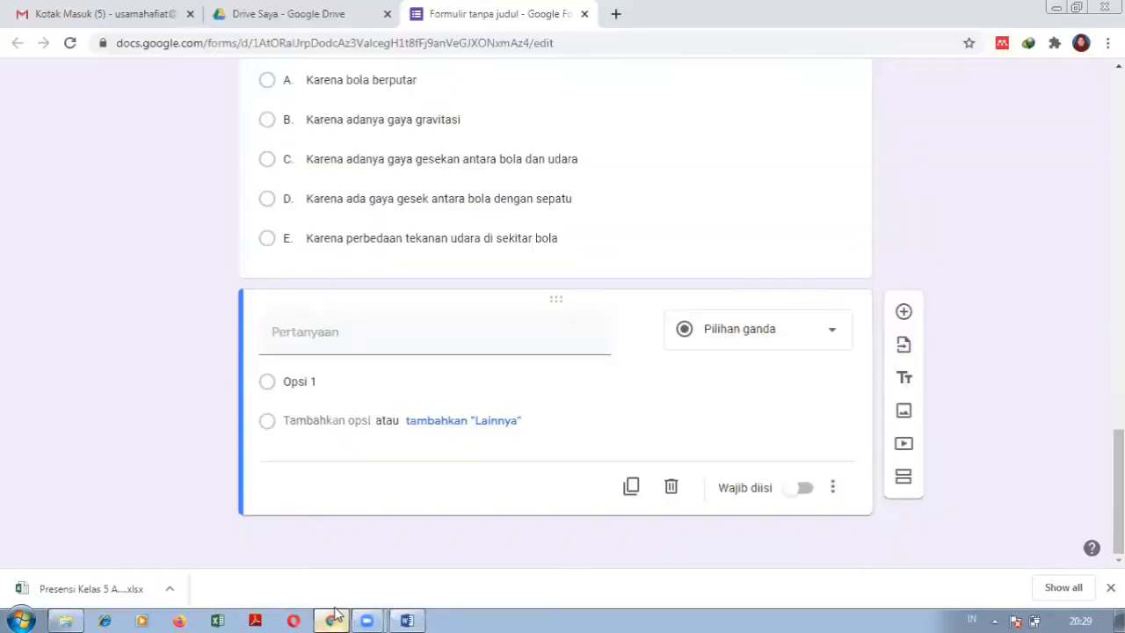
pyautogui.hotkey('ctrl', 'v')
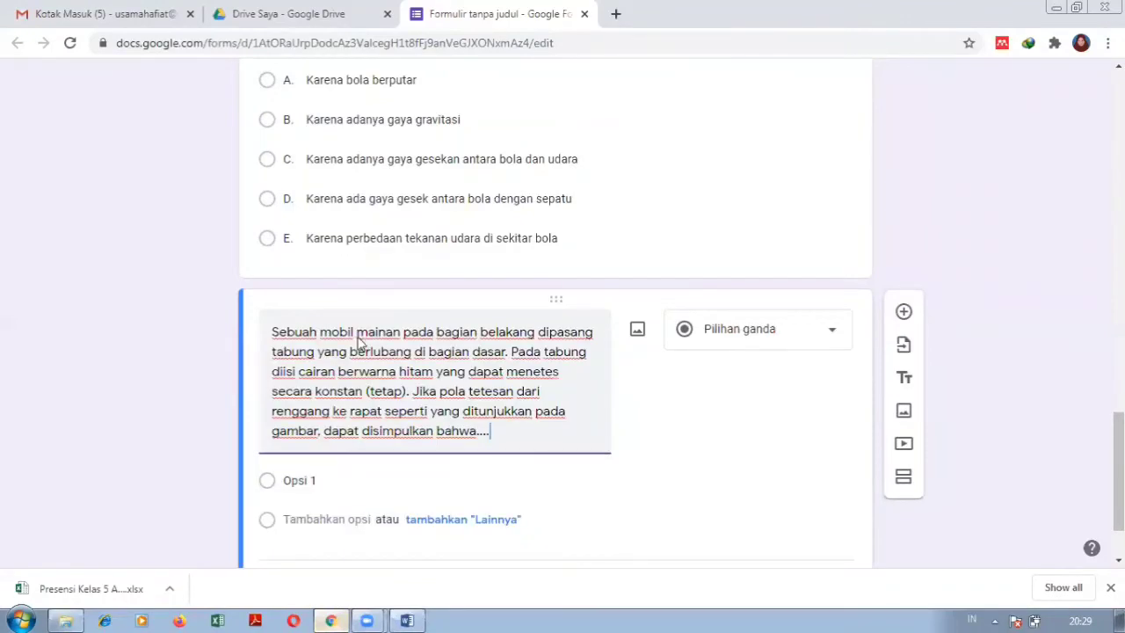
# Open the image upload for the toy-car question, and save question 3's police-car picture from Word as PNG "mobil biru" in Pictures.
pyautogui.click(637, 330)
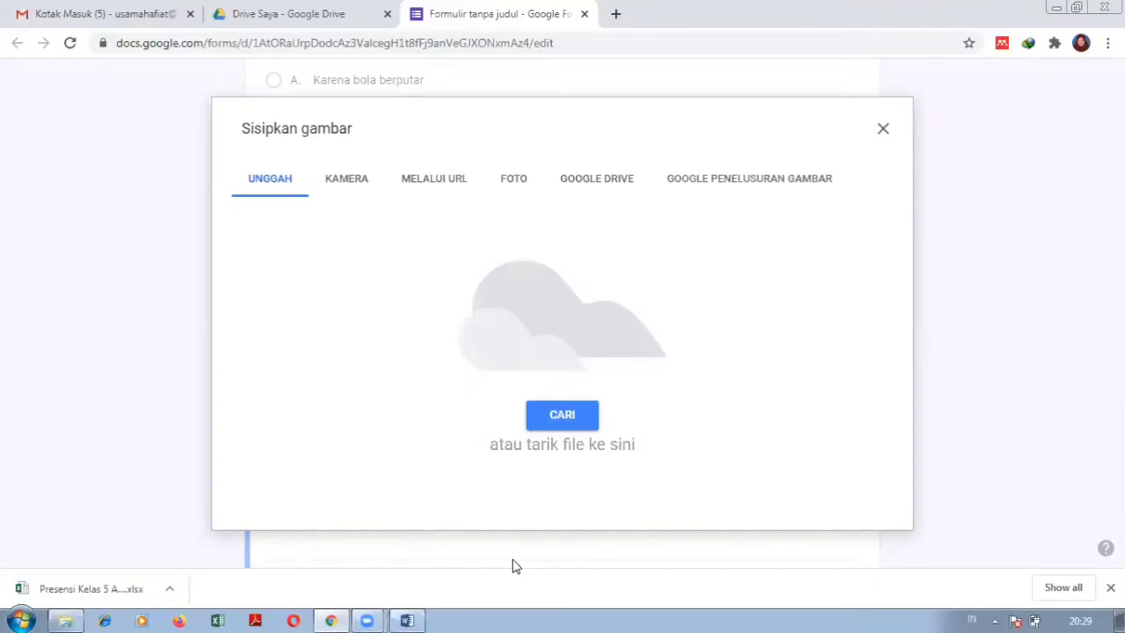
pyautogui.click(417, 615)
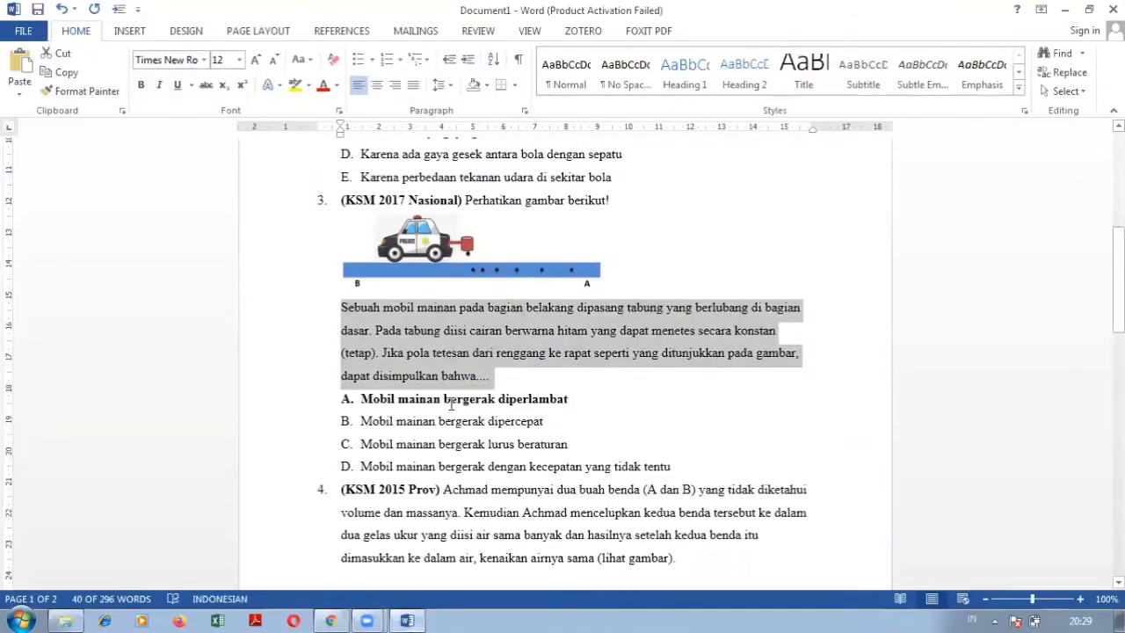
pyautogui.click(480, 273)
pyautogui.rightClick(481, 274)
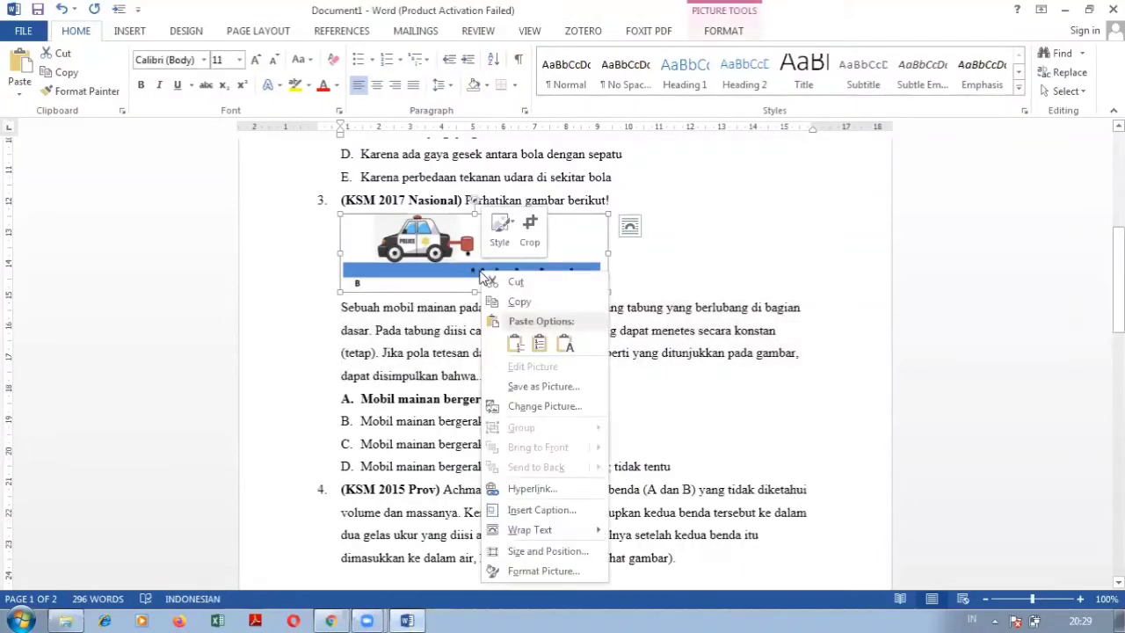
pyautogui.click(540, 389)
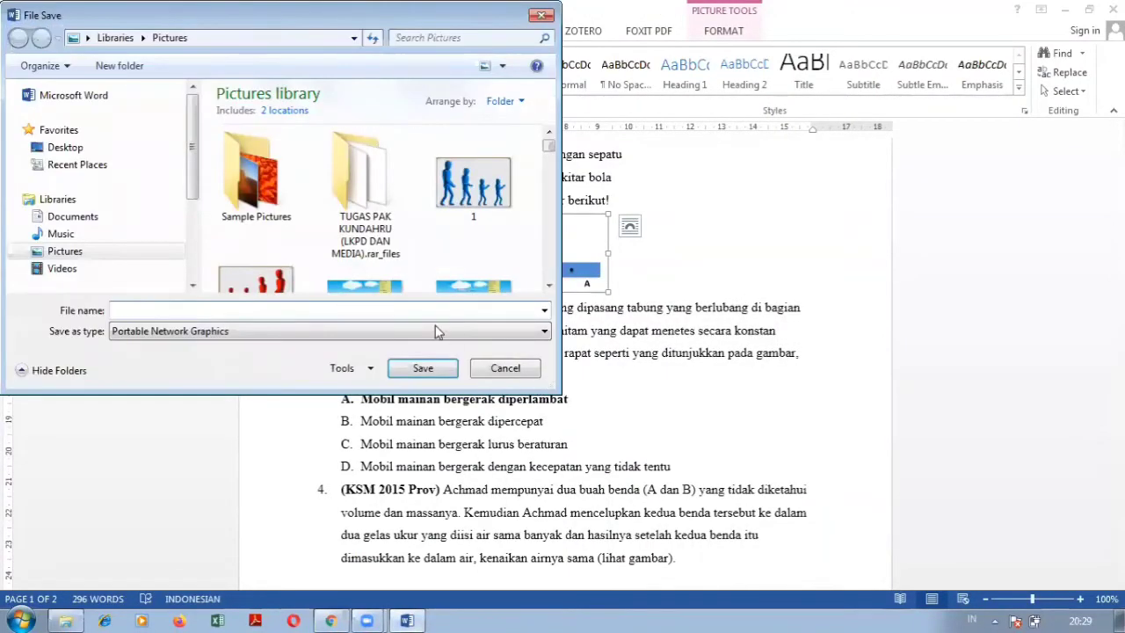
pyautogui.write('mob')
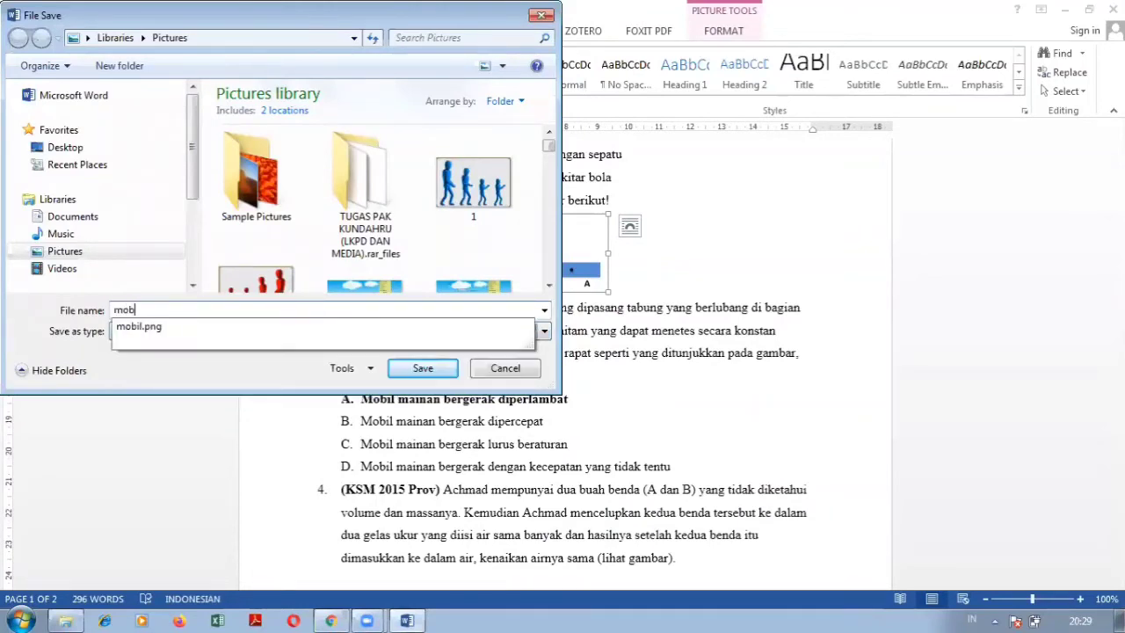
pyautogui.write('il biru')
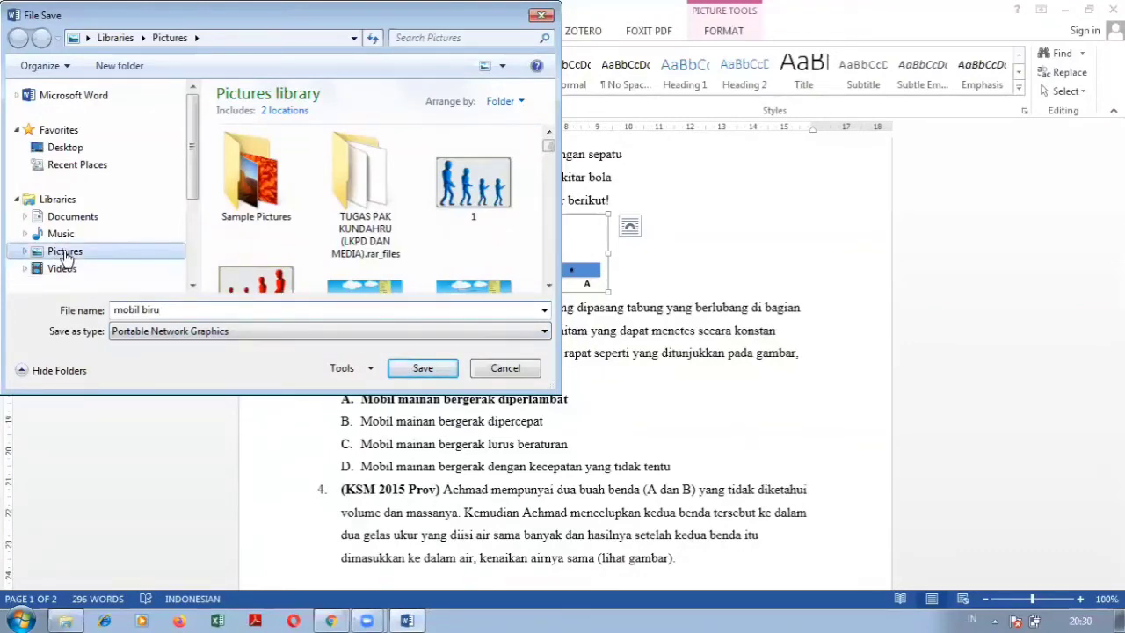
pyautogui.click(423, 368)
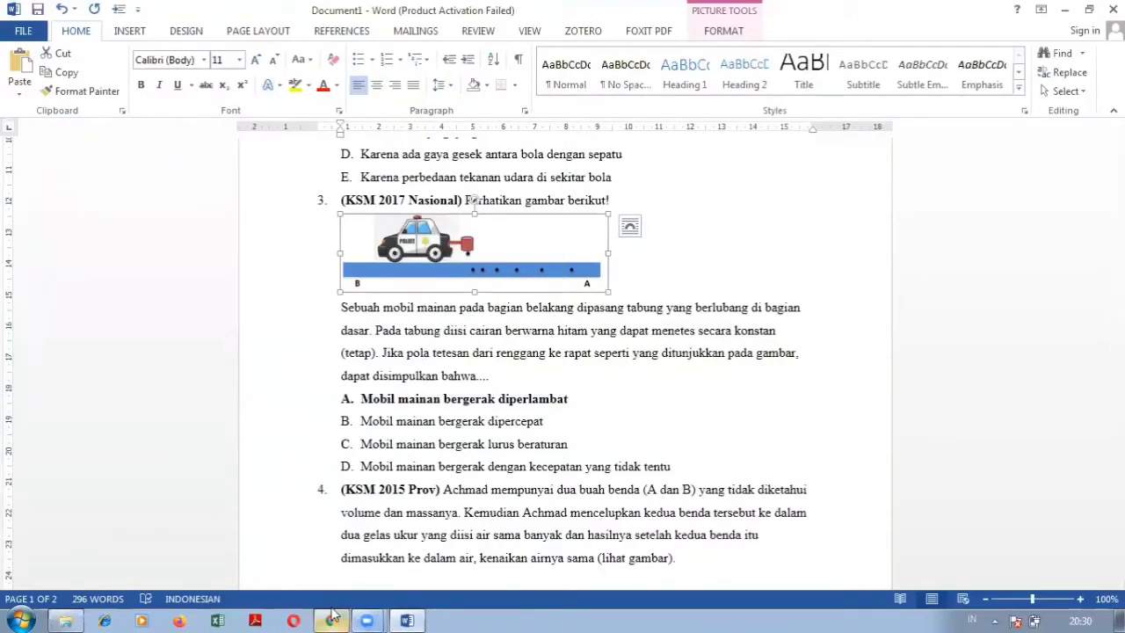
pyautogui.click(332, 619)
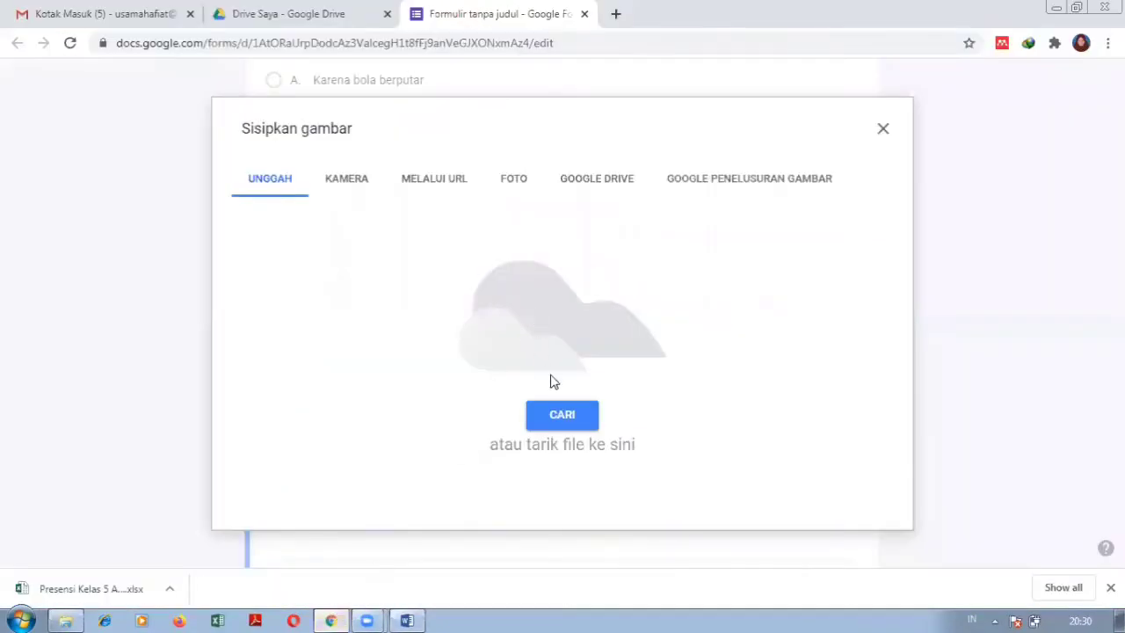
# Upload "mobil biru.png" from the Pictures library as the toy-car question's image.
pyautogui.click(556, 421)
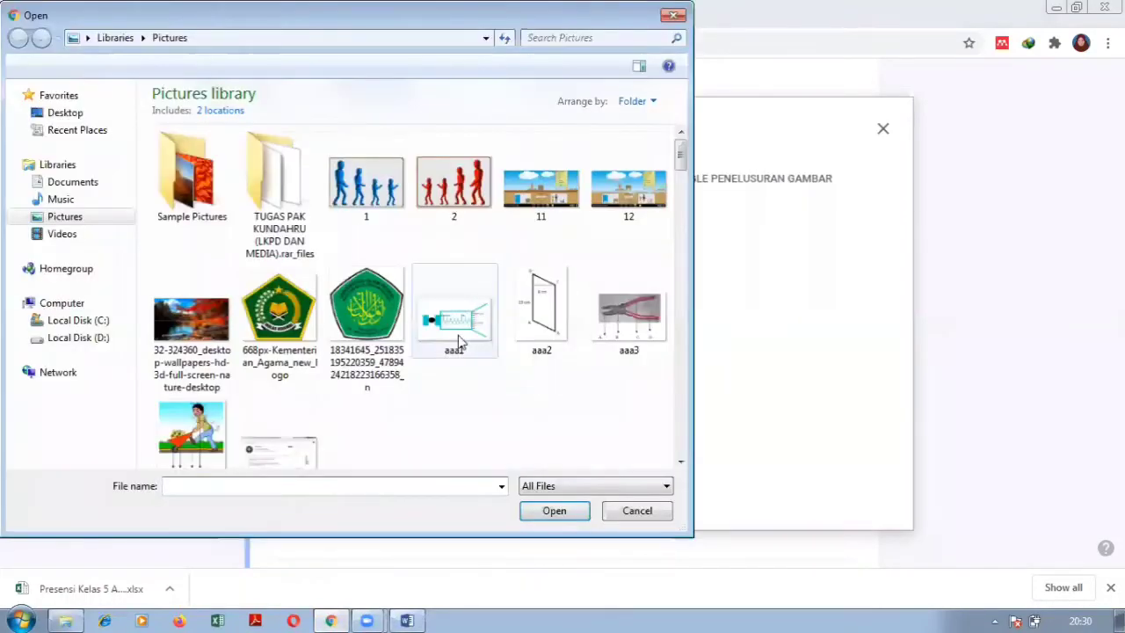
pyautogui.write('m')
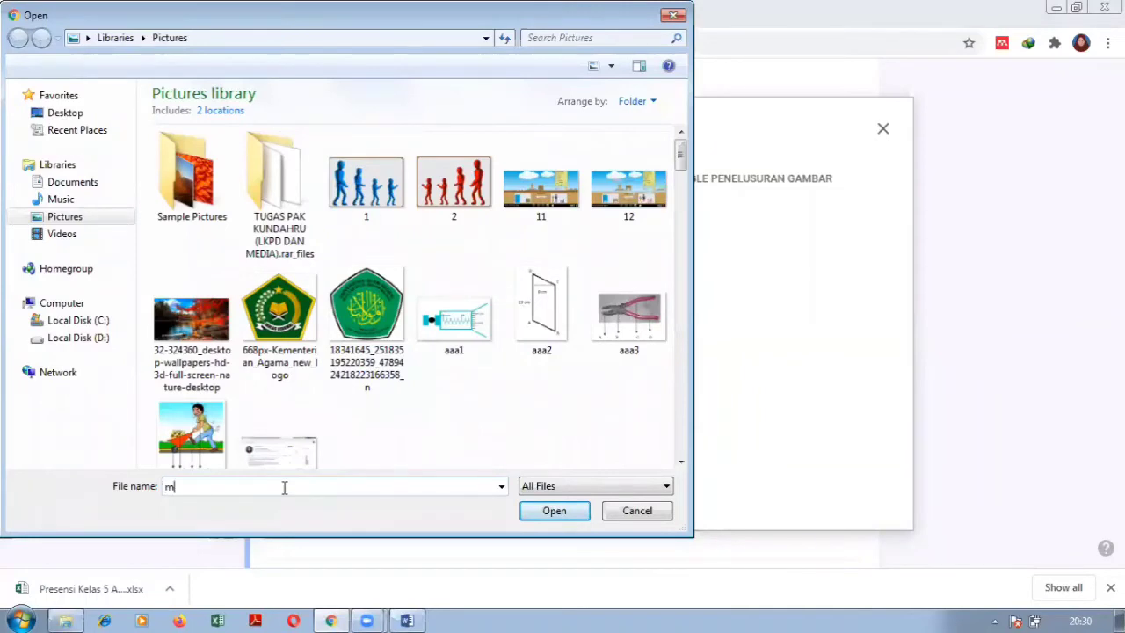
pyautogui.write('obil bir')
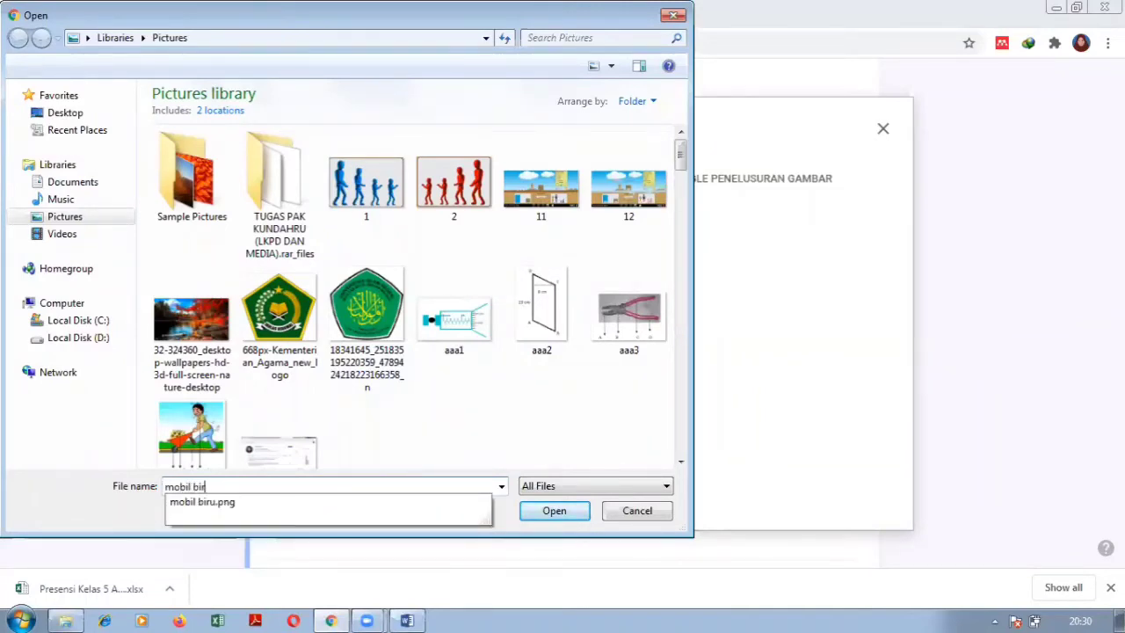
pyautogui.write('u')
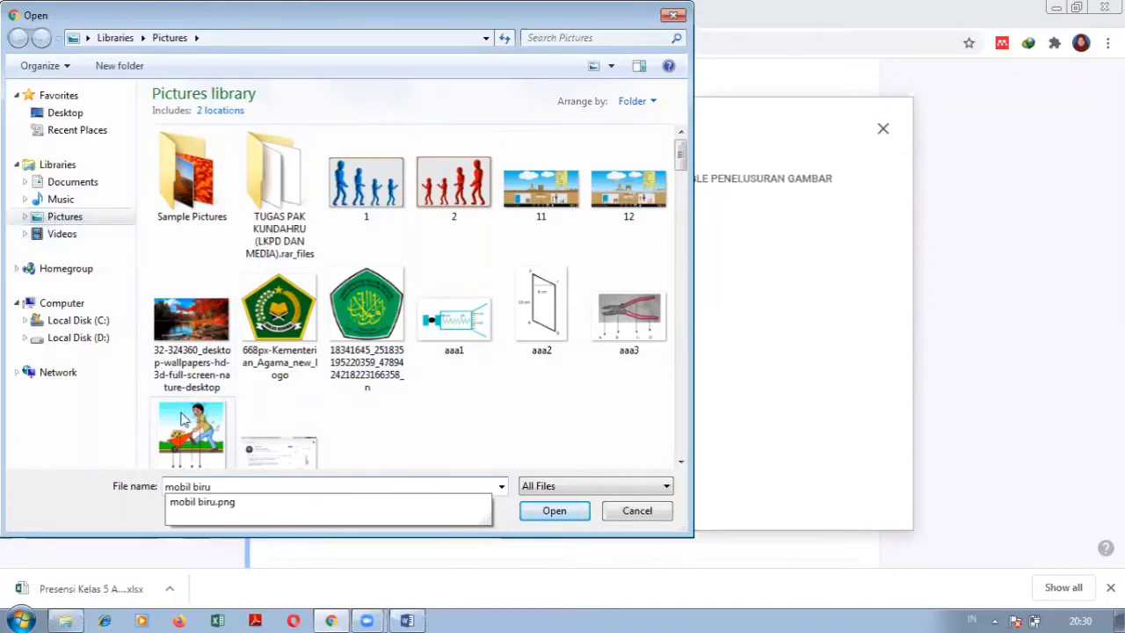
pyautogui.click(219, 503)
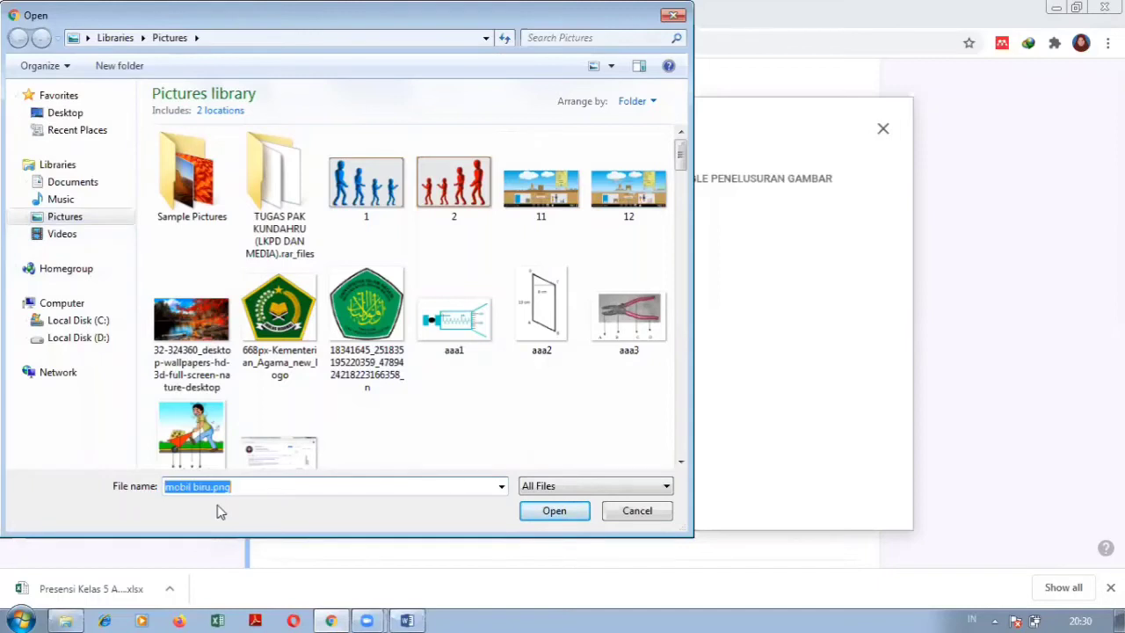
pyautogui.click(548, 513)
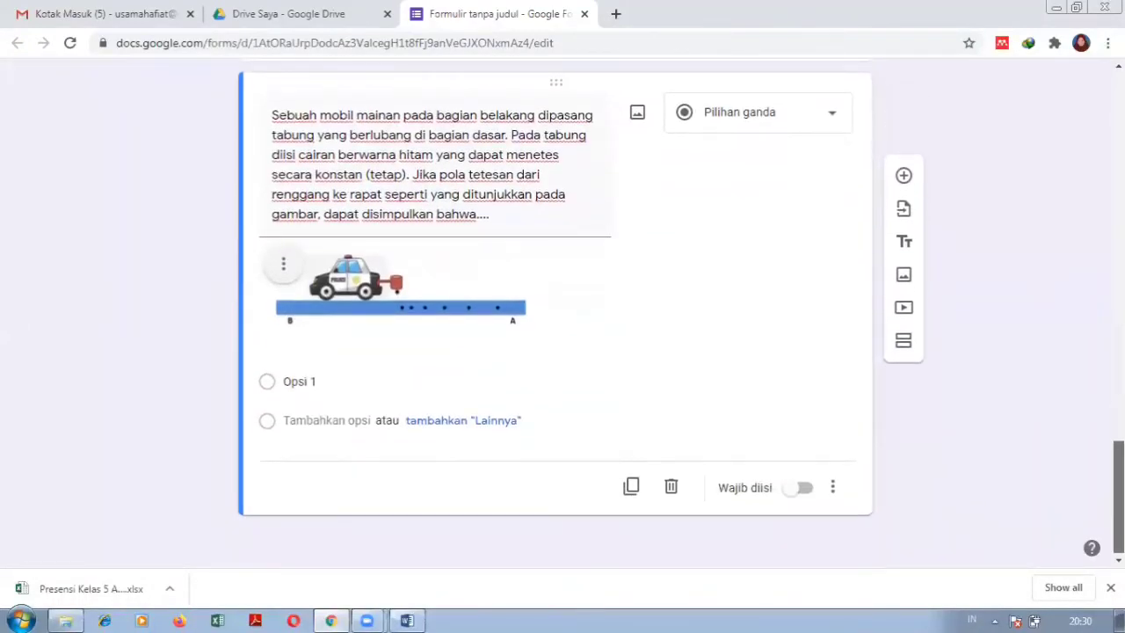
# Copy question 3's answer options A to D from Word into the toy-car question's options, and make the question required.
pyautogui.click(413, 616)
pyautogui.moveTo(361, 399); pyautogui.dragTo(687, 468)
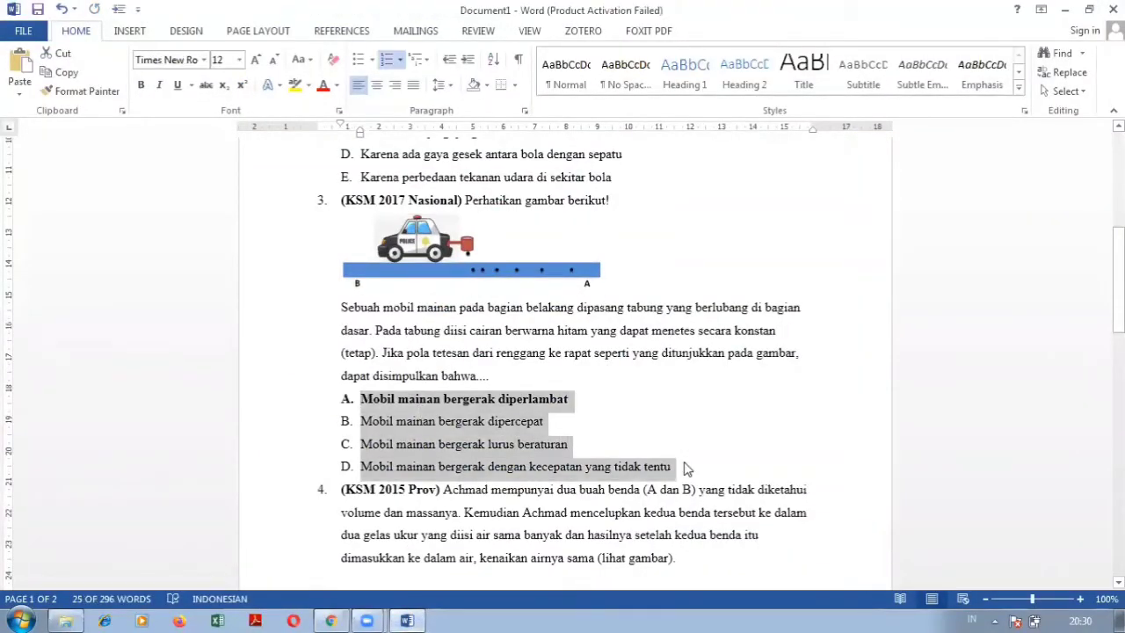
pyautogui.click(330, 620)
pyautogui.click(305, 389)
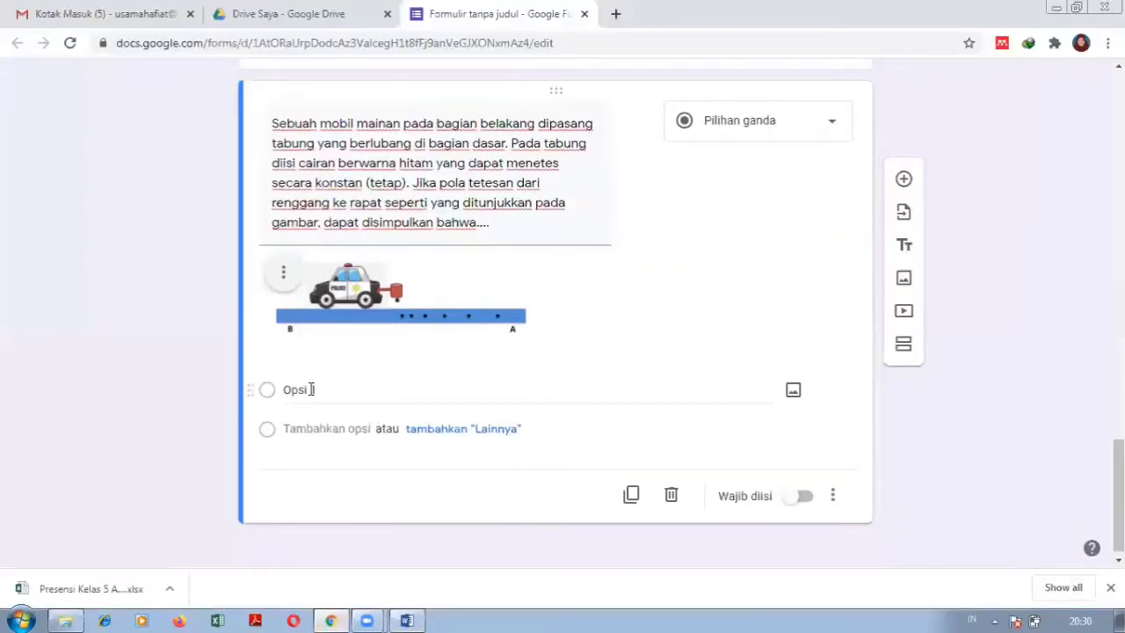
pyautogui.write('A. Mobil mainan bergerak diperlambat B. Mobil mainan bergerak dipercepat C. Mobil mainan bergerak lurus beraturan D. Mobil mainan bergerak dengan kecepatan yang tidak tentu')
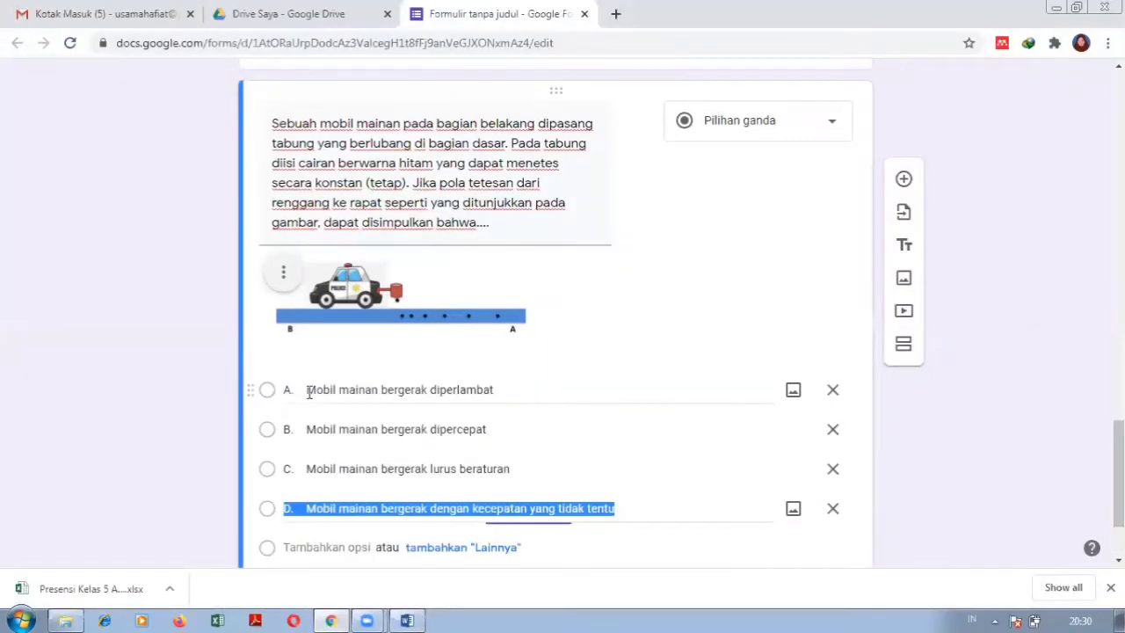
pyautogui.scroll(-1, 563, 316)
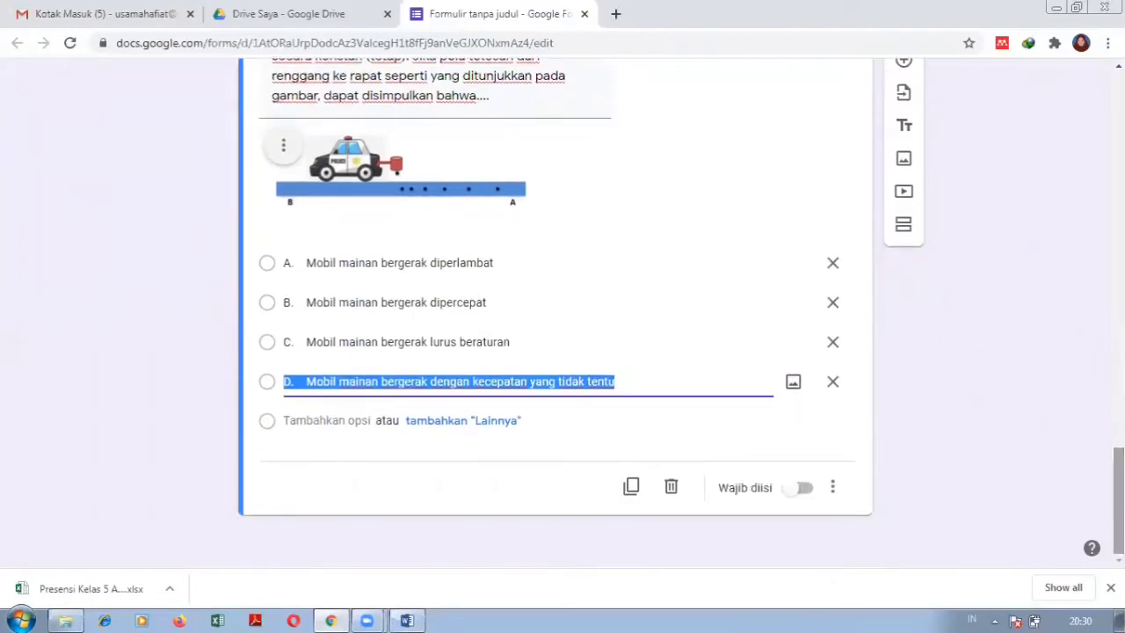
pyautogui.click(804, 489)
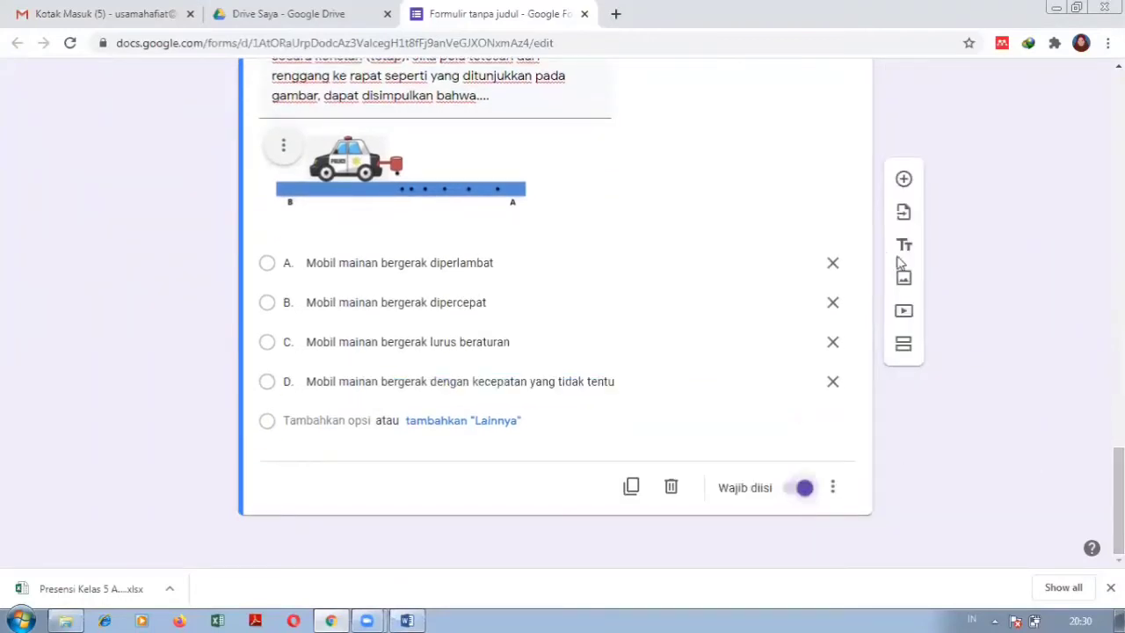
# Add another multiple-choice question and fill it with question 4's opening paragraph from Word, without the "(KSM 2015 Prov)" label.
pyautogui.click(903, 180)
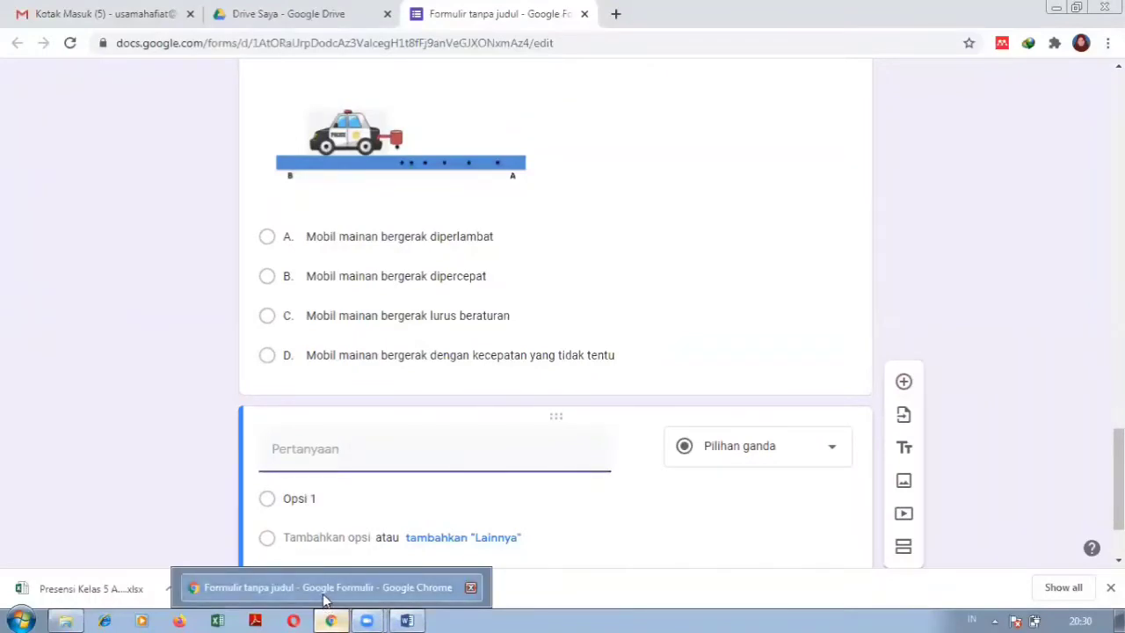
pyautogui.click(410, 605)
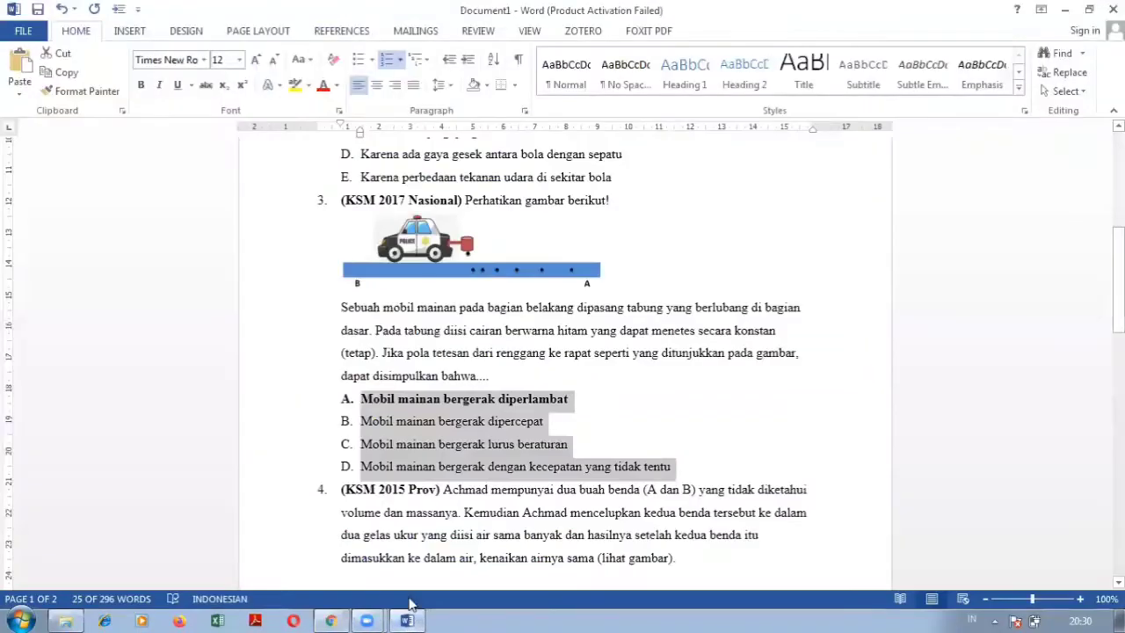
pyautogui.moveTo(1117, 279); pyautogui.dragTo(1117, 356)
pyautogui.click(443, 176)
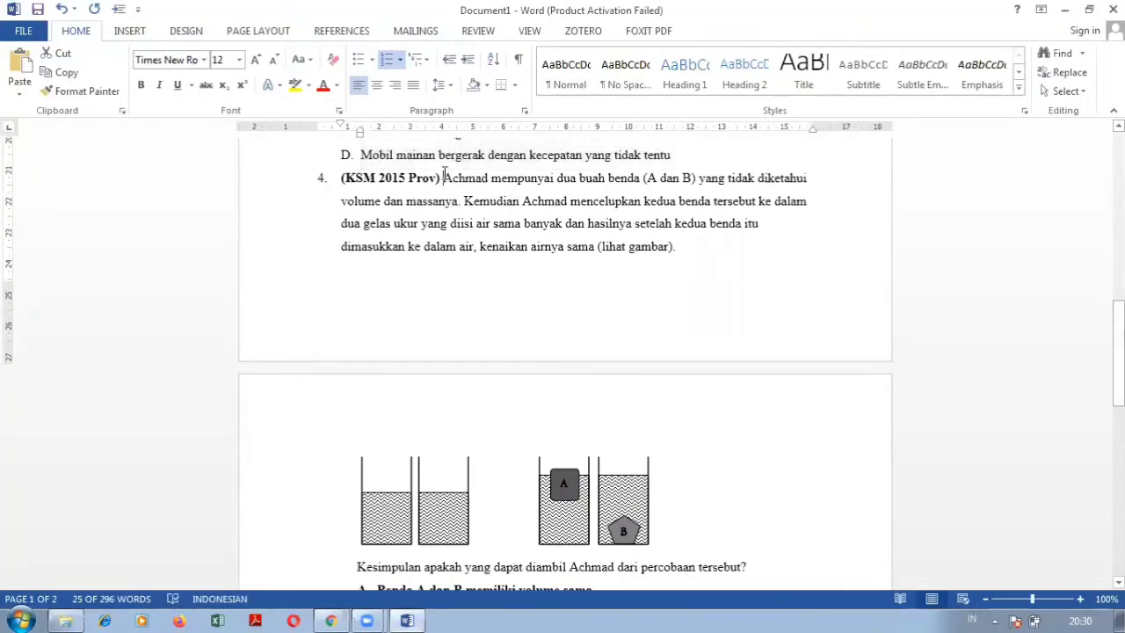
pyautogui.moveTo(443, 176); pyautogui.dragTo(723, 248)
pyautogui.hotkey('ctrl', 'c')
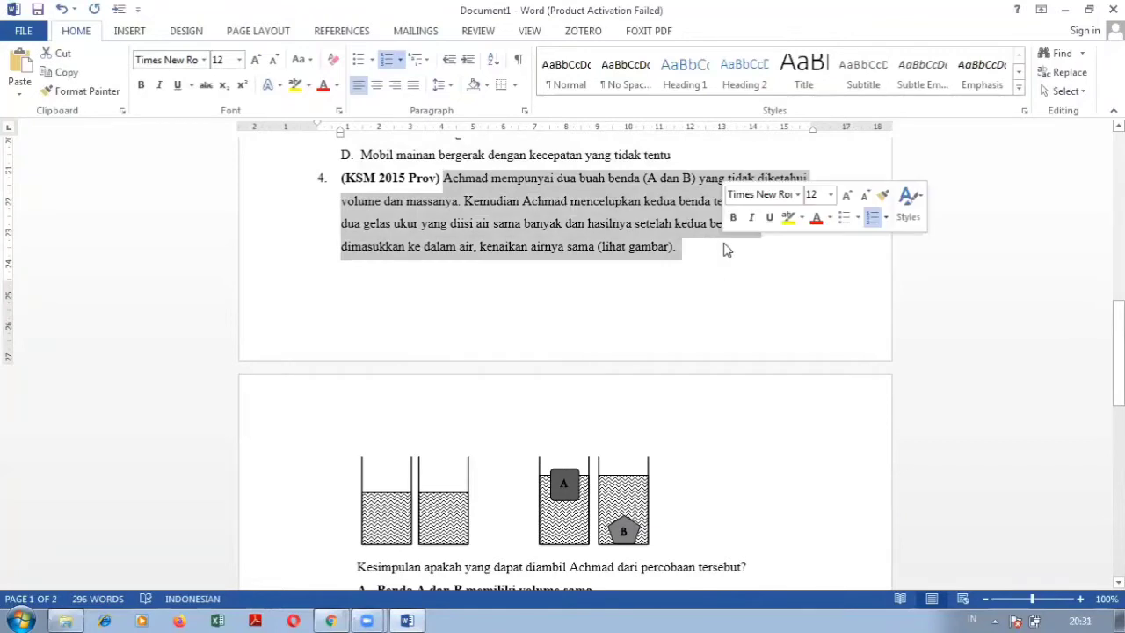
pyautogui.click(333, 615)
pyautogui.hotkey('ctrl', 'v')
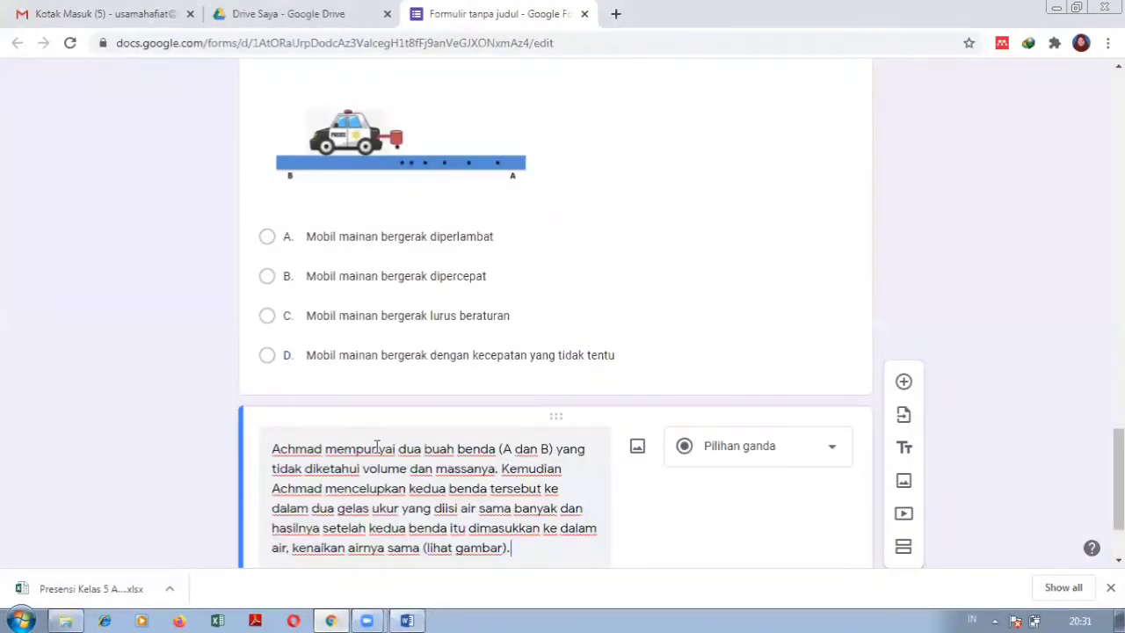
pyautogui.scroll(-3, 903, 356)
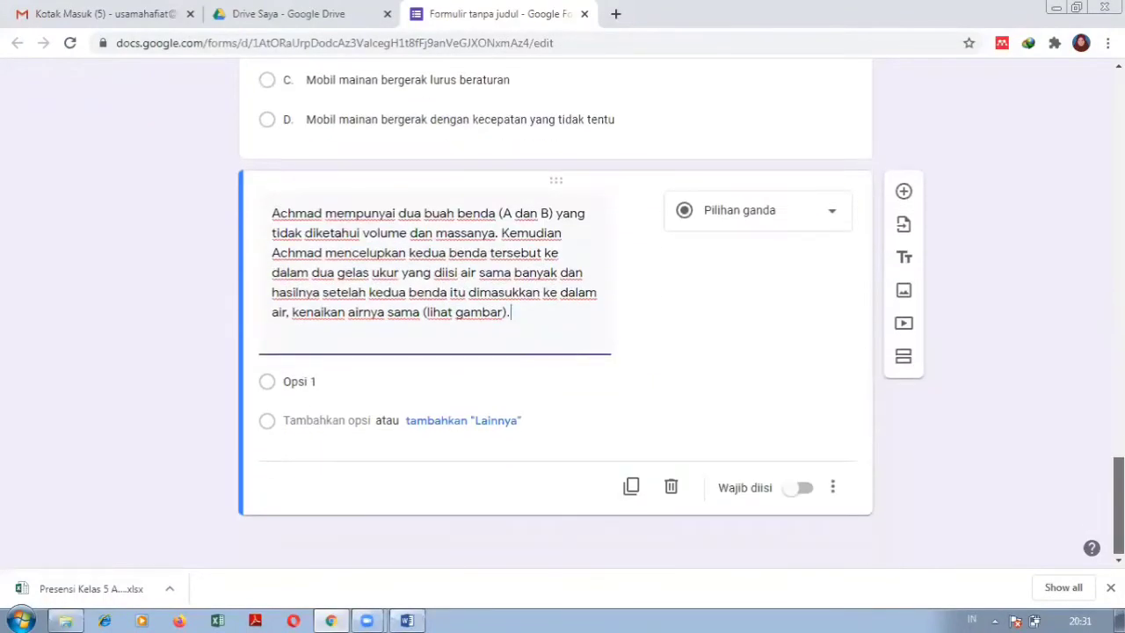
# Append the conclusion question from below question 4's picture in Word to the end of the new question's text.
pyautogui.click(402, 618)
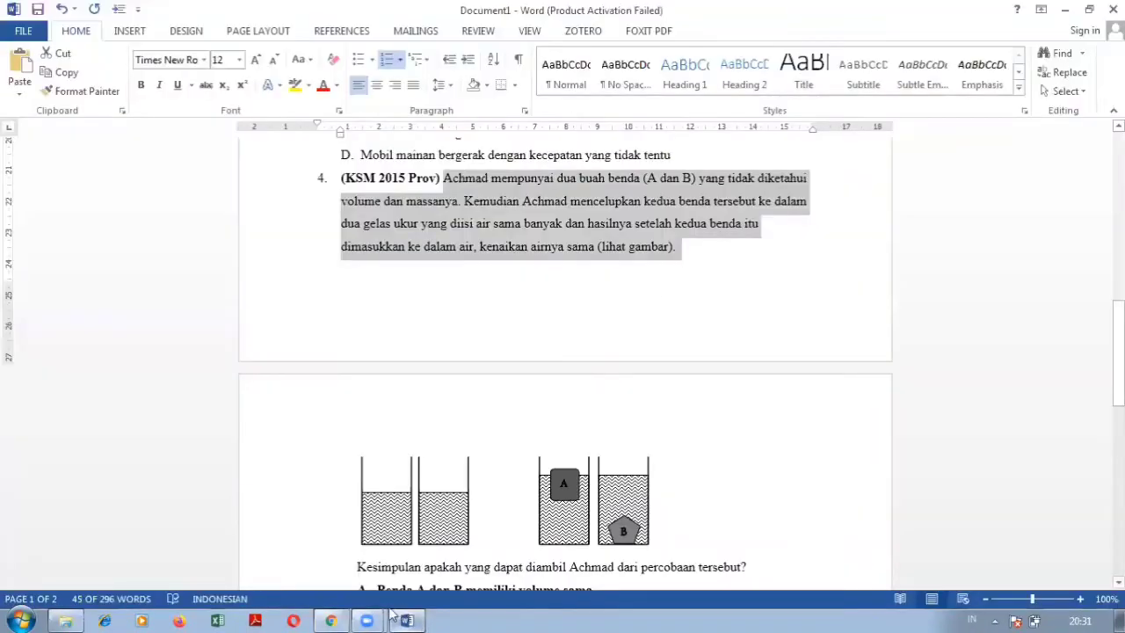
pyautogui.click(355, 566)
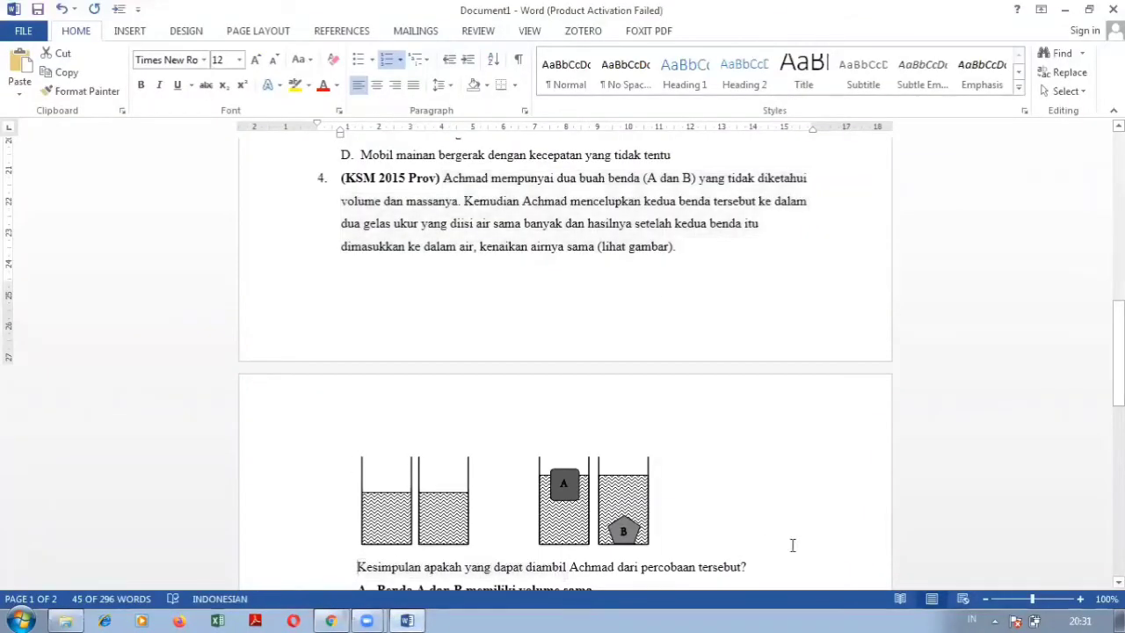
pyautogui.keyDown('shift'); pyautogui.click(756, 567); pyautogui.keyUp('shift')
pyautogui.hotkey('ctrl', 'c')
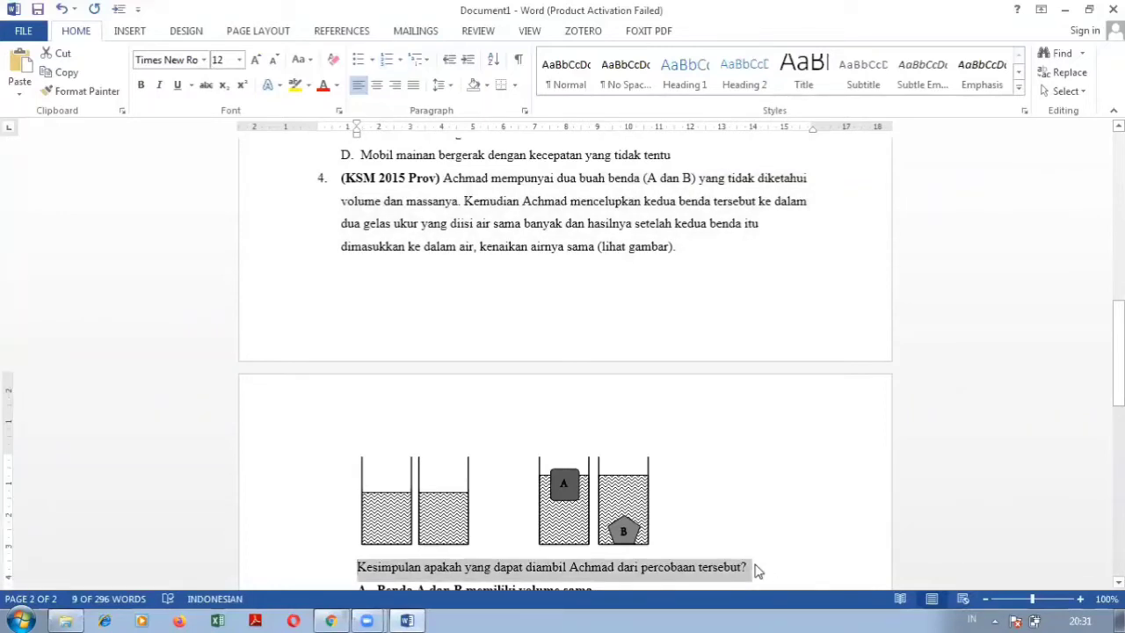
pyautogui.click(332, 618)
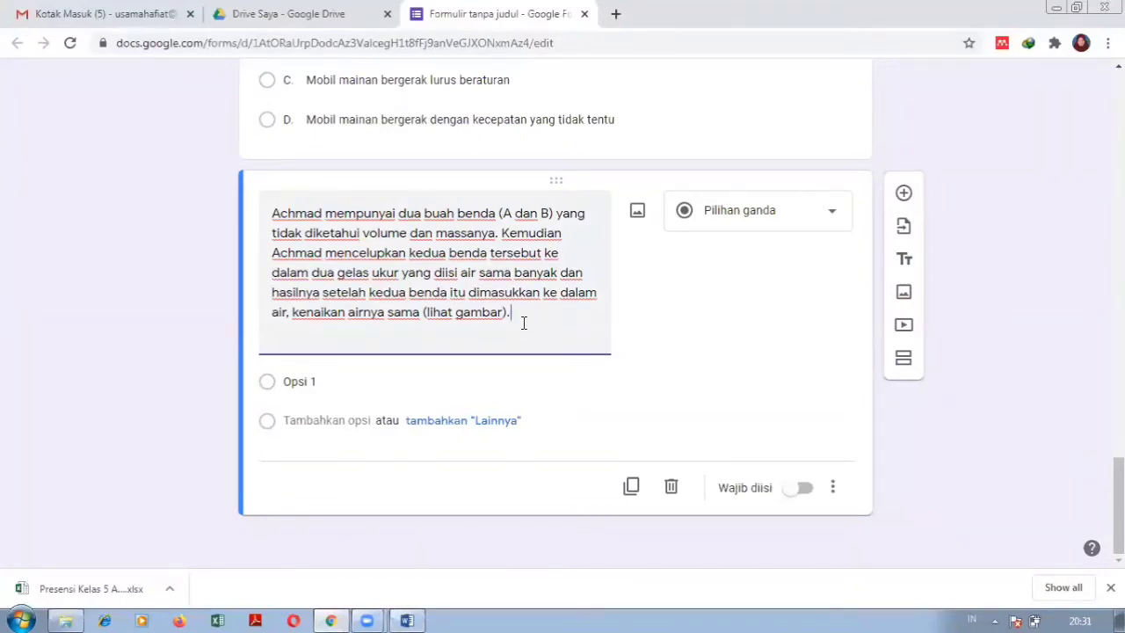
pyautogui.hotkey('ctrl', 'v')
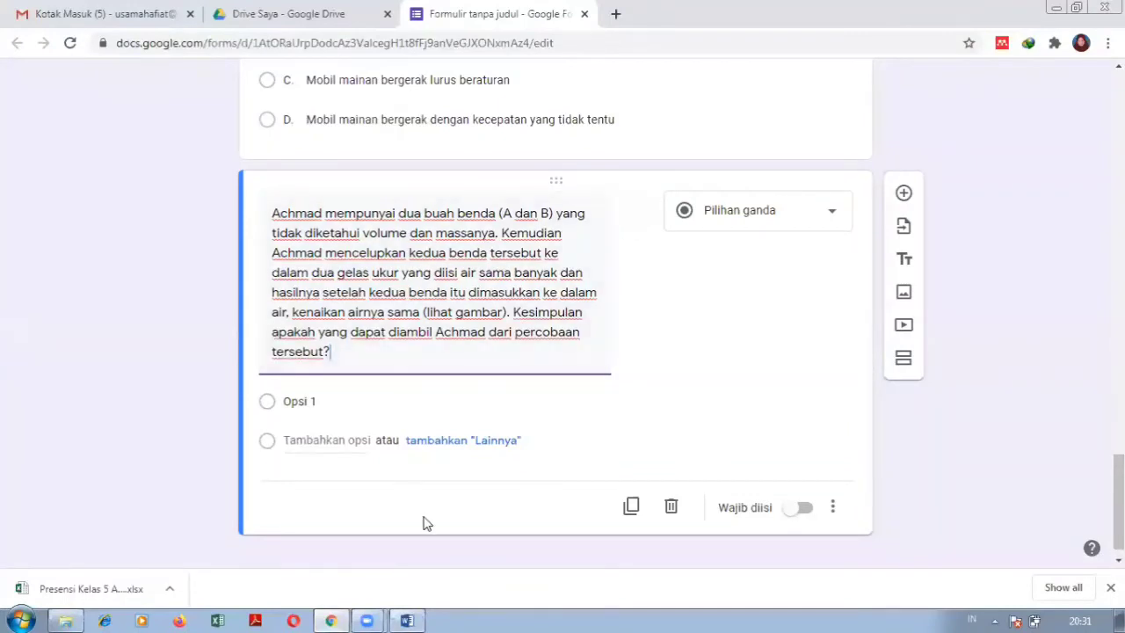
# Save question 4's picture of the water containers from Word as PNG "soal no.4" in the Pictures library.
pyautogui.click(410, 618)
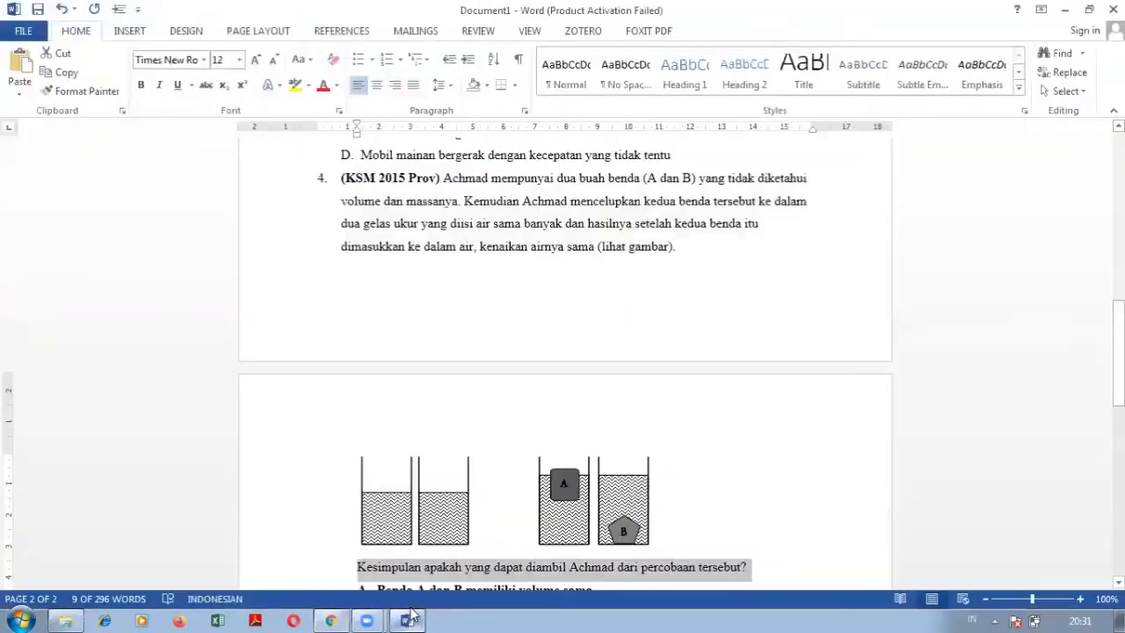
pyautogui.click(446, 505)
pyautogui.rightClick(463, 507)
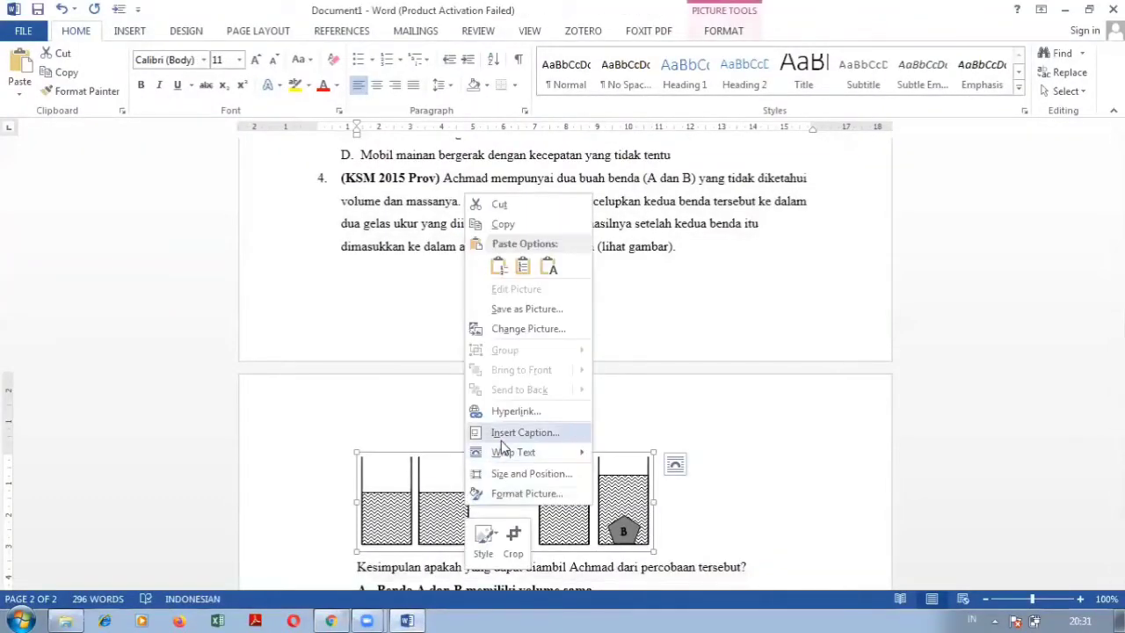
pyautogui.click(512, 308)
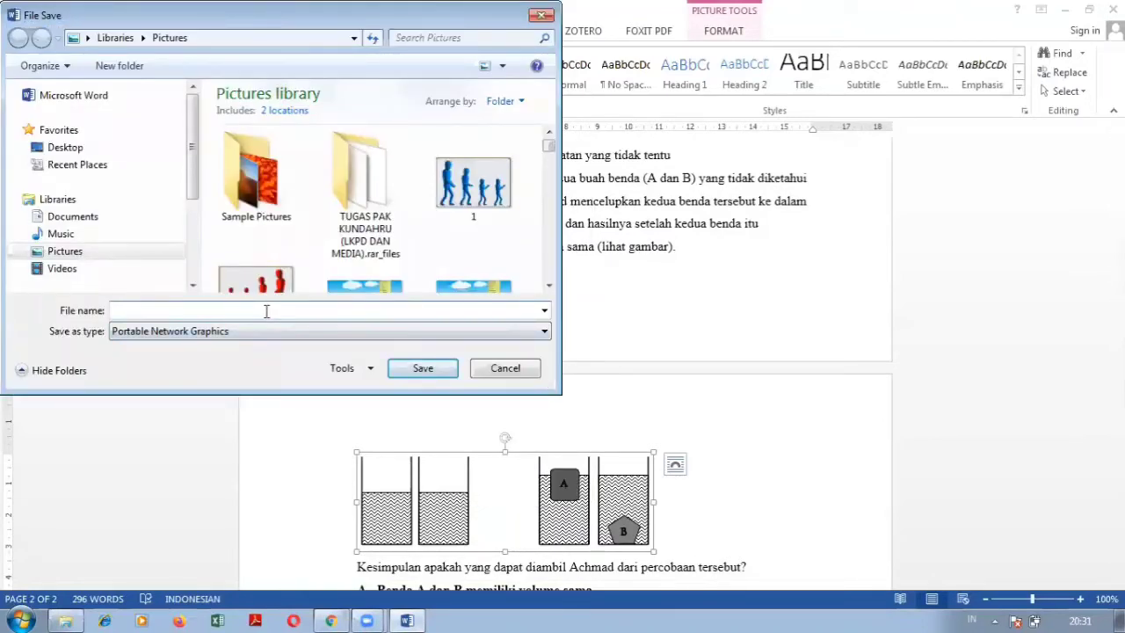
pyautogui.write('soal no.4')
pyautogui.press('Return')
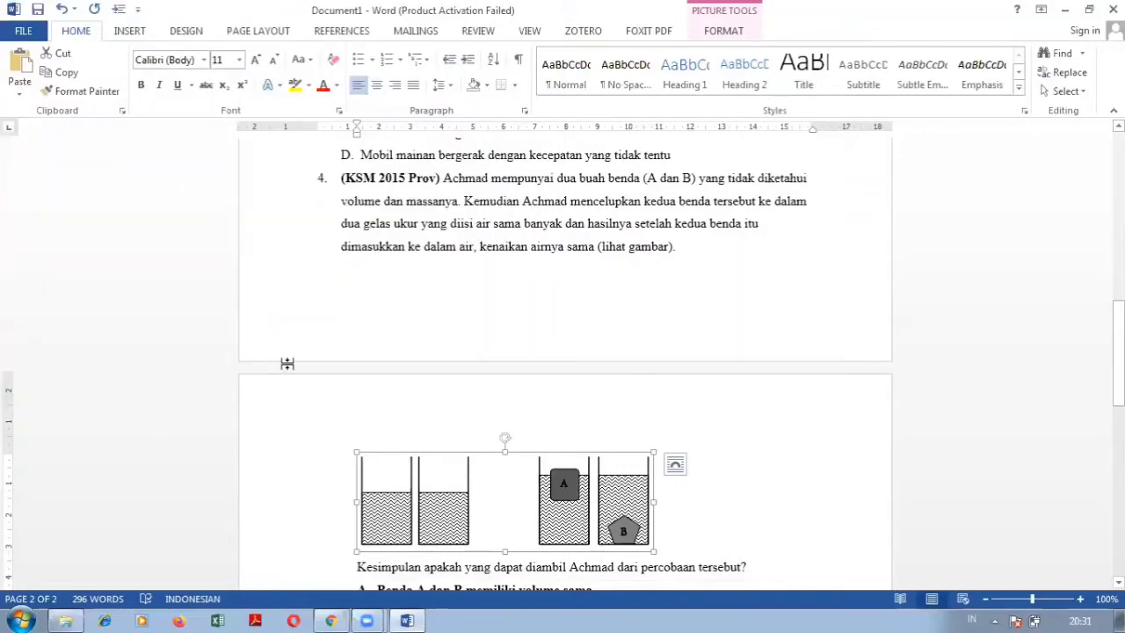
# Upload "soal no.4.png" from the Pictures library as the image of the form's question about objects A and B.
pyautogui.click(333, 619)
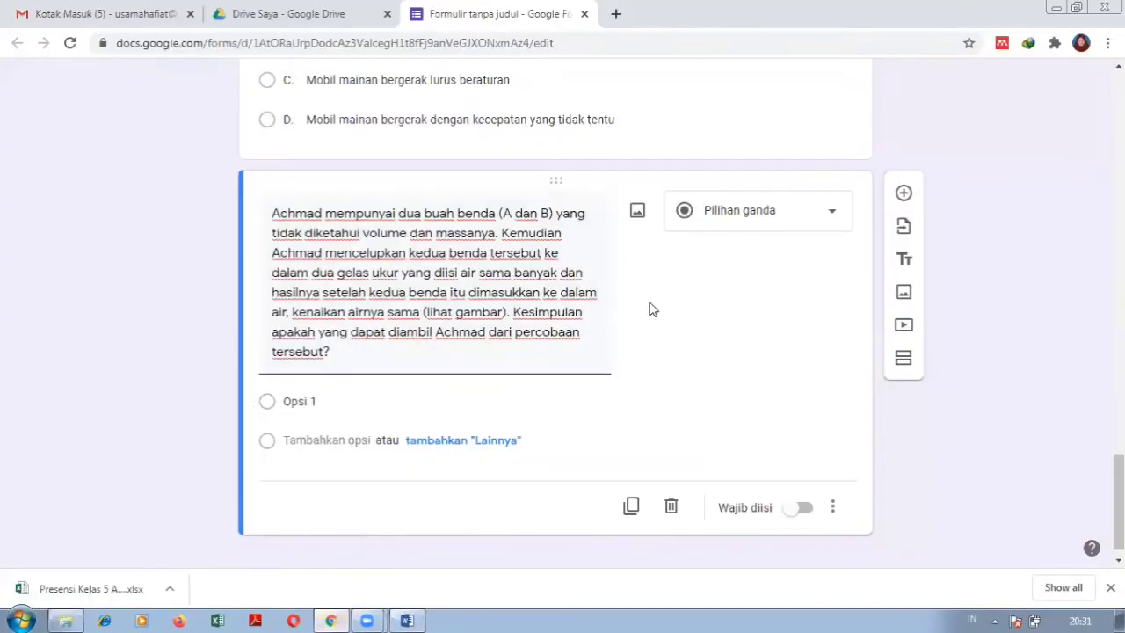
pyautogui.click(636, 211)
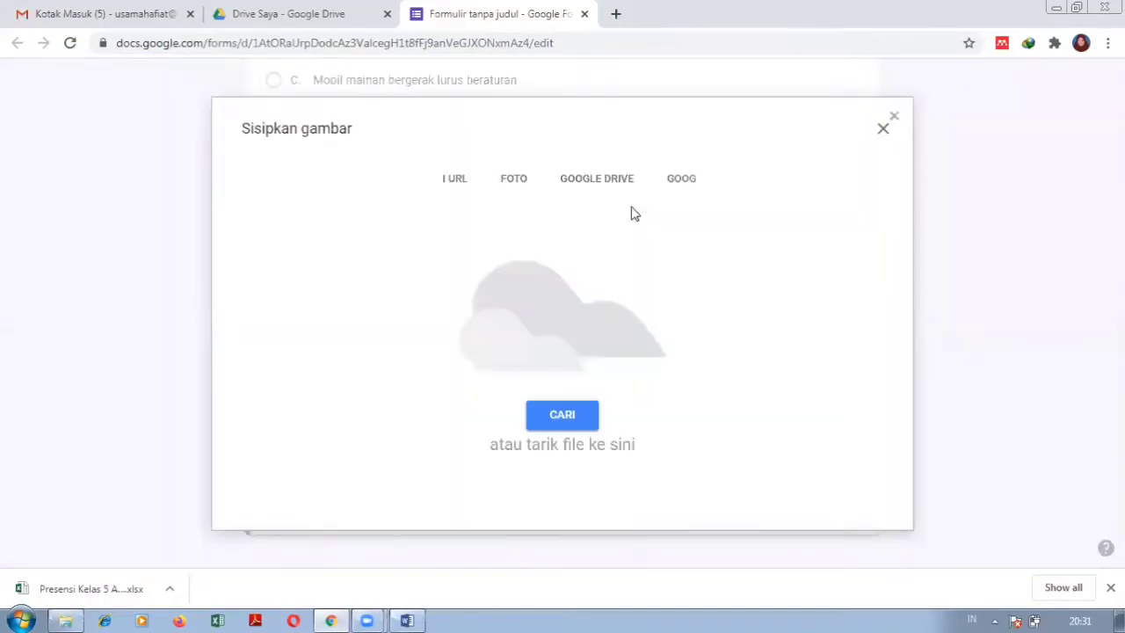
pyautogui.click(556, 413)
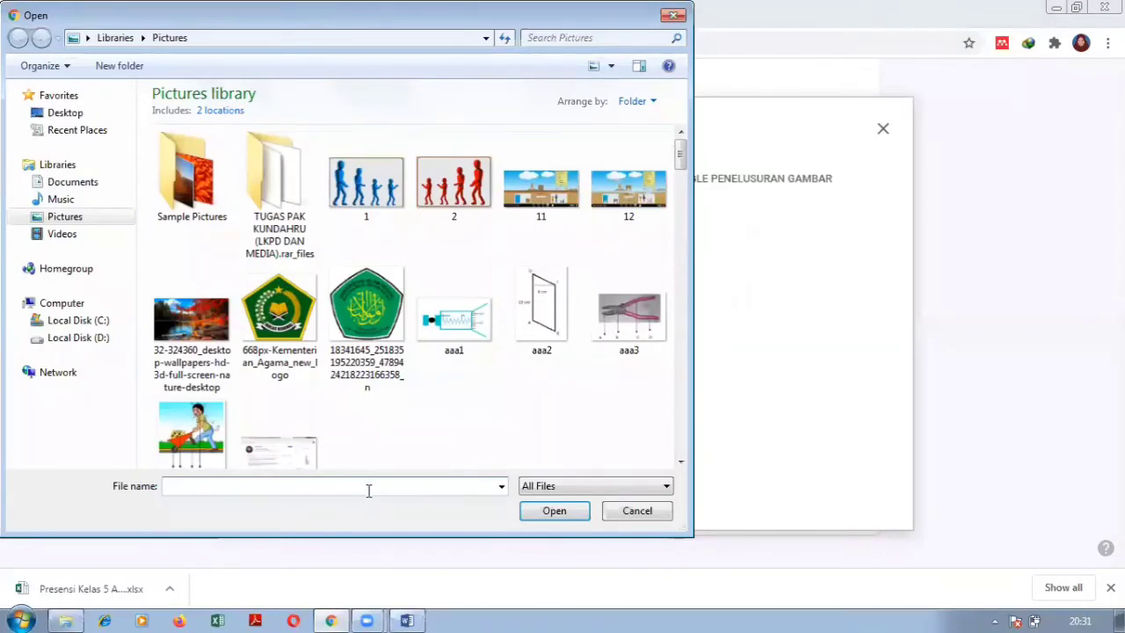
pyautogui.write('soal')
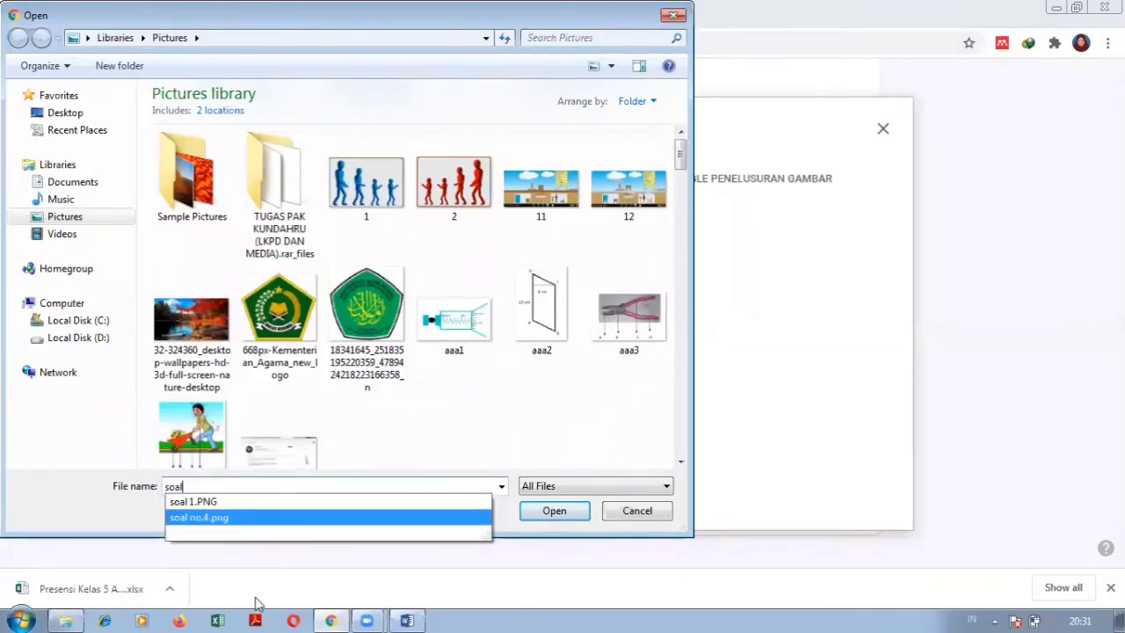
pyautogui.click(281, 527)
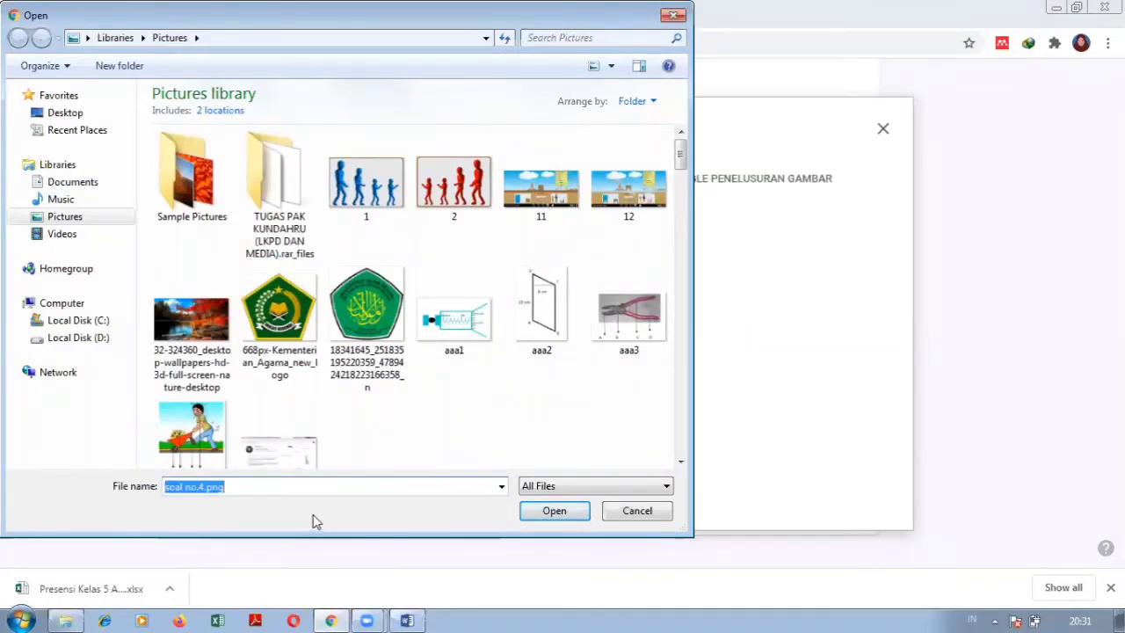
pyautogui.click(552, 511)
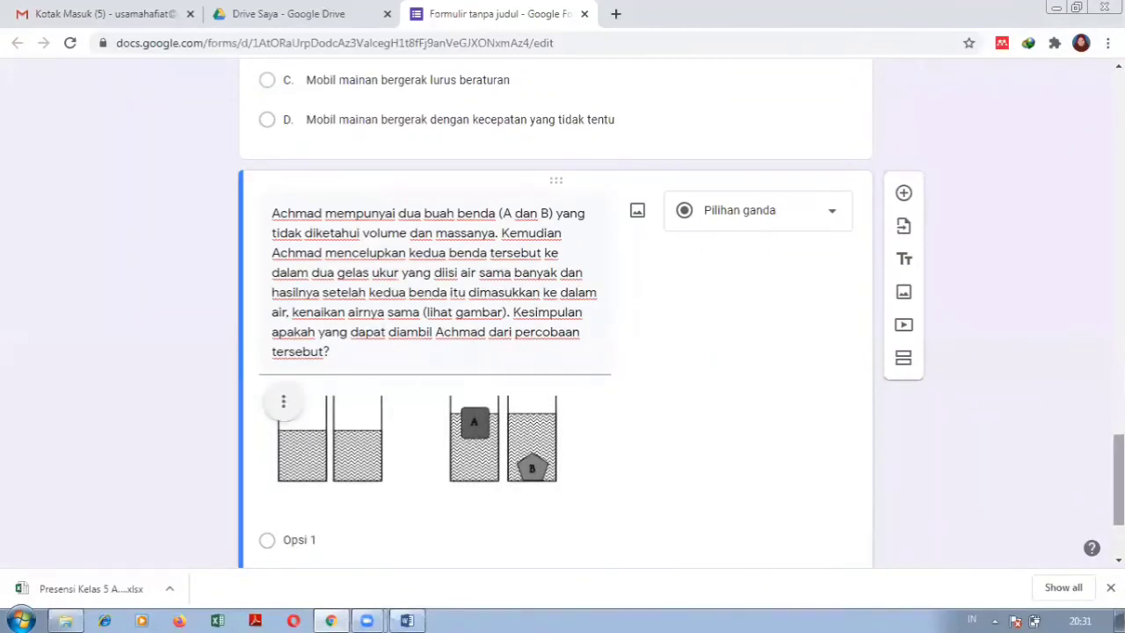
# Fill the options of the question about objects A and B with answers A to E from Word and make the question required.
pyautogui.scroll(-2, 996, 328)
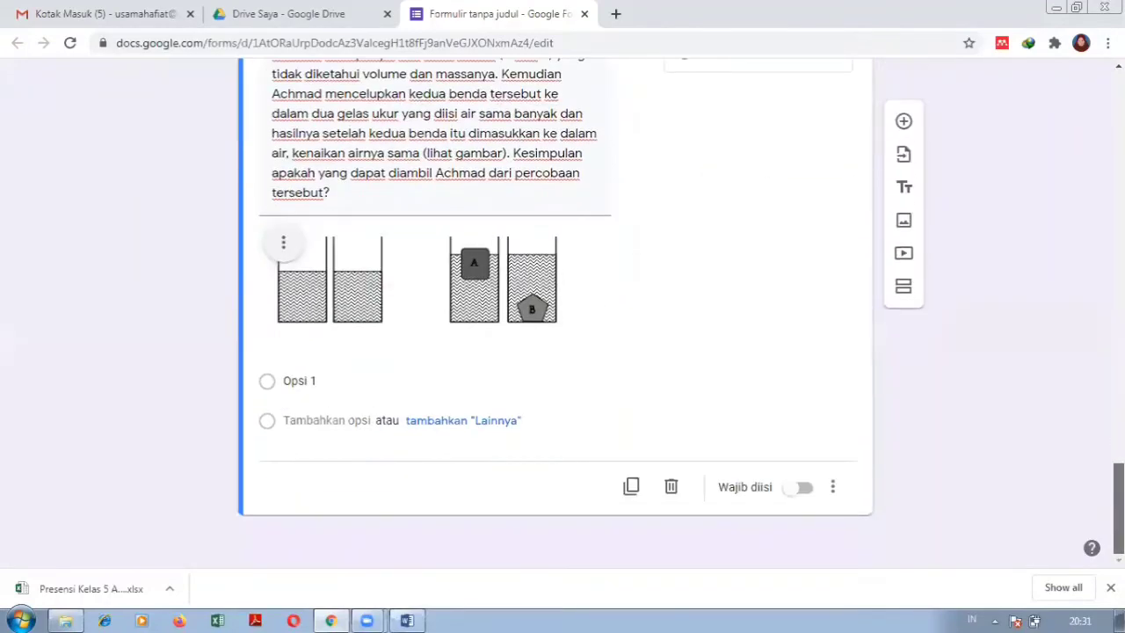
pyautogui.click(407, 620)
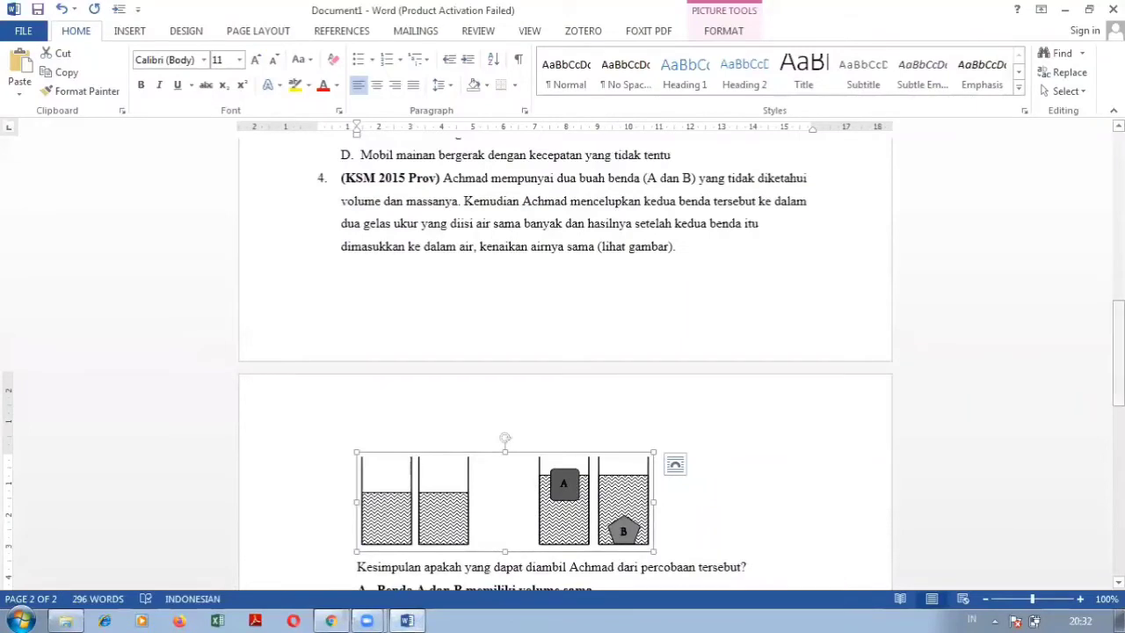
pyautogui.moveTo(1117, 350); pyautogui.dragTo(1117, 426)
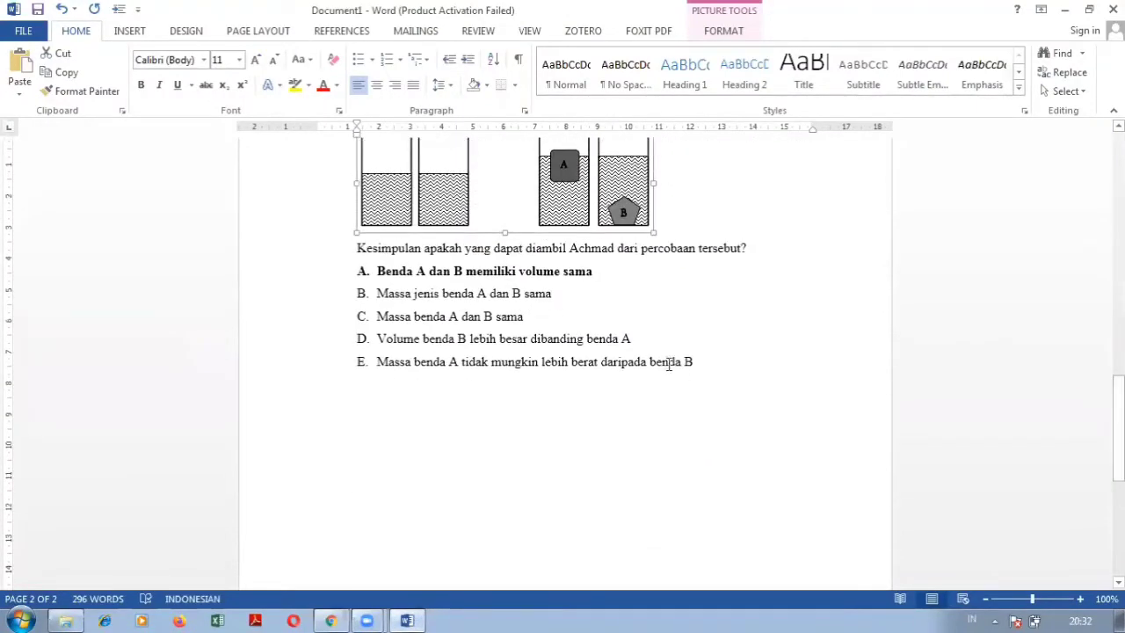
pyautogui.moveTo(398, 270); pyautogui.dragTo(761, 362)
pyautogui.click(340, 613)
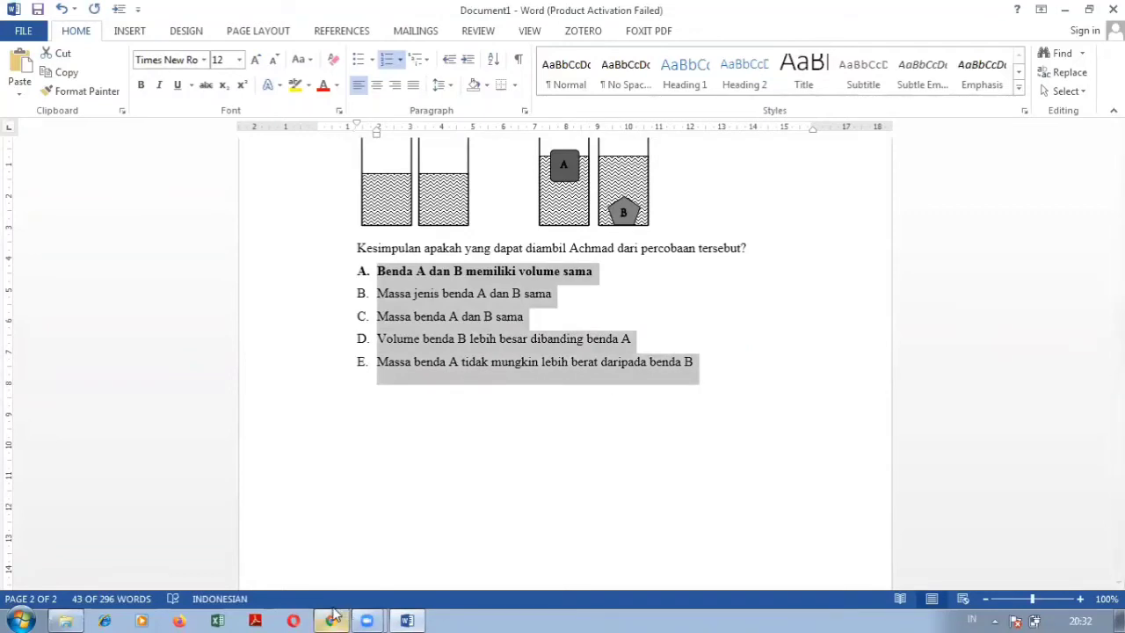
pyautogui.click(329, 384)
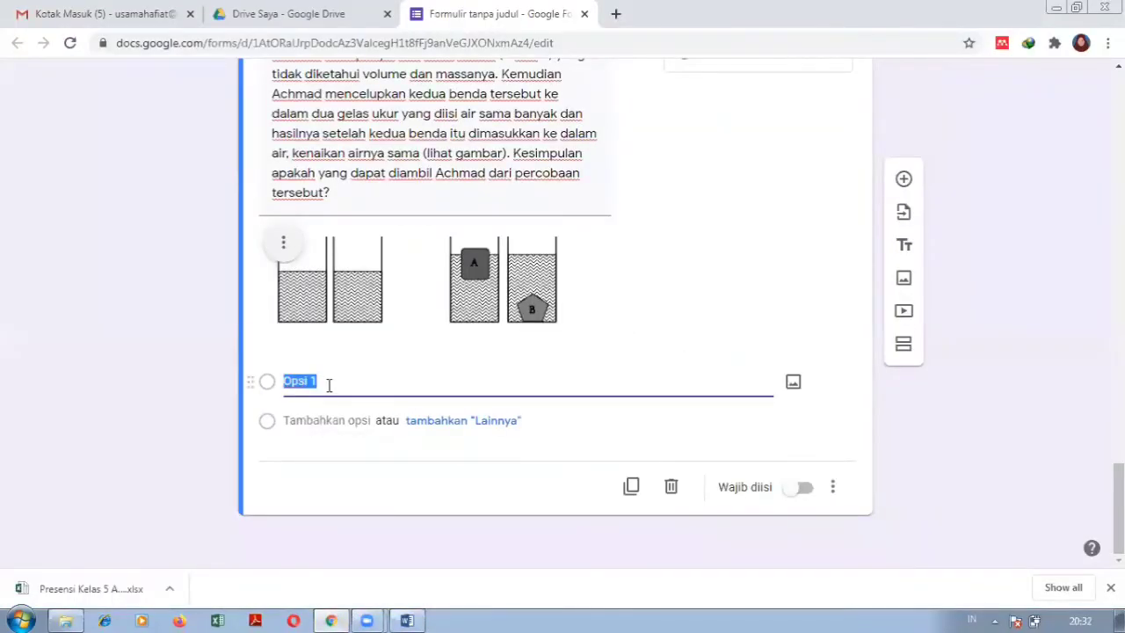
pyautogui.write('A.\tBenda A dan B memiliki volume sama B.\tMassa jenis benda A dan B sama C.\tMassa benda A dan B sama D.\tVolume benda B lebih besar dibanding benda A E.\tMassa benda A tidak mungkin lebih berat daripada benda B')
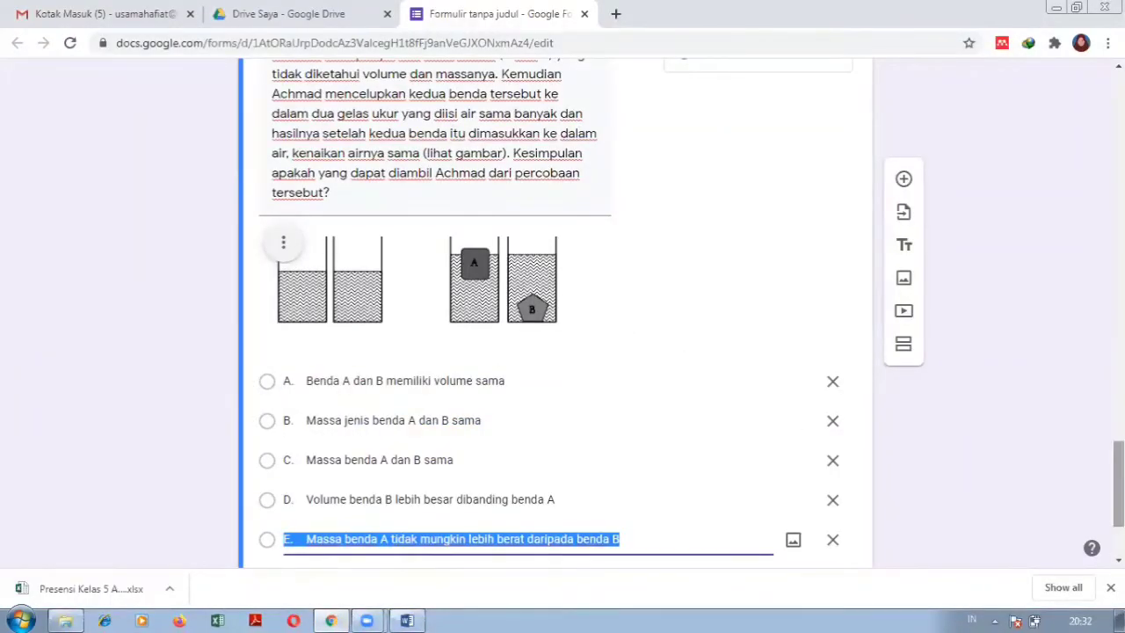
pyautogui.scroll(-2, 1074, 431)
pyautogui.click(798, 489)
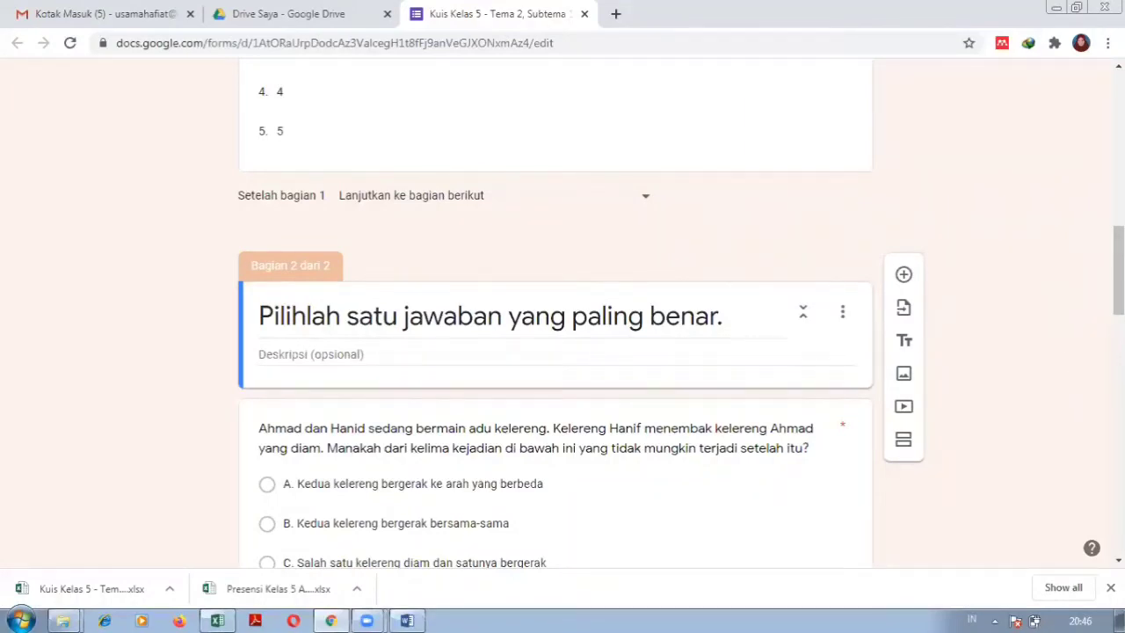
# In the answer key of the first marble question, clear option A, mark it as the correct answer again and finish.
pyautogui.moveTo(1117, 270); pyautogui.dragTo(1117, 311)
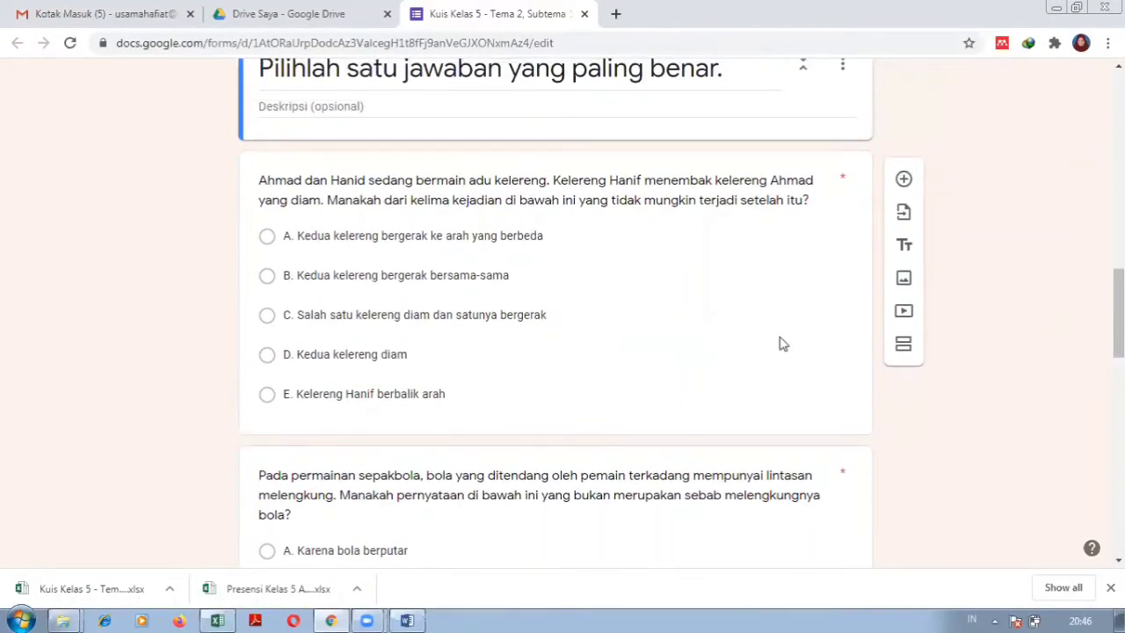
pyautogui.click(503, 352)
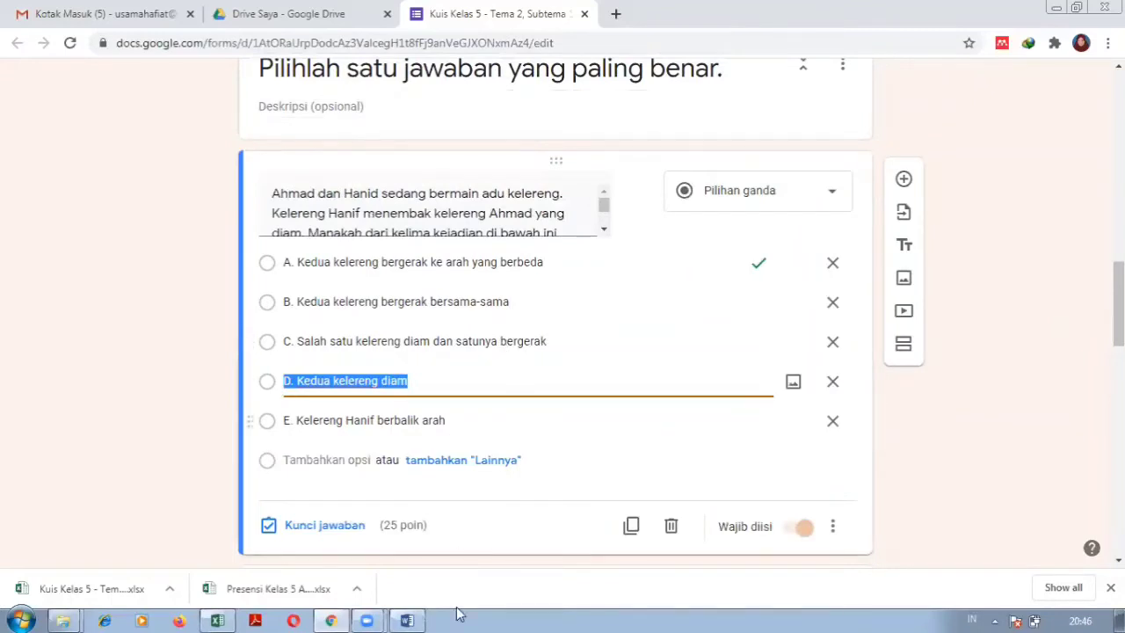
pyautogui.click(322, 525)
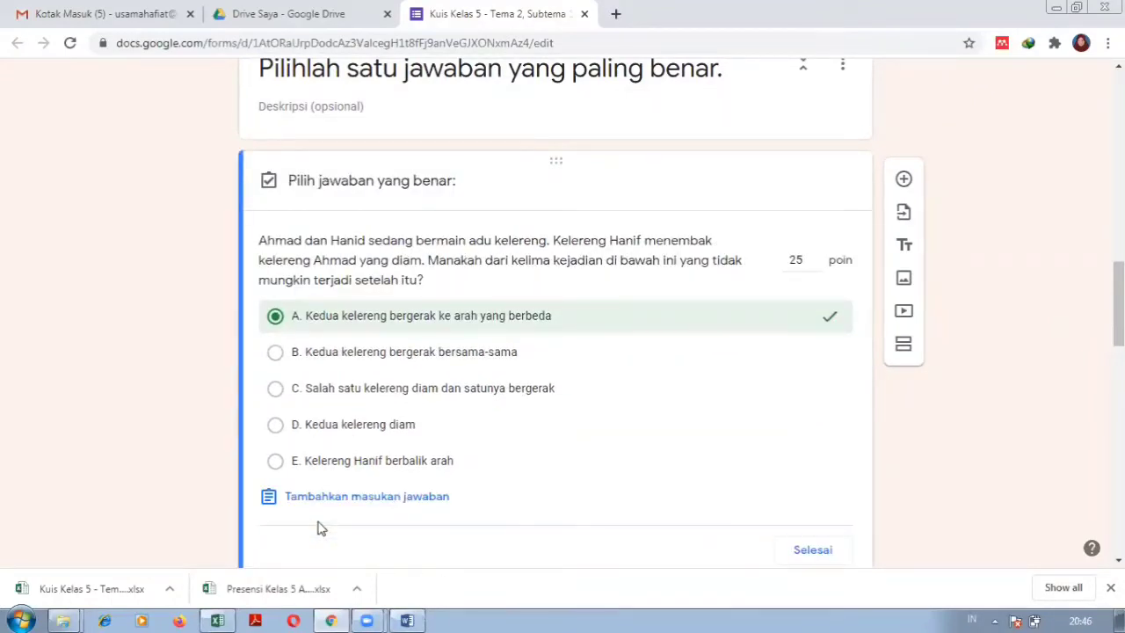
pyautogui.click(334, 323)
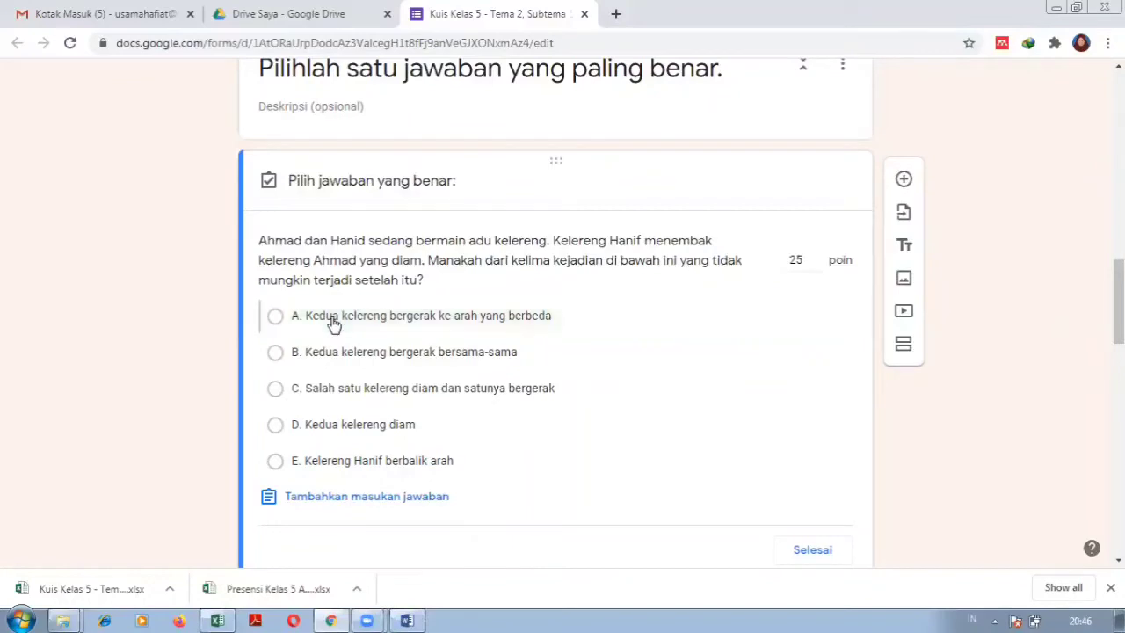
pyautogui.click(275, 318)
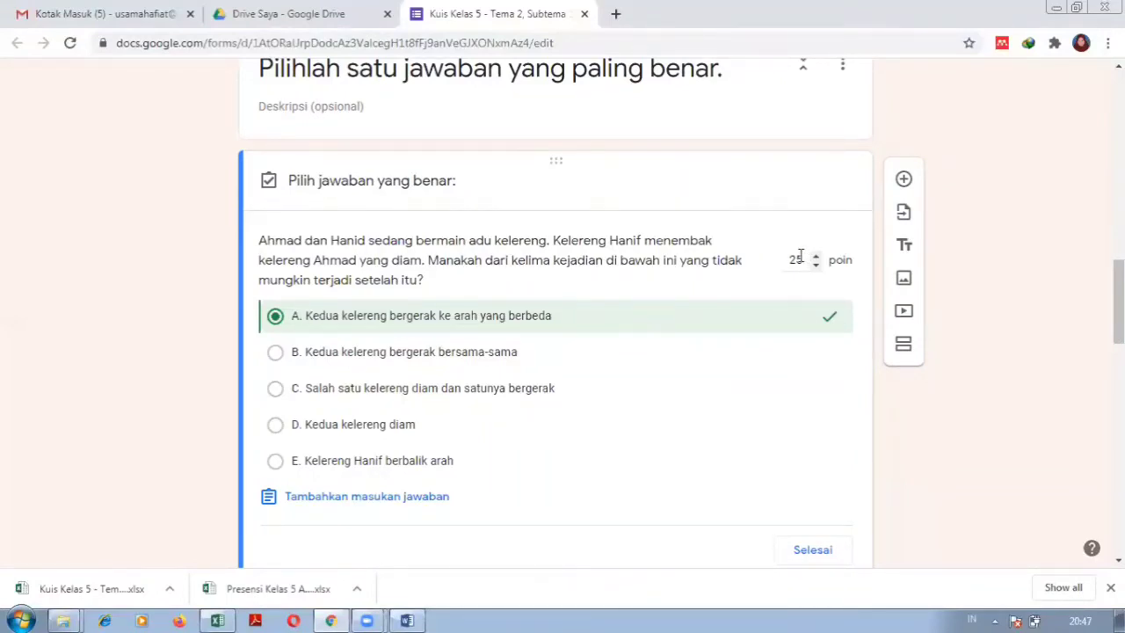
pyautogui.scroll(-3, 555, 352)
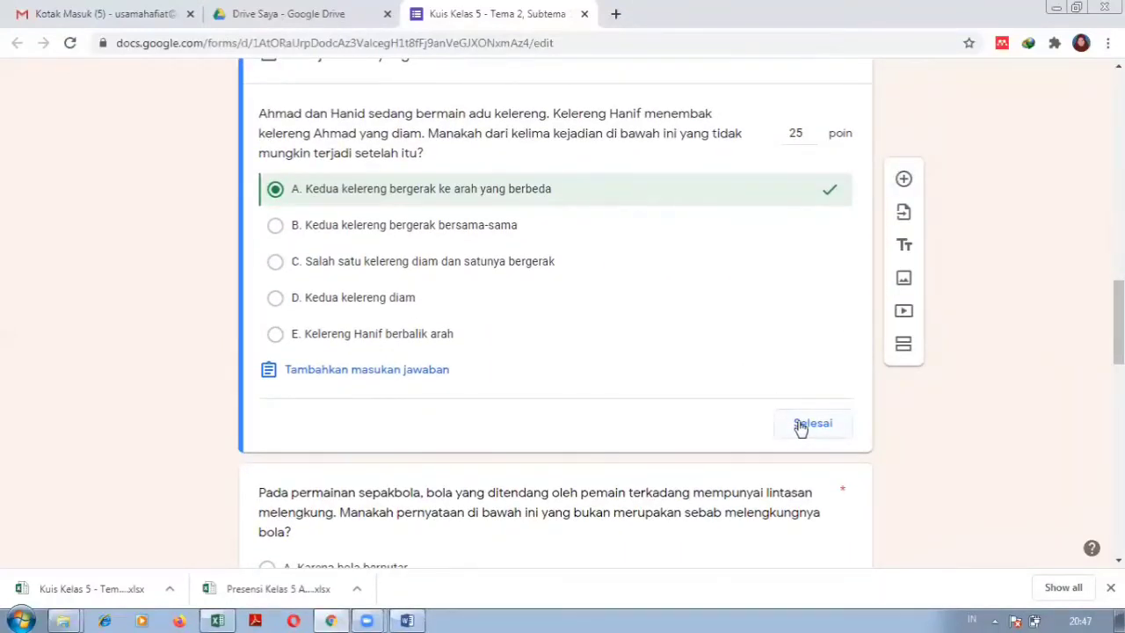
pyautogui.click(804, 429)
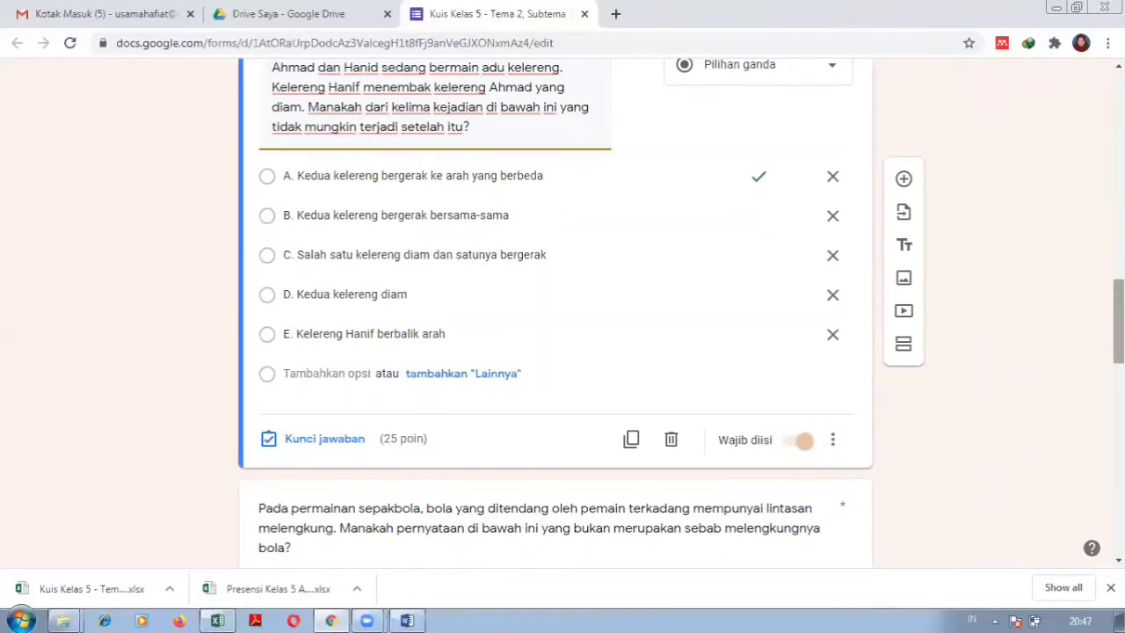
# Rename the untitled form file as "Kuis Kelas 5 - Tema 2, Subtema 1, Pembelajaran 1".
pyautogui.scroll(-12, 555, 352)
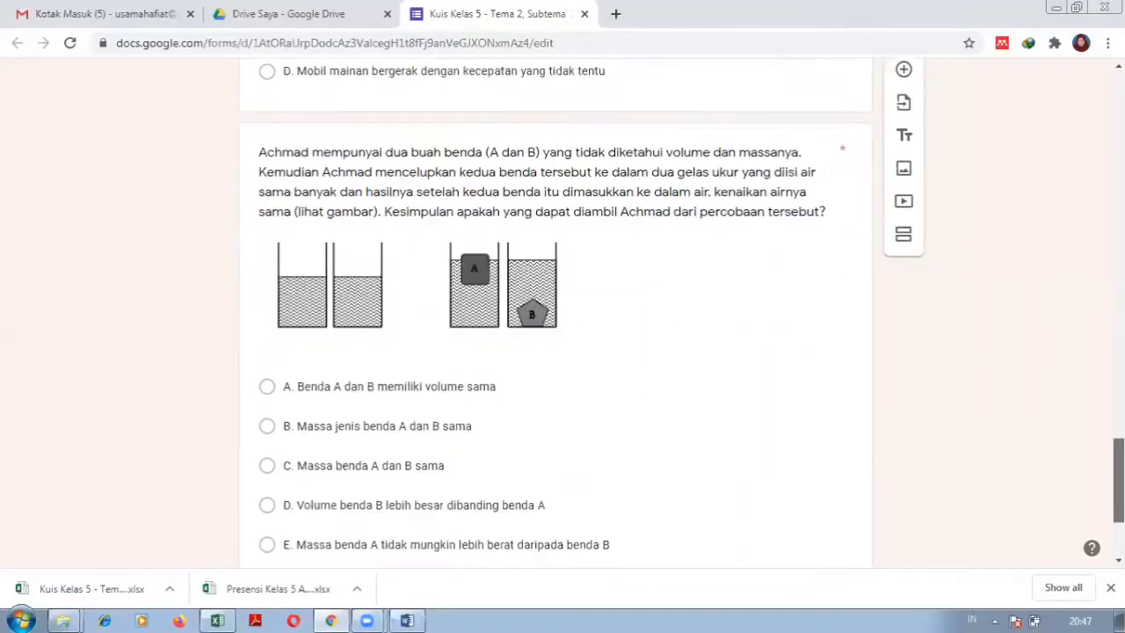
pyautogui.scroll(-1, 556, 352)
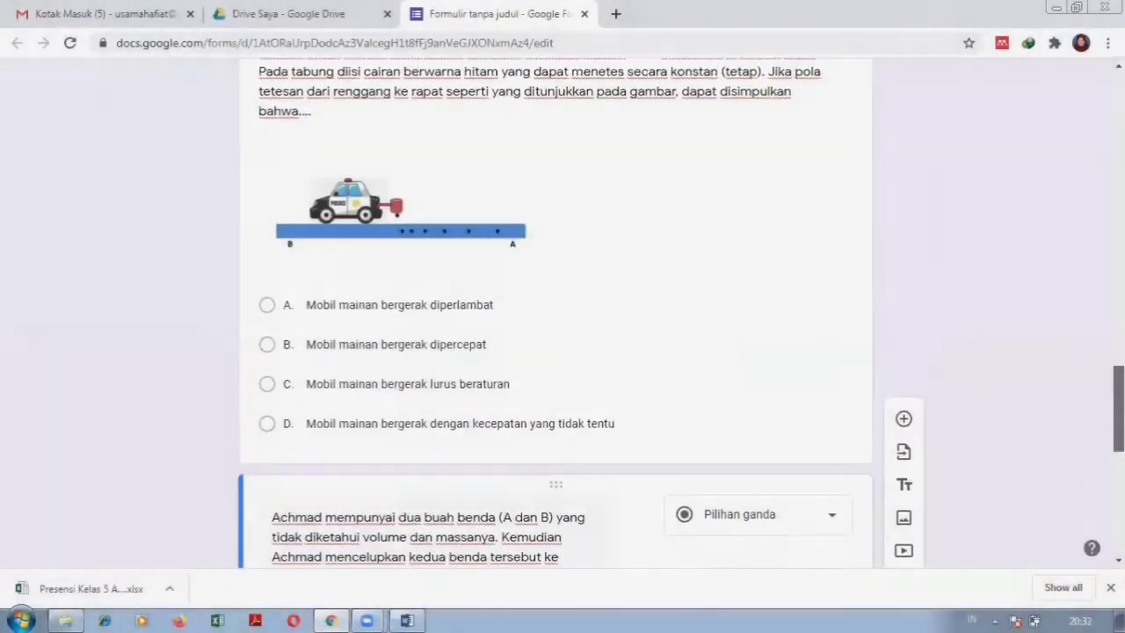
pyautogui.scroll(20, 555, 351)
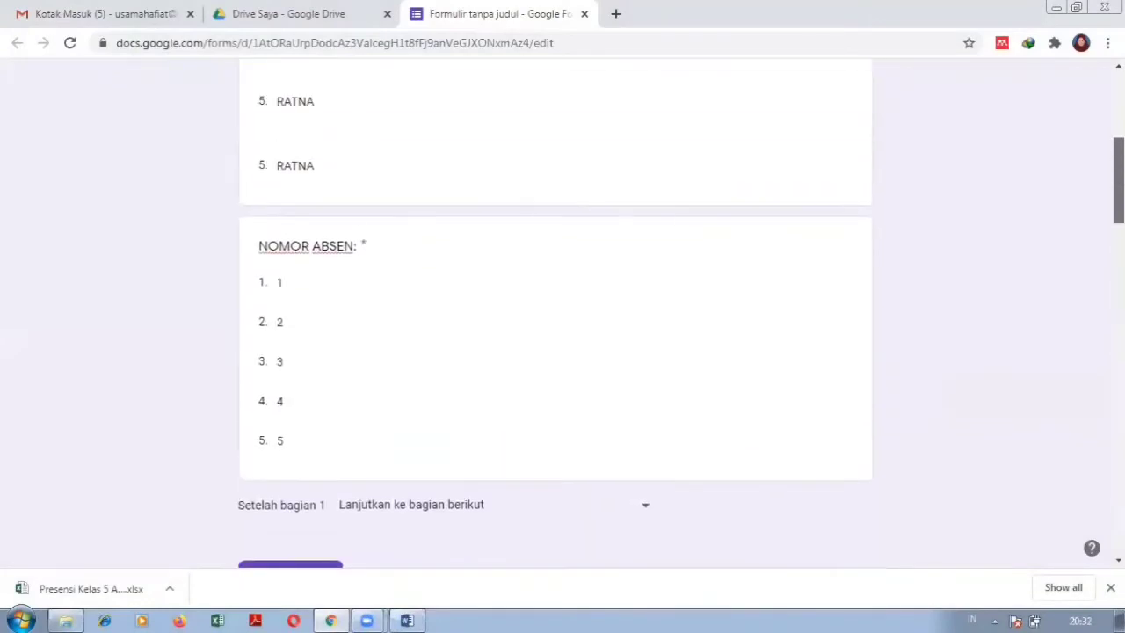
pyautogui.scroll(2, 555, 351)
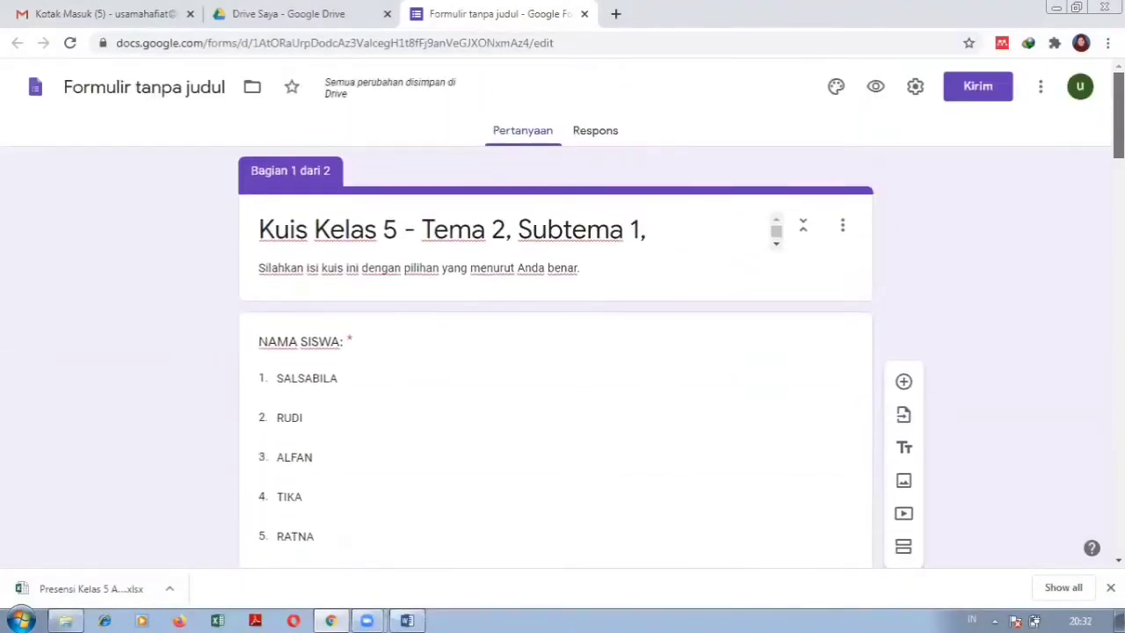
pyautogui.click(168, 86)
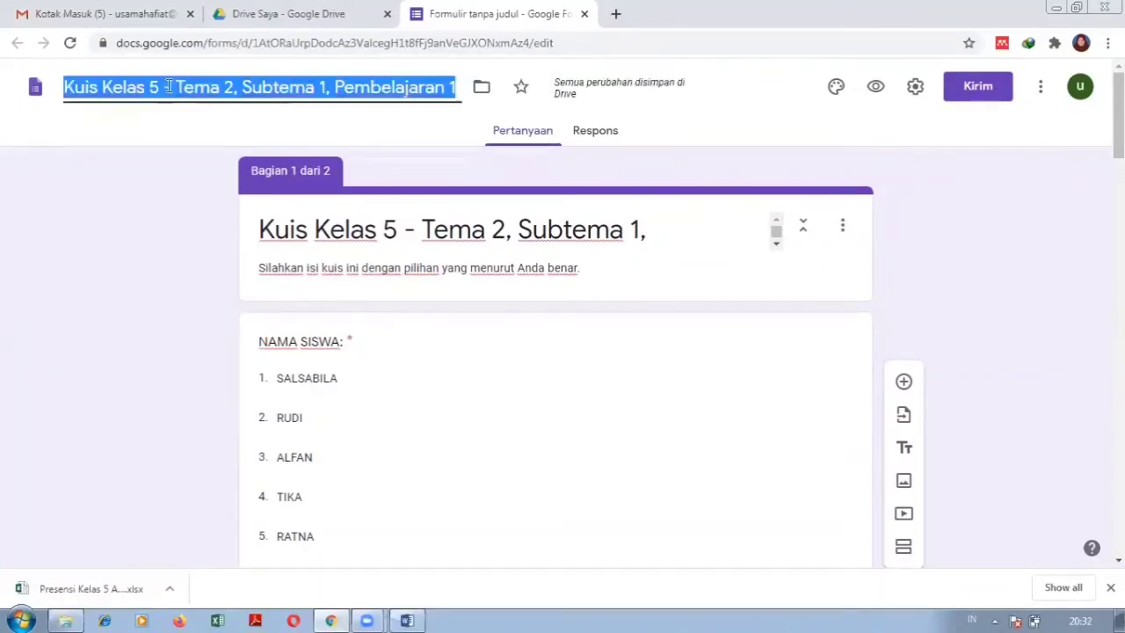
pyautogui.click(103, 307)
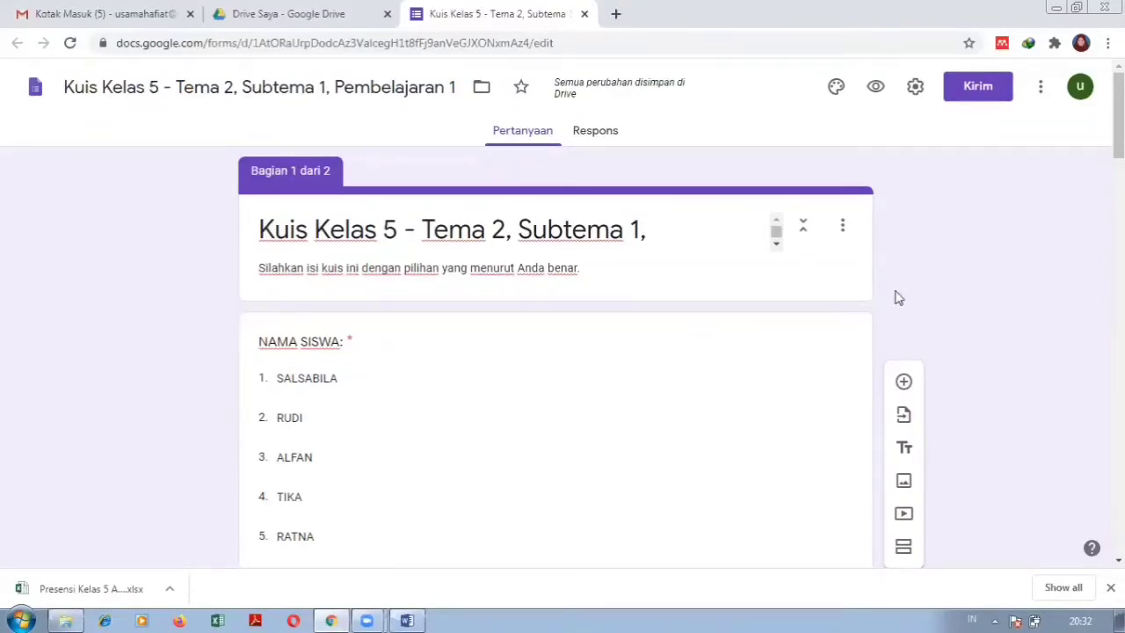
# Turn the form into a quiz, stop respondents from seeing missed questions and correct answers, and save the settings.
pyautogui.click(911, 95)
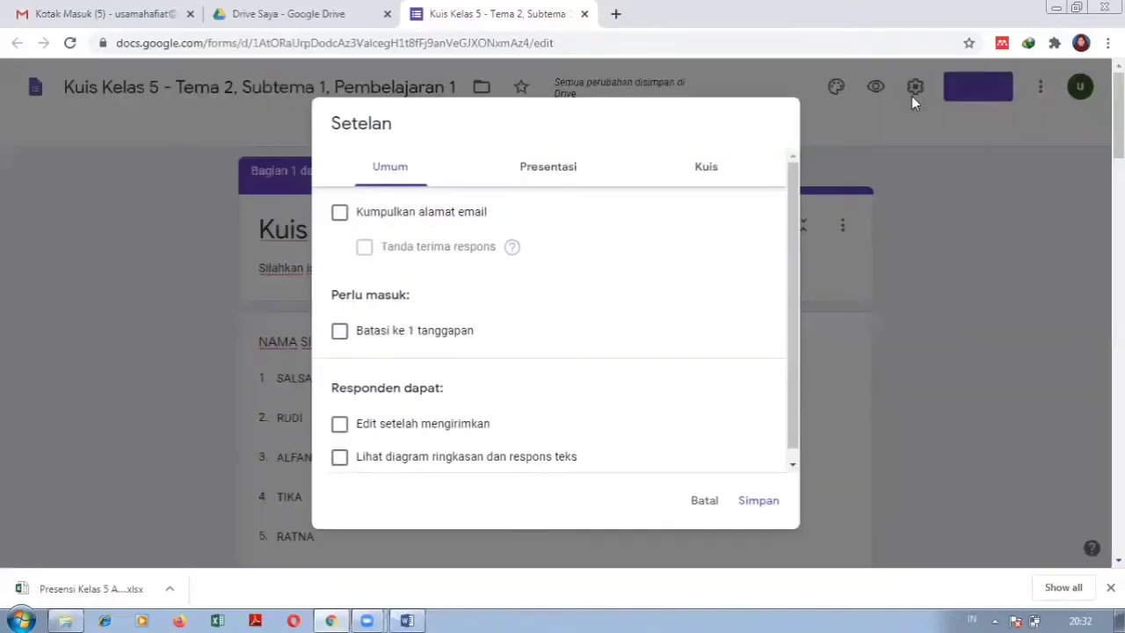
pyautogui.click(708, 173)
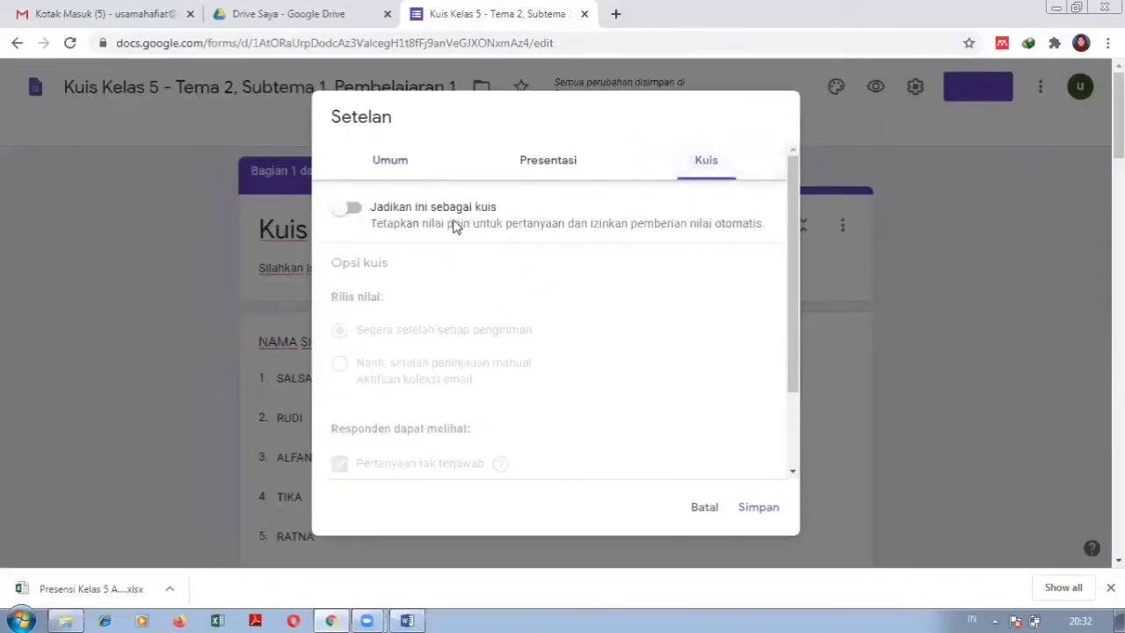
pyautogui.click(350, 216)
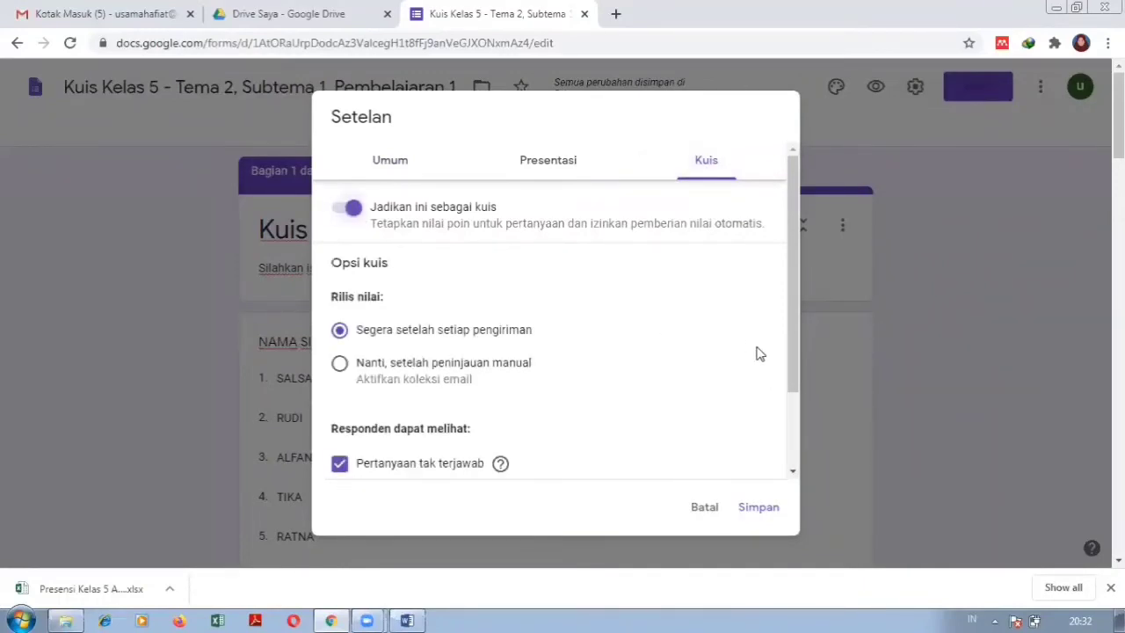
pyautogui.moveTo(797, 325); pyautogui.dragTo(793, 423)
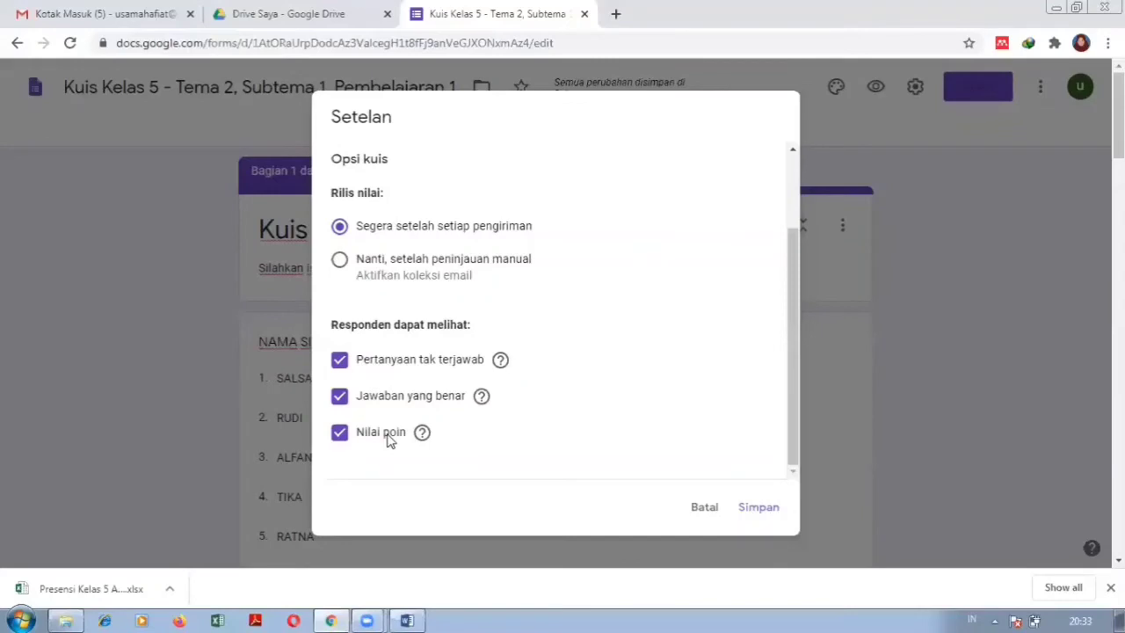
pyautogui.click(392, 365)
pyautogui.click(394, 395)
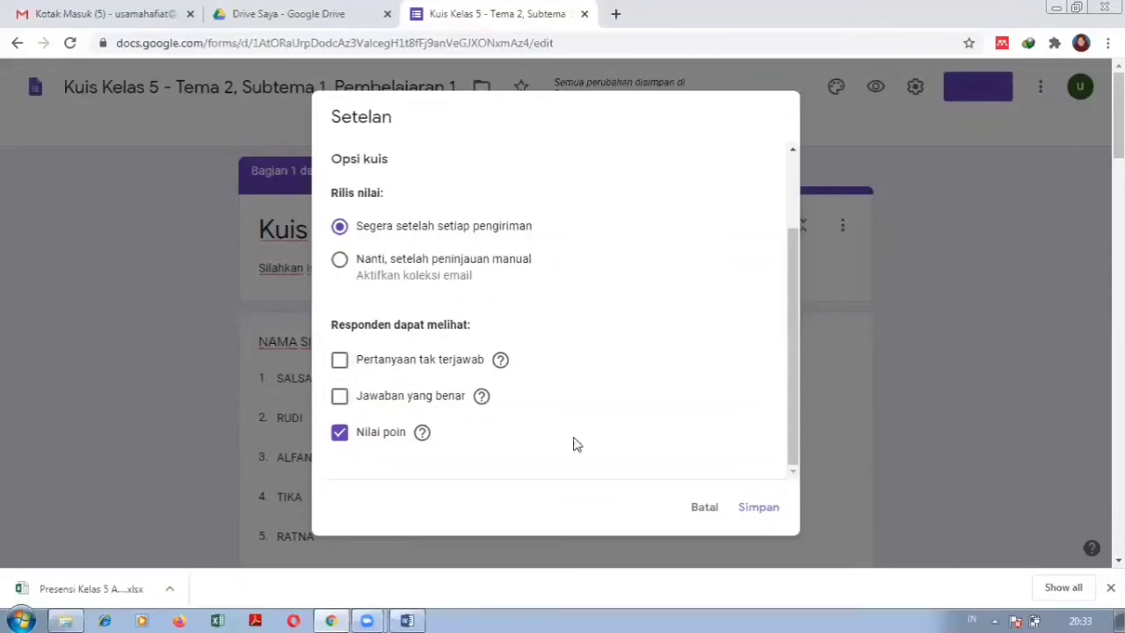
pyautogui.click(761, 507)
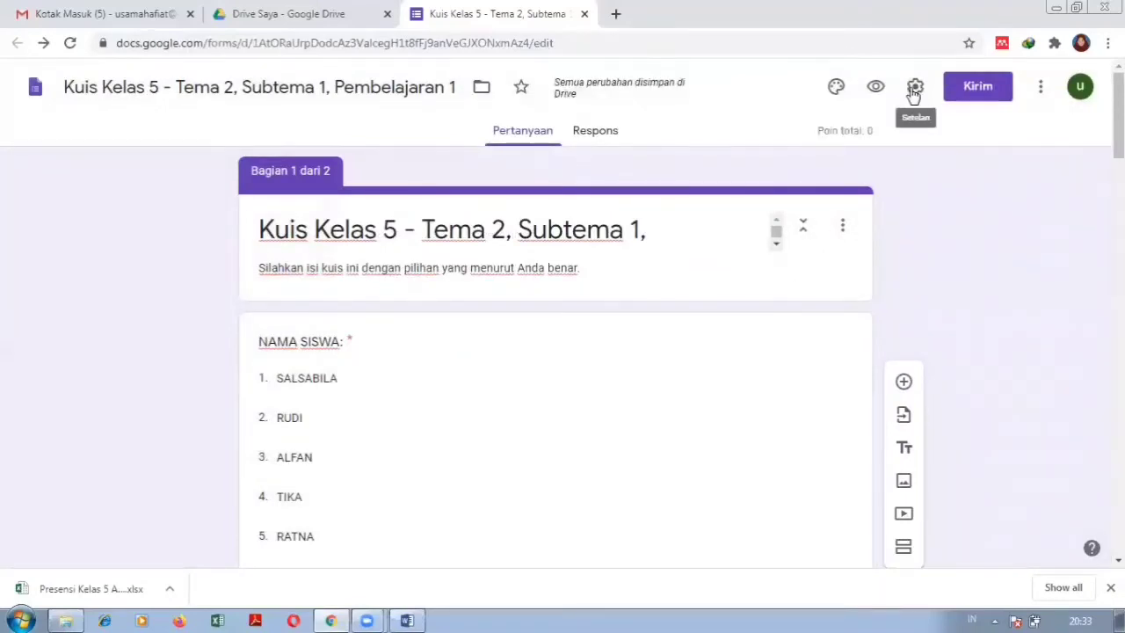
# Enable shuffling of the question order in the form's presentation settings and save.
pyautogui.click(914, 88)
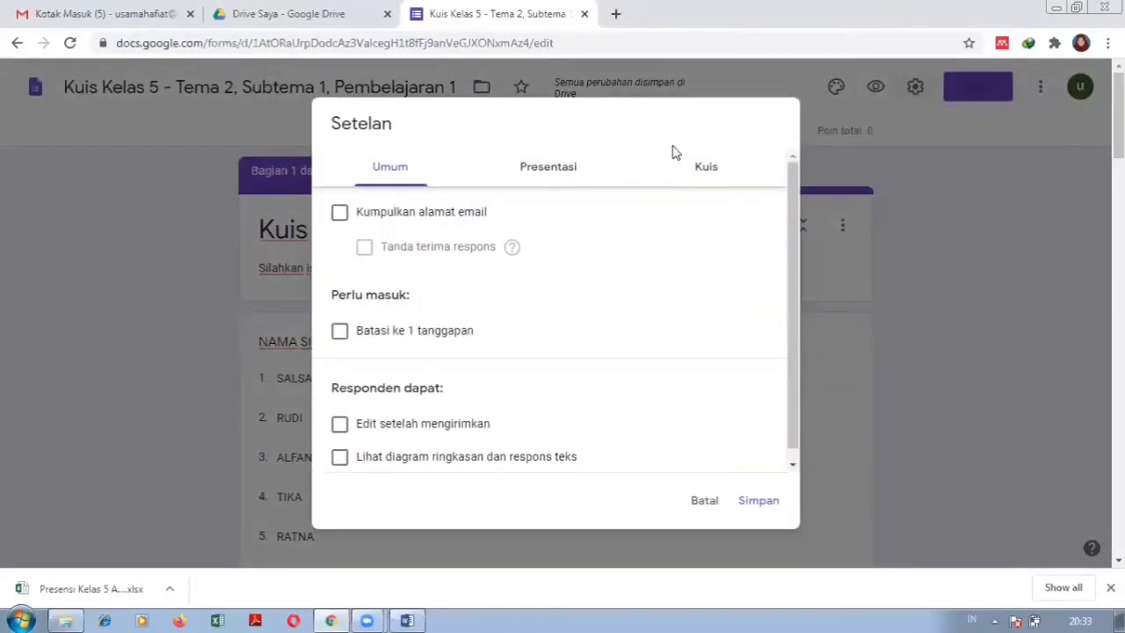
pyautogui.click(532, 169)
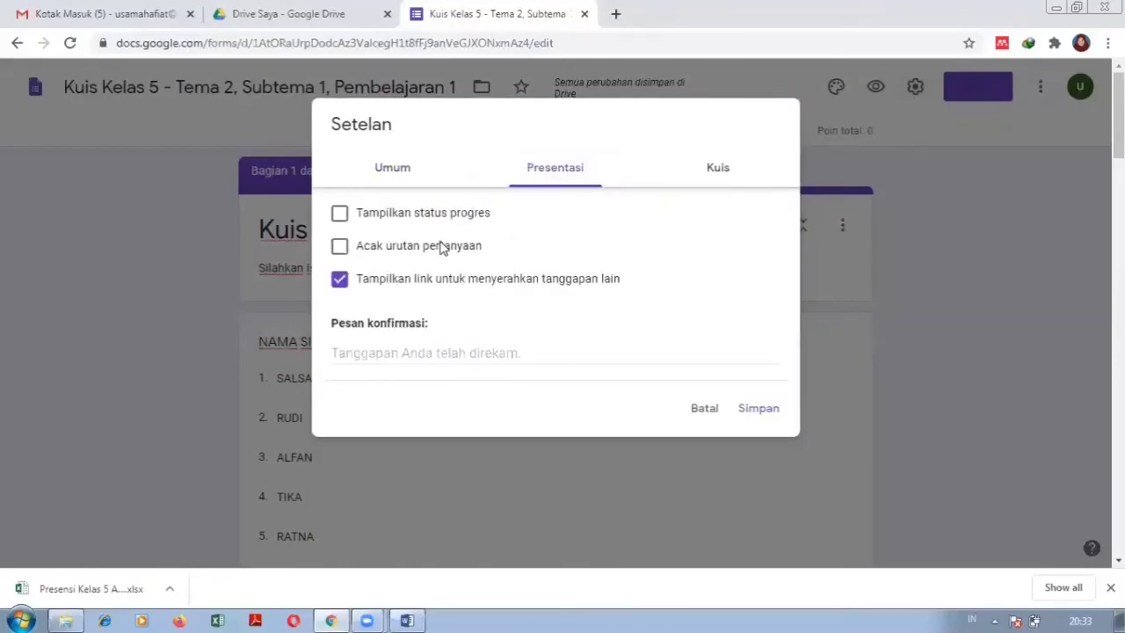
pyautogui.click(338, 249)
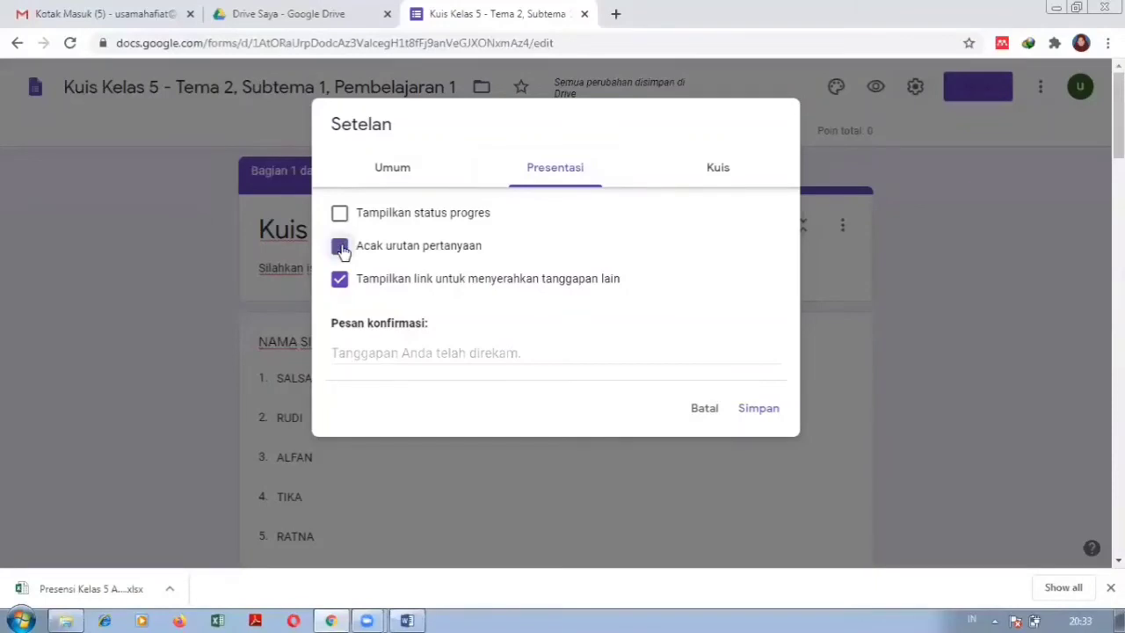
pyautogui.click(758, 411)
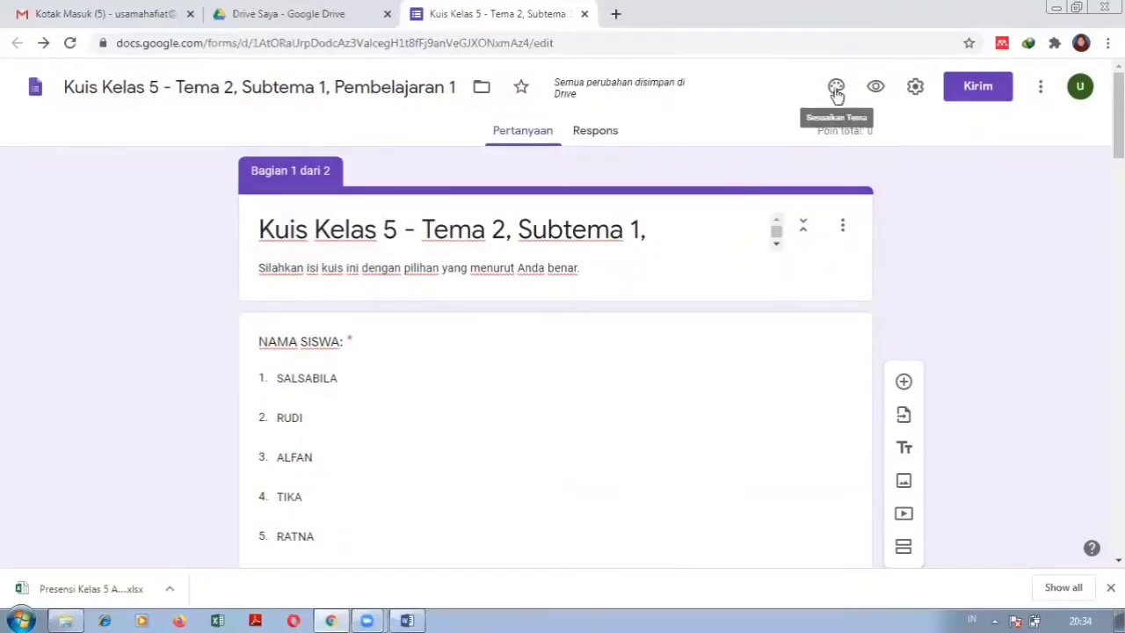
# Insert the colored pencils picture from the "Kantor dan Sekolah" themes as the form's header image.
pyautogui.click(835, 92)
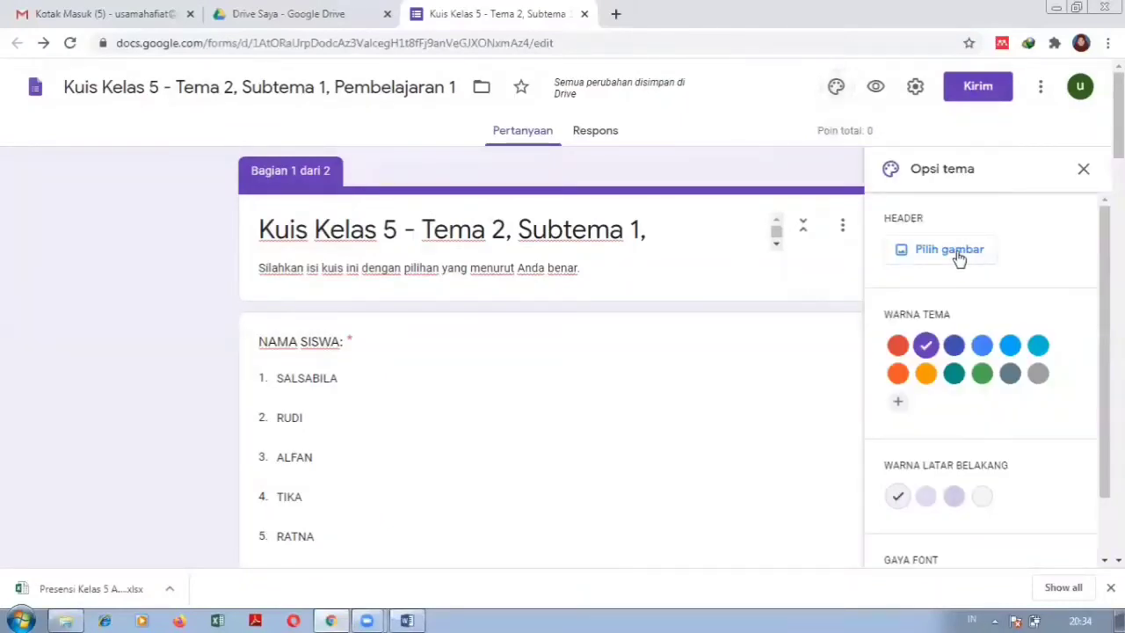
pyautogui.click(956, 253)
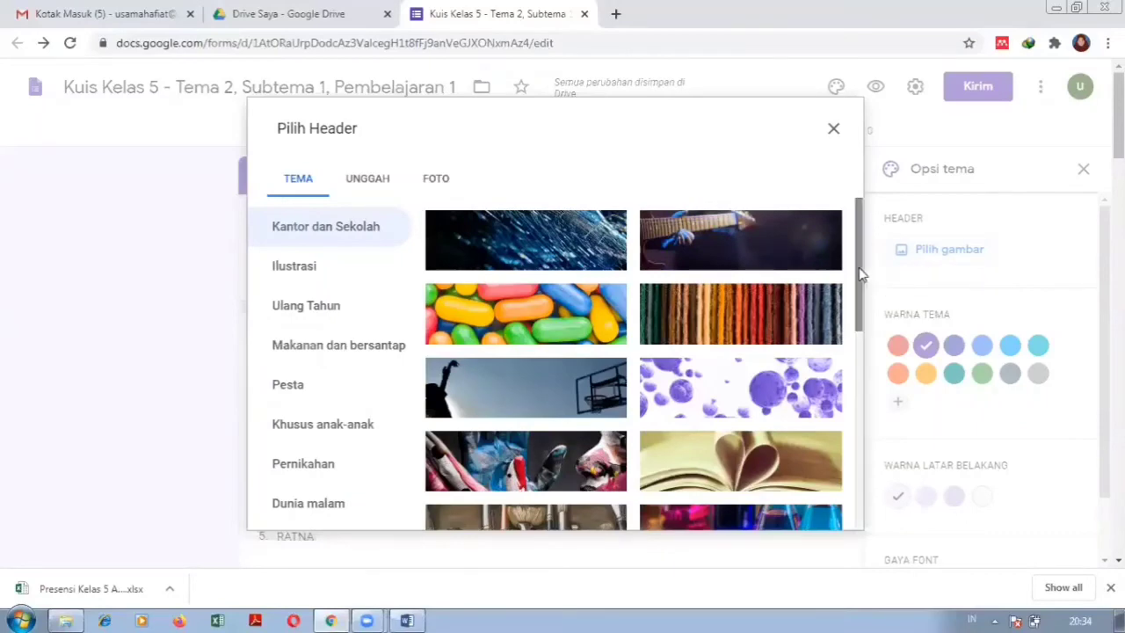
pyautogui.moveTo(861, 276); pyautogui.dragTo(859, 380)
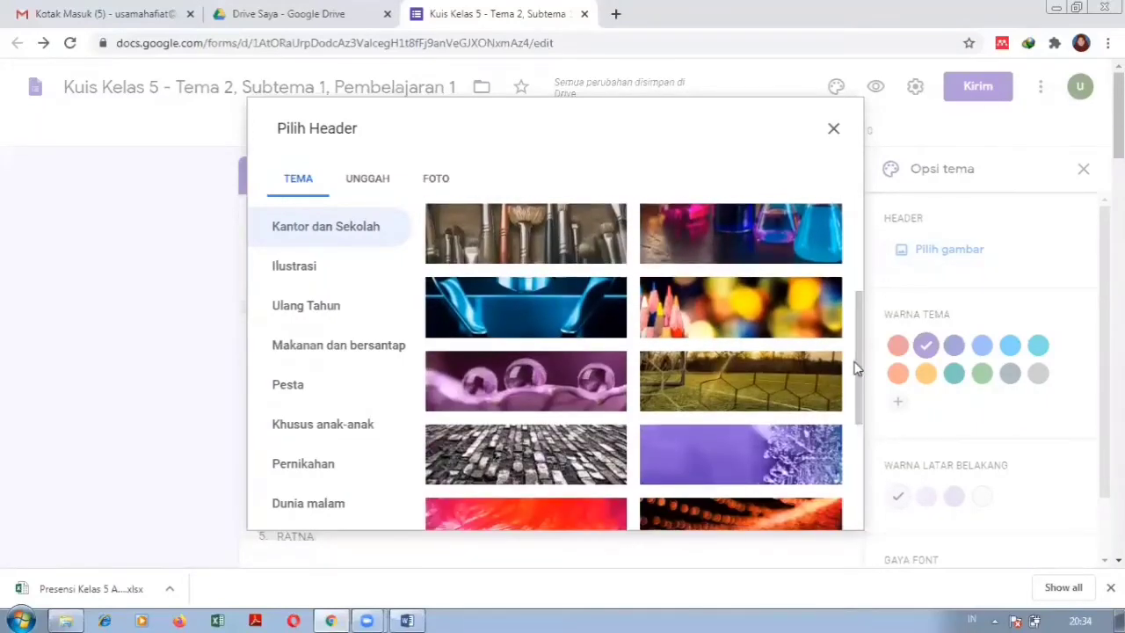
pyautogui.click(784, 322)
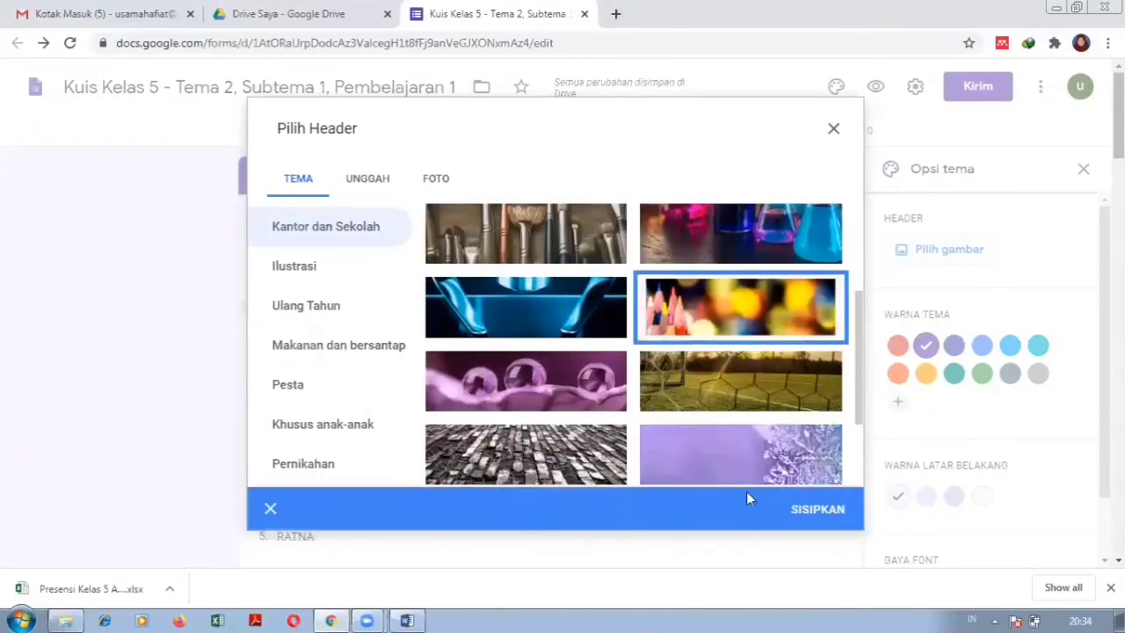
pyautogui.click(808, 505)
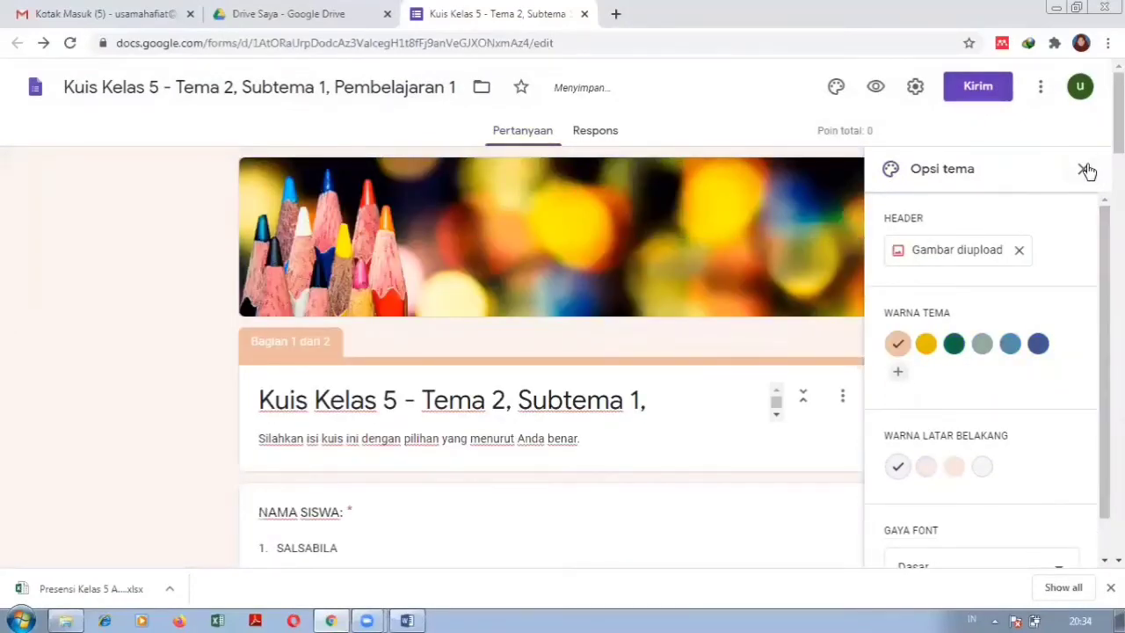
# Close the theme options and copy the form's shortened share link.
pyautogui.click(1084, 169)
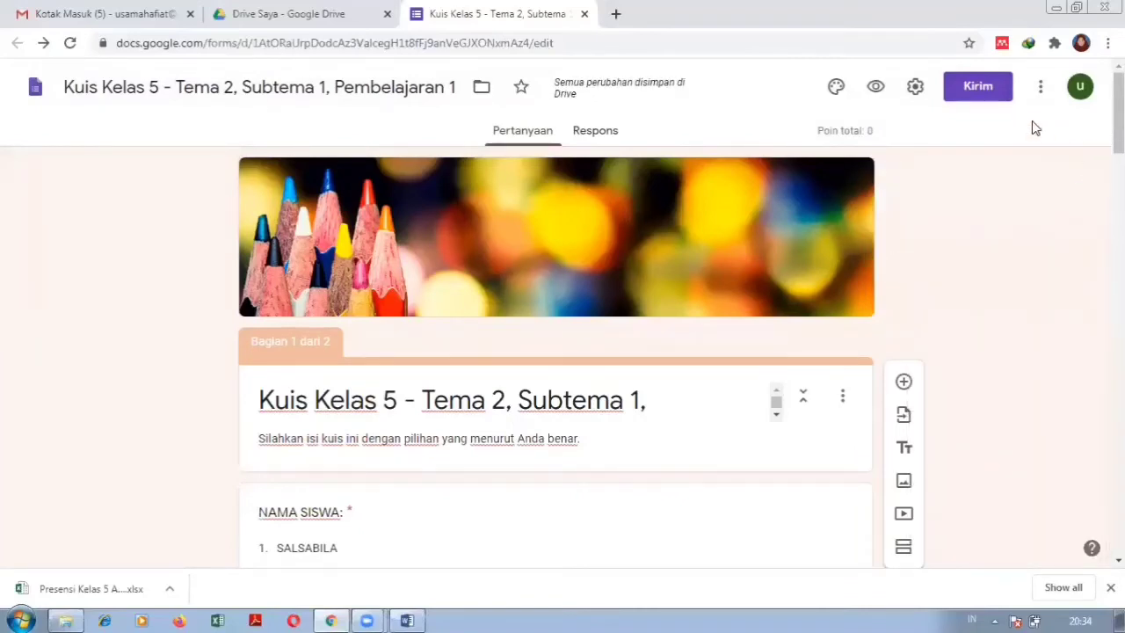
pyautogui.click(971, 92)
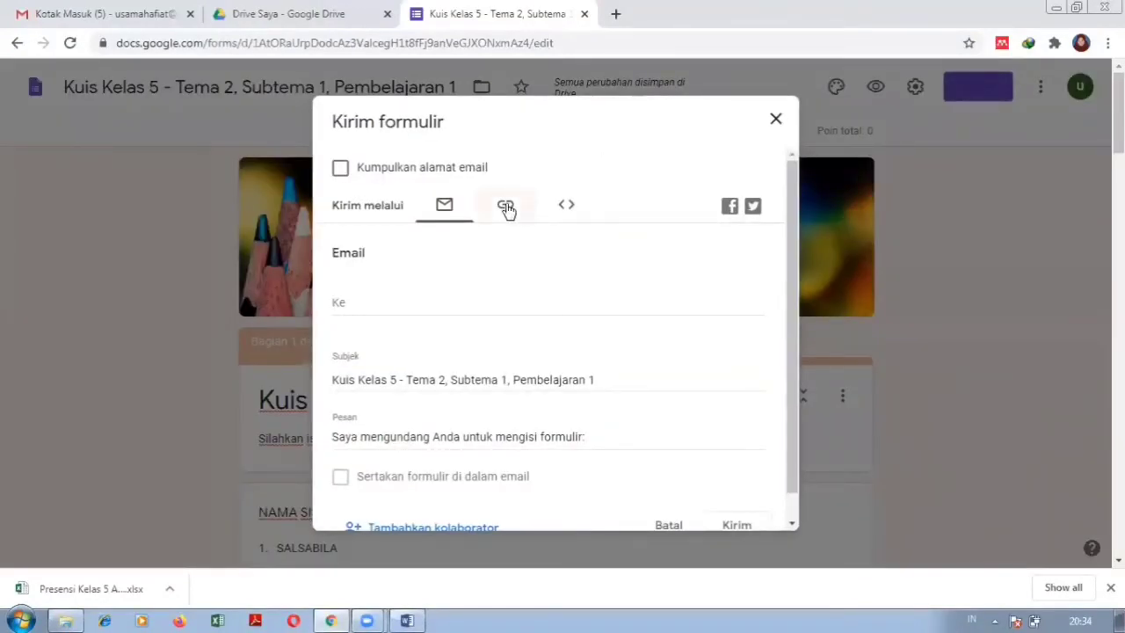
pyautogui.click(505, 205)
pyautogui.click(395, 316)
pyautogui.hotkey('ctrl', 'c')
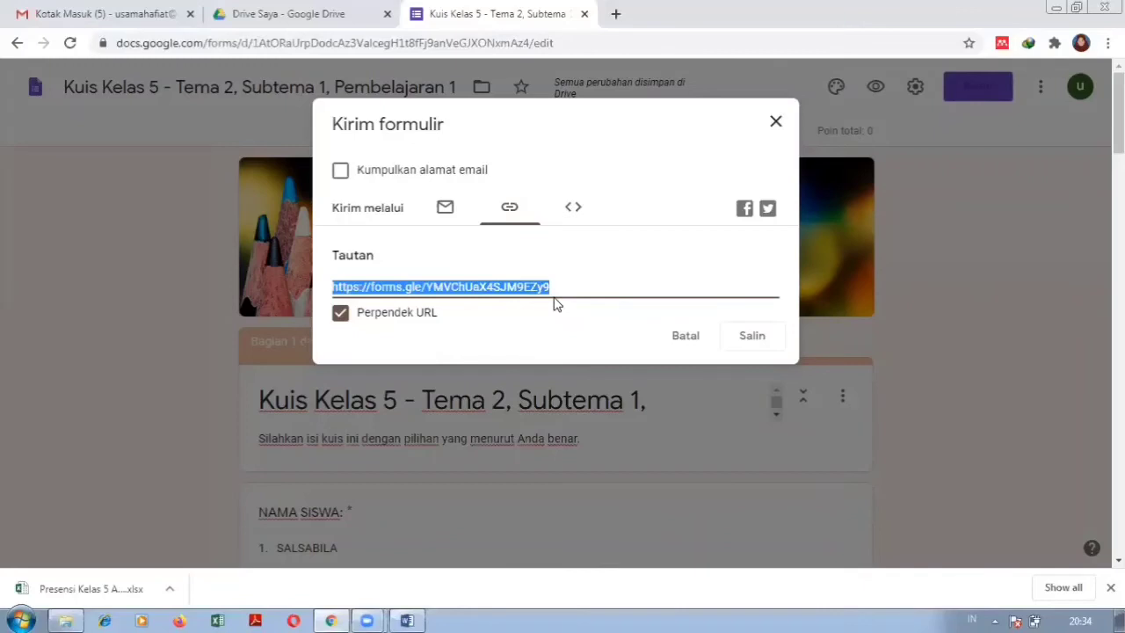
# Open the copied form link in a new browser tab and look over the first section as a respondent.
pyautogui.click(615, 13)
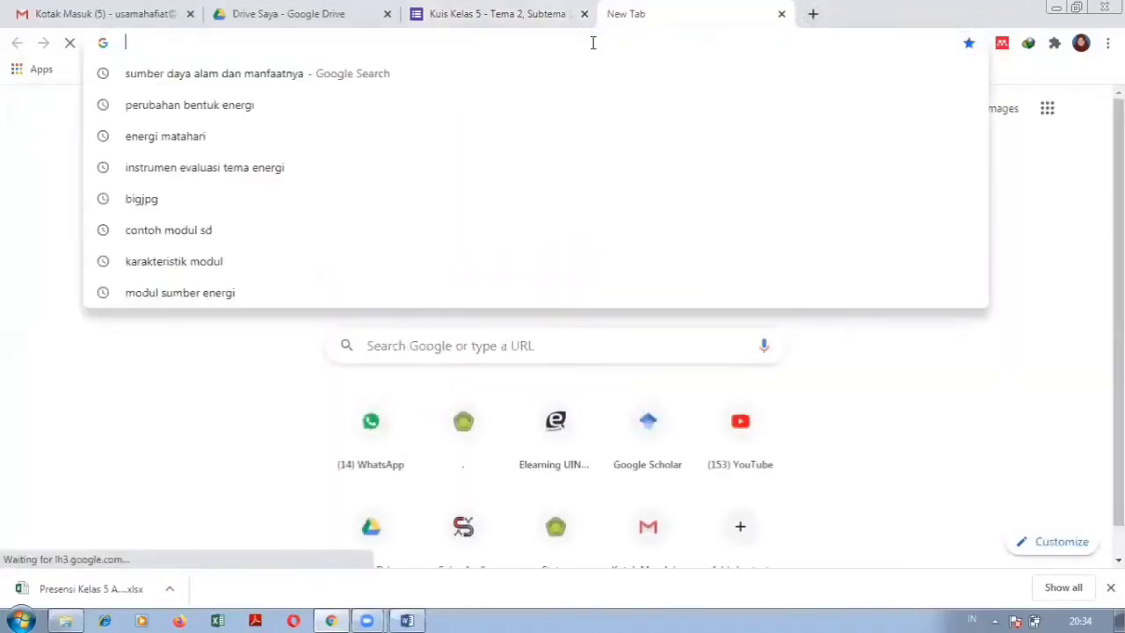
pyautogui.hotkey('ctrl', 'v')
pyautogui.press('Return')
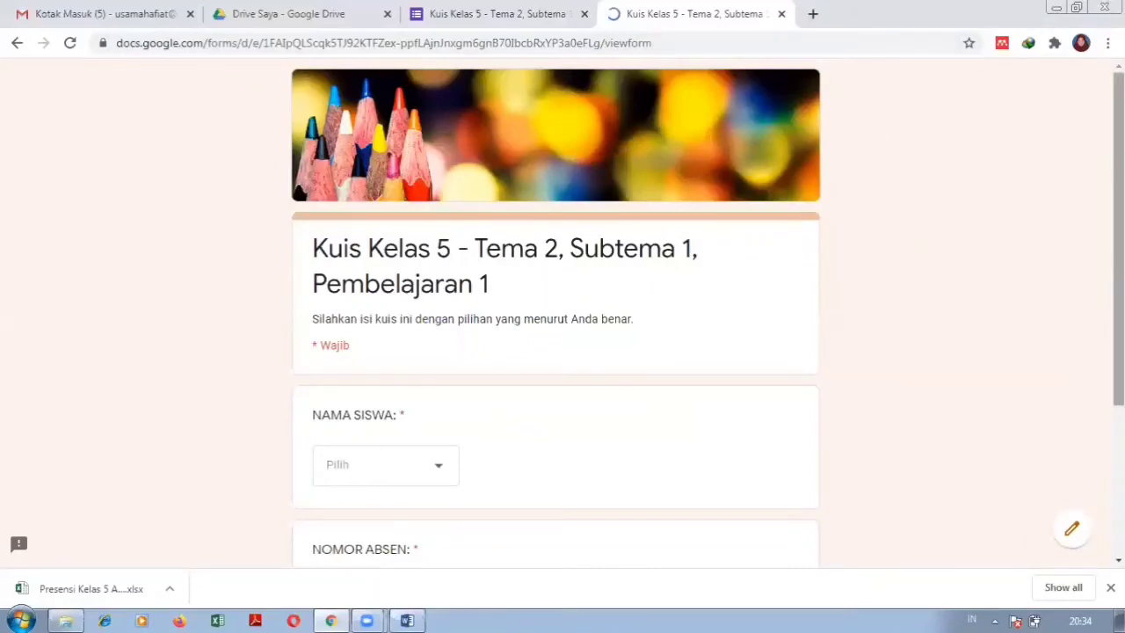
pyautogui.scroll(-3, 555, 351)
pyautogui.scroll(3, 555, 352)
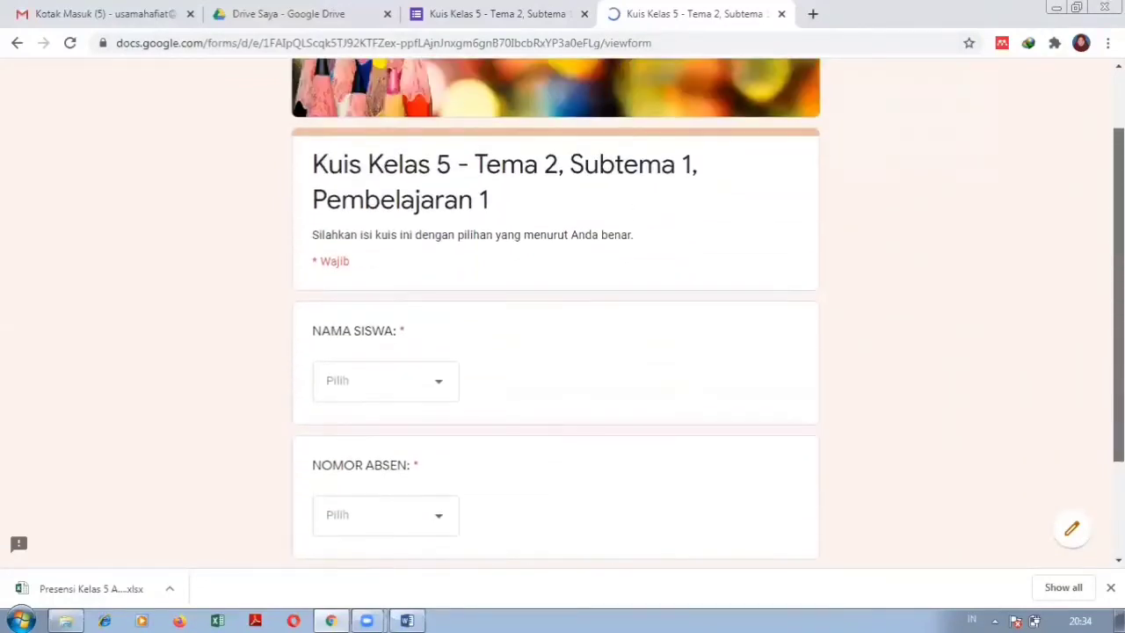
pyautogui.scroll(-3, 555, 352)
pyautogui.scroll(3, 555, 352)
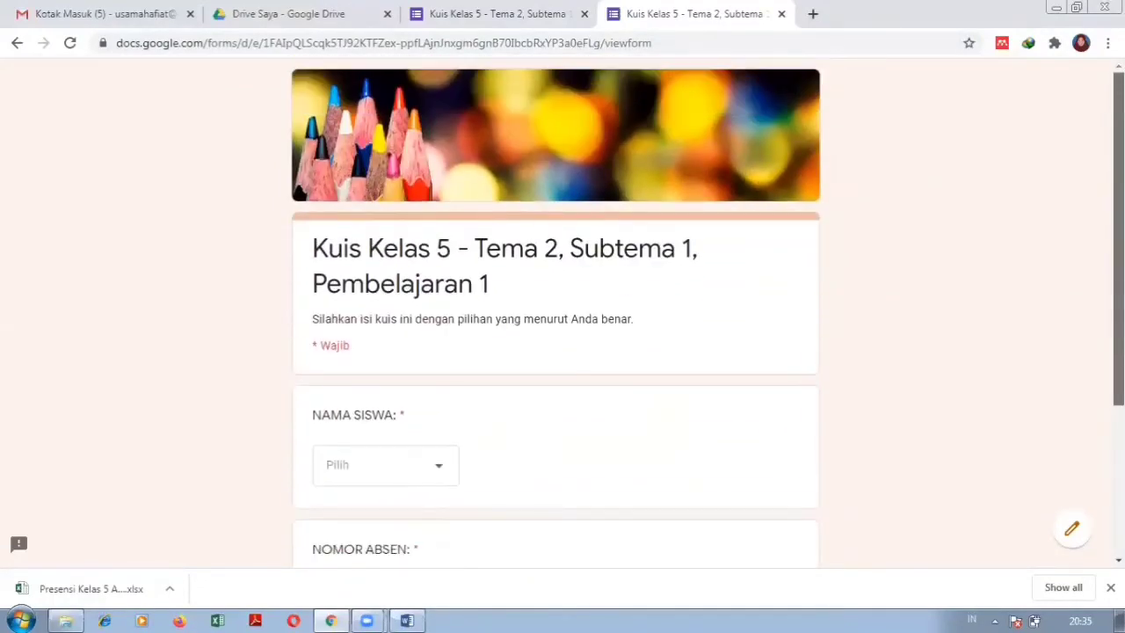
pyautogui.scroll(-3, 555, 351)
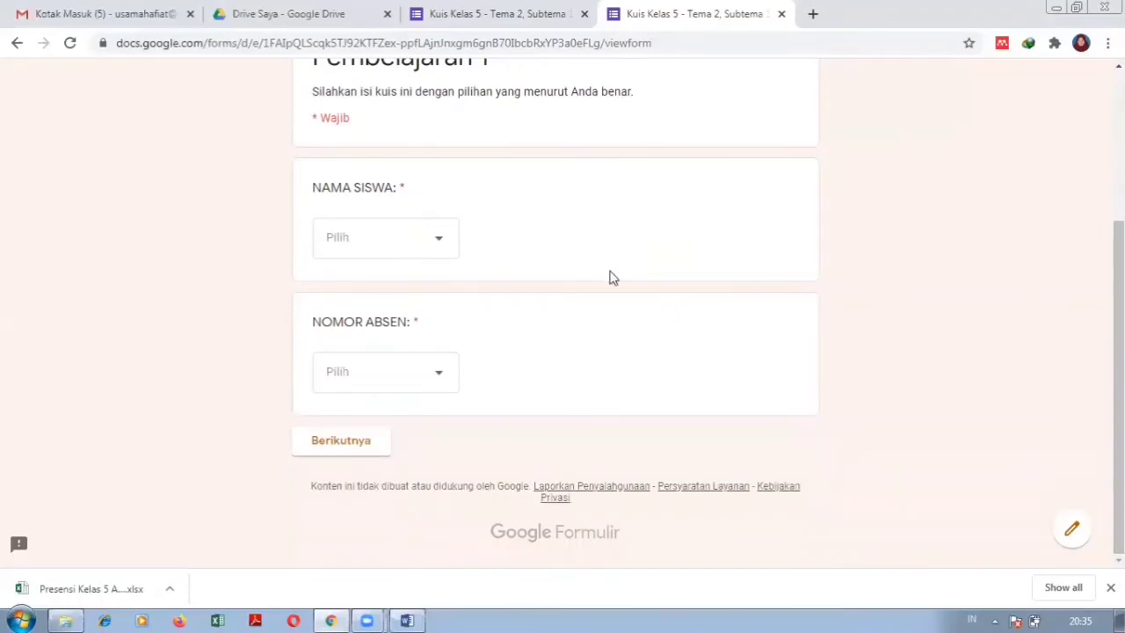
# Choose the first listed student's name and attendance number 2, and continue to the quiz questions.
pyautogui.click(393, 240)
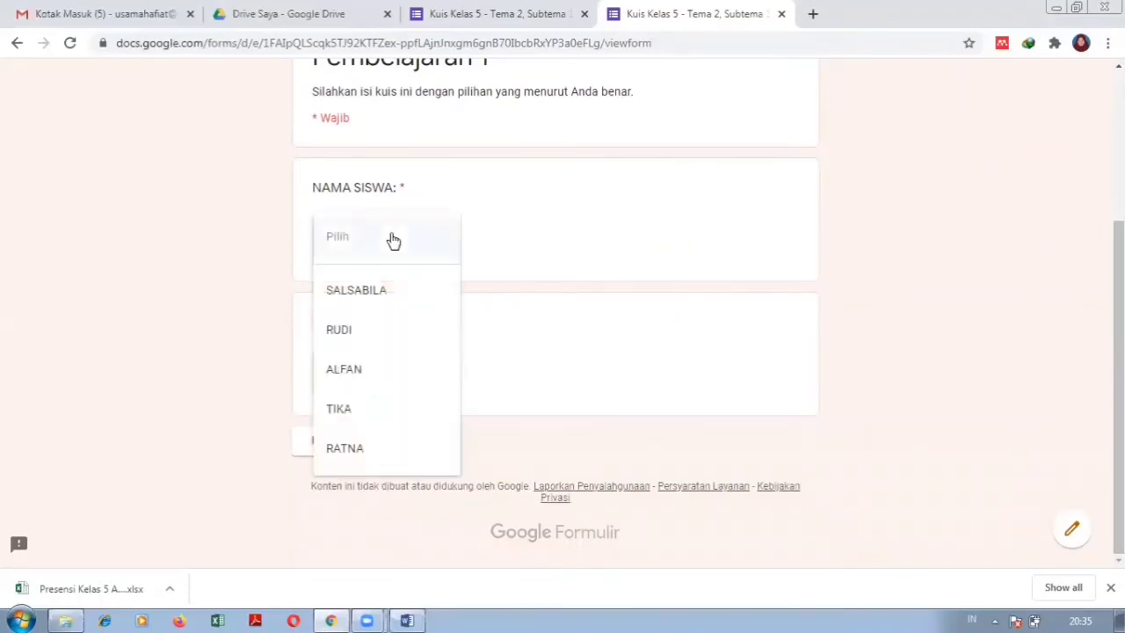
pyautogui.click(378, 307)
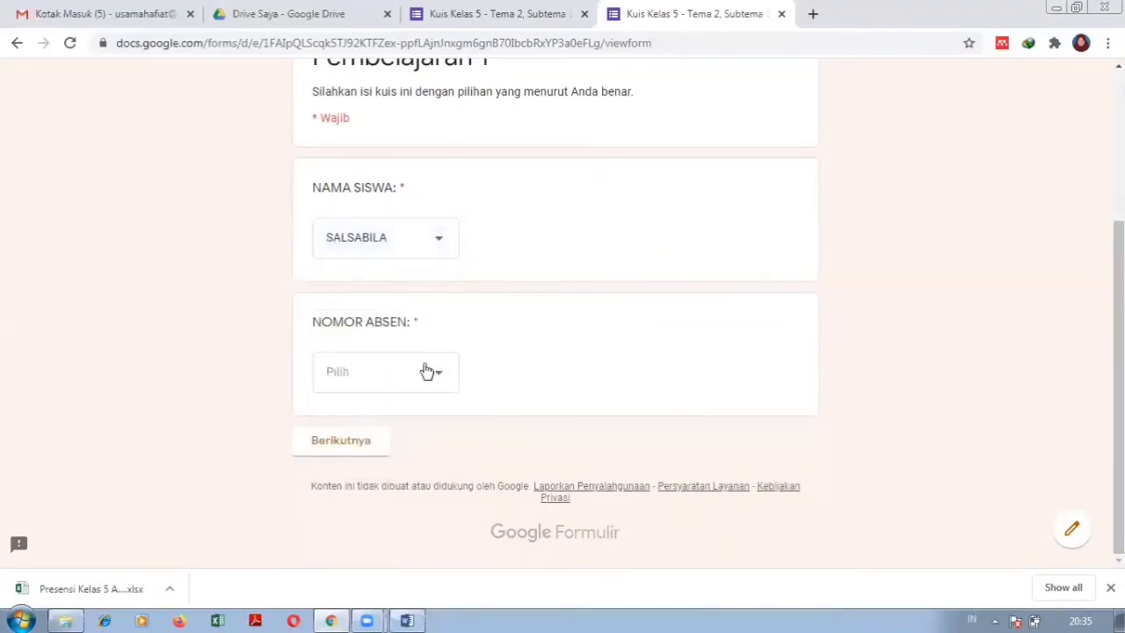
pyautogui.click(391, 380)
pyautogui.click(335, 403)
pyautogui.moveTo(1119, 349)
pyautogui.mouseDown()
pyautogui.moveTo(1120, 202)
pyautogui.moveTo(1120, 349)
pyautogui.mouseUp()
pyautogui.click(346, 452)
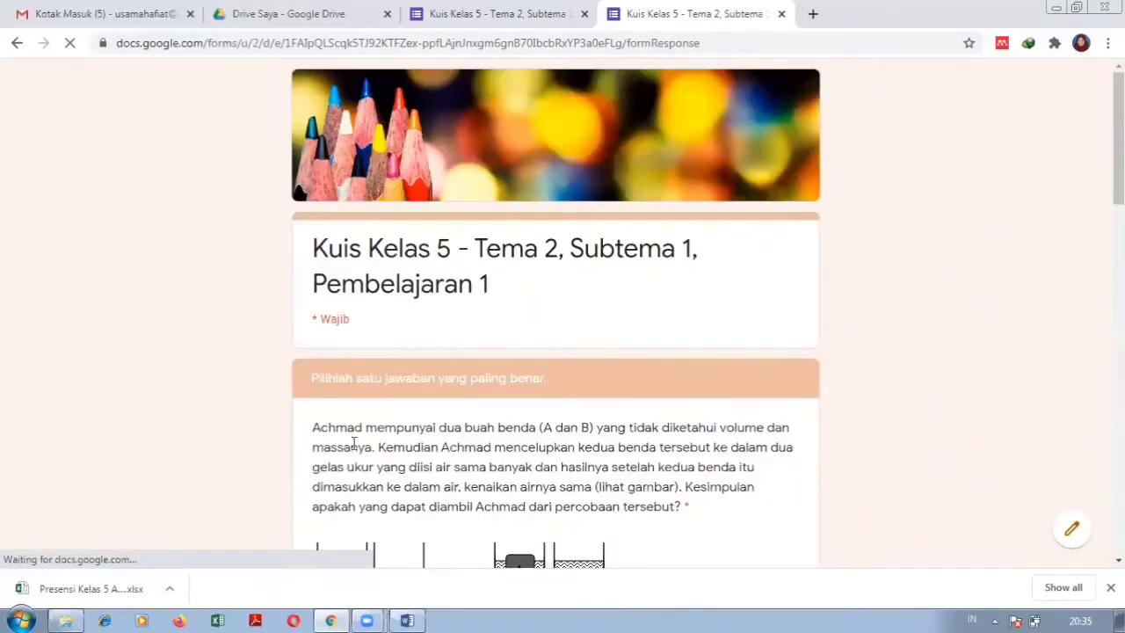
# Answer the marble question with "A. Kedua kelereng bergerak ke arah yang berbeda" and the toy car question with "B. Mobil mainan bergerak dipercepat".
pyautogui.scroll(-3, 556, 352)
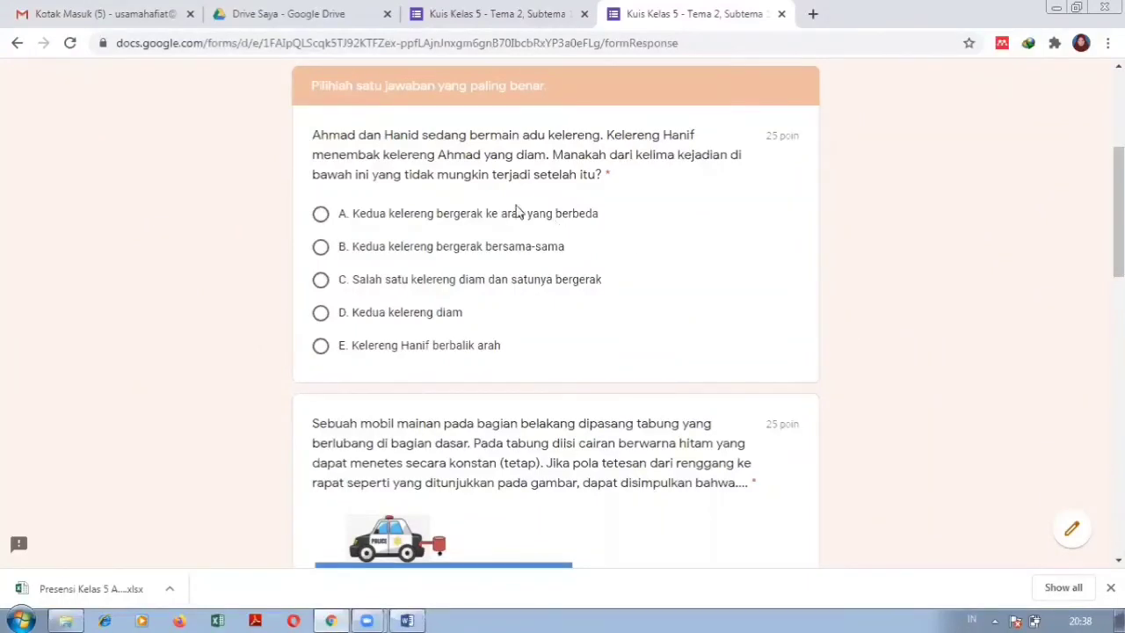
pyautogui.click(475, 219)
pyautogui.scroll(-2, 1116, 210)
pyautogui.scroll(-1, 1089, 281)
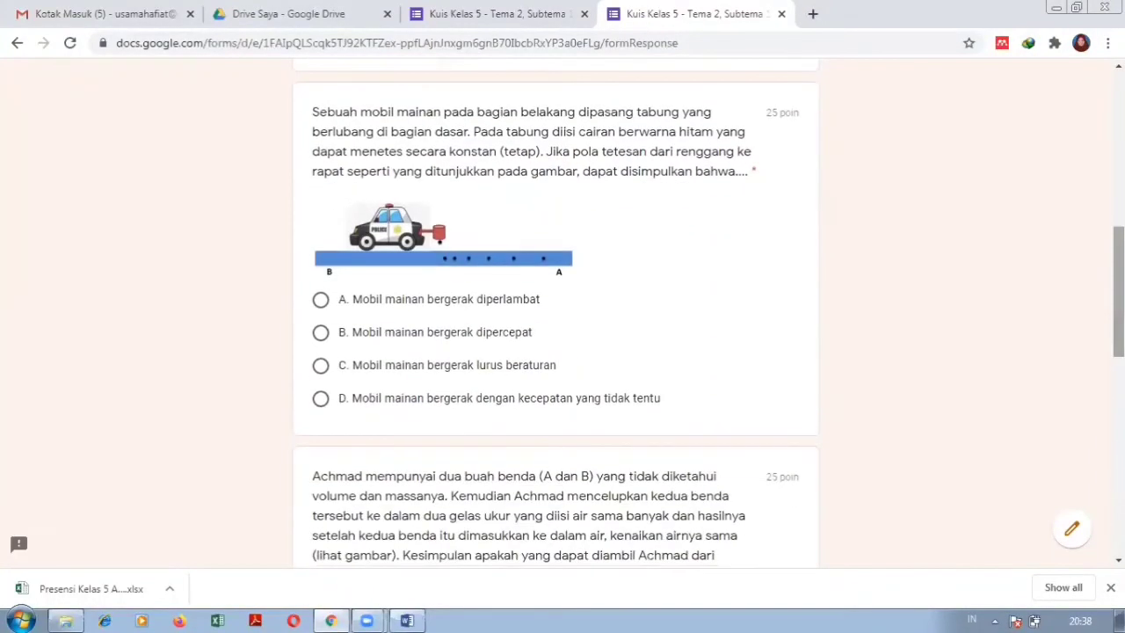
pyautogui.click(482, 339)
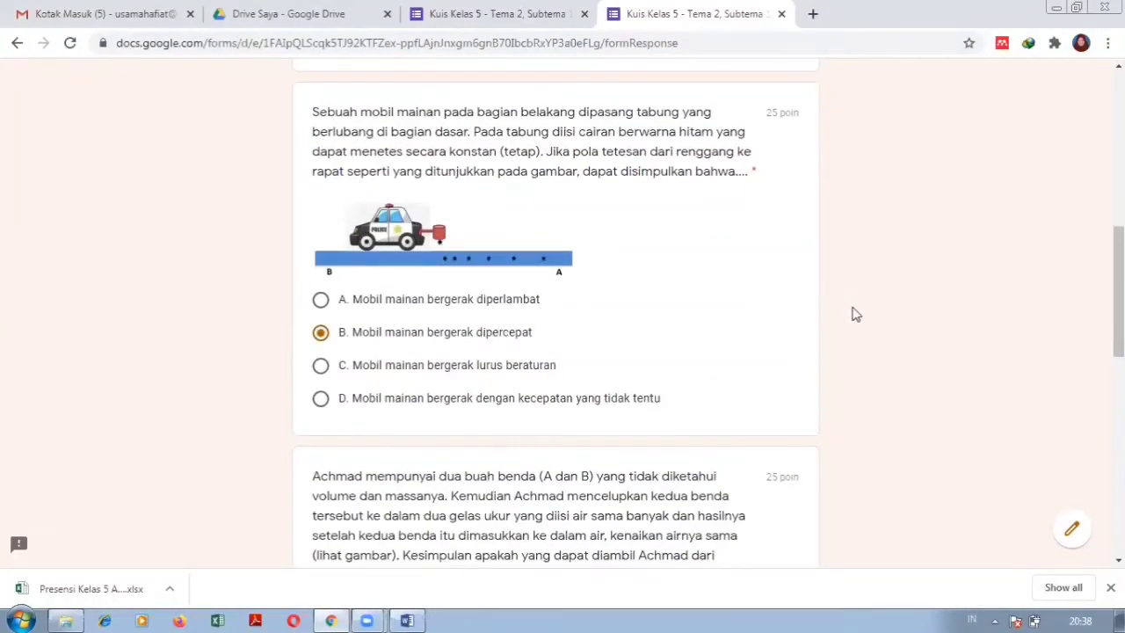
# Answer "C. Massa benda A dan B sama" for the measuring-glass question and "A. Karena bola berputar" for the football question, and submit the quiz.
pyautogui.scroll(-5, 1118, 290)
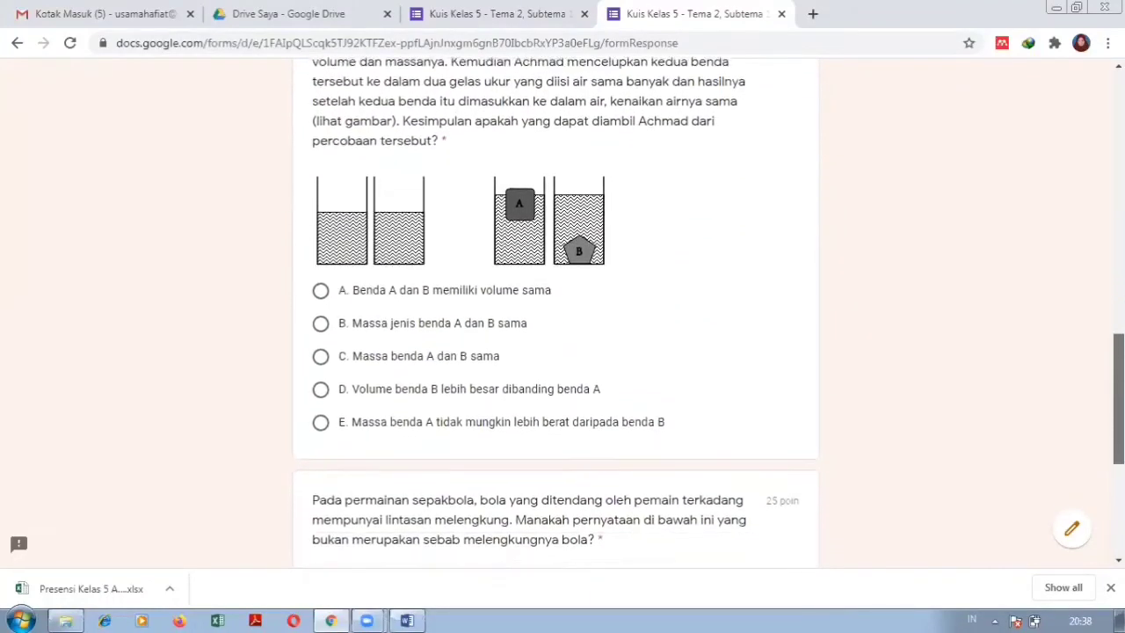
pyautogui.click(433, 356)
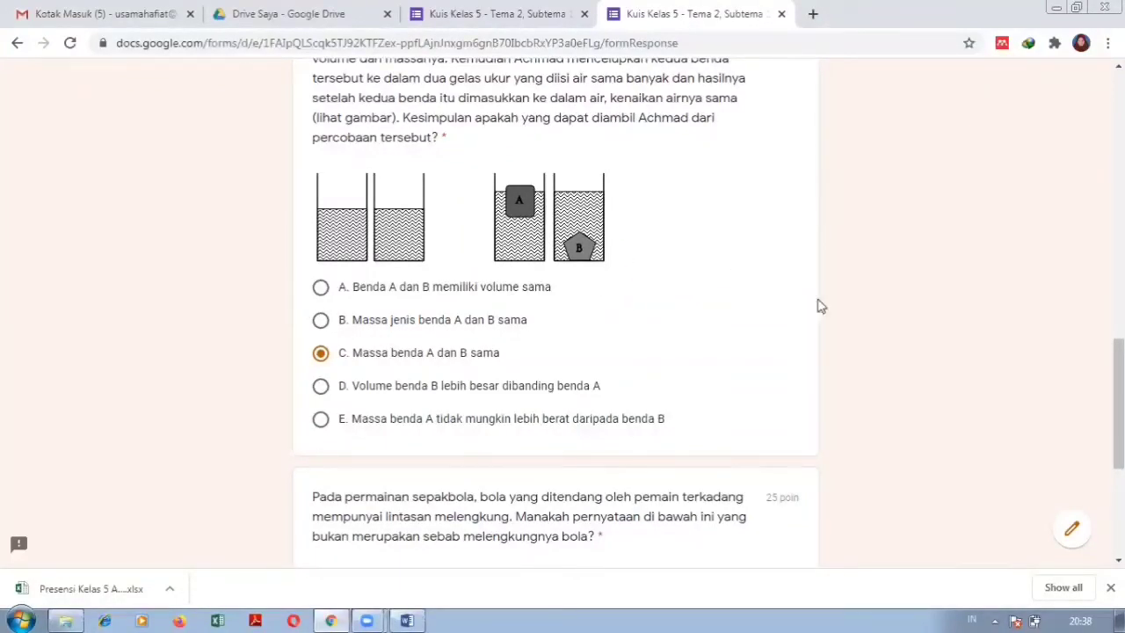
pyautogui.scroll(-3, 1118, 404)
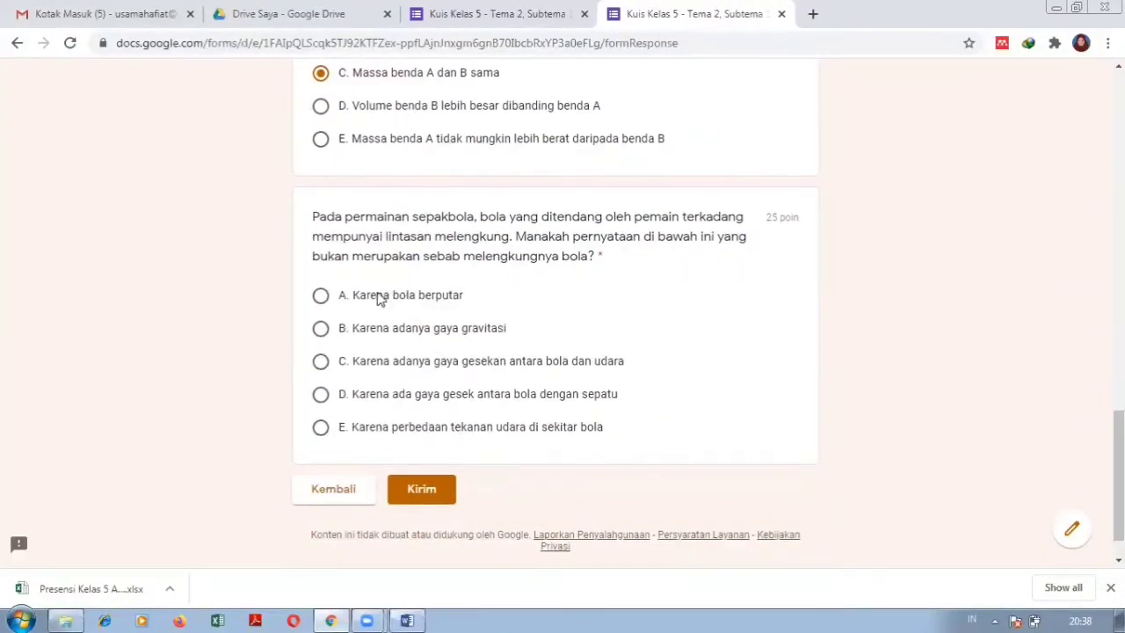
pyautogui.click(378, 297)
pyautogui.moveTo(1118, 476); pyautogui.dragTo(1118, 428)
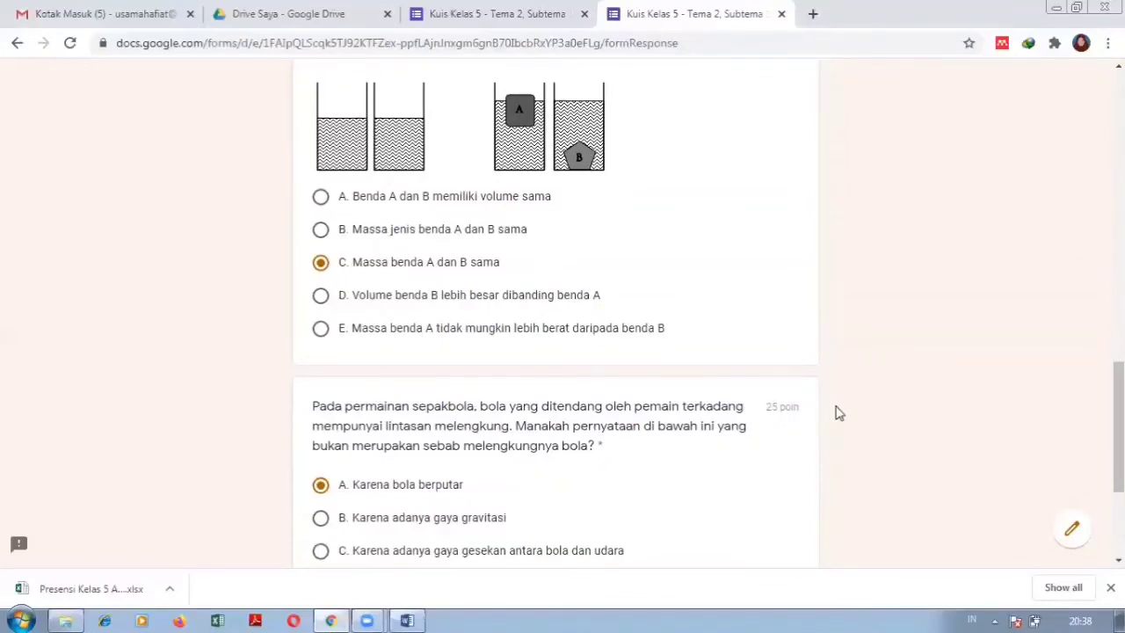
pyautogui.moveTo(1119, 395); pyautogui.dragTo(1118, 457)
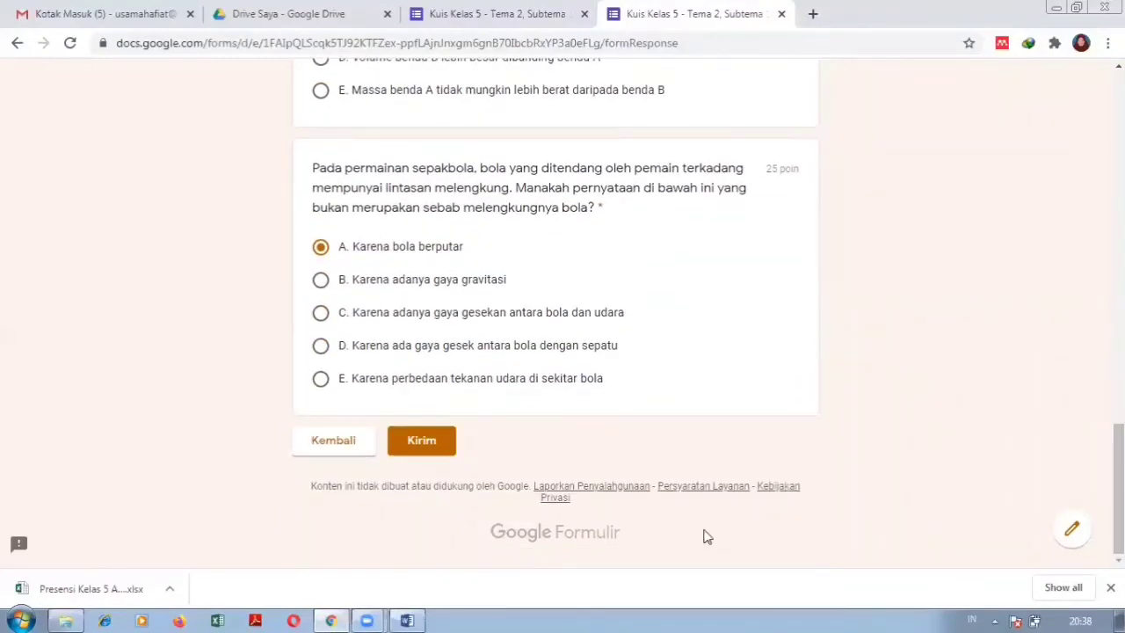
pyautogui.click(425, 450)
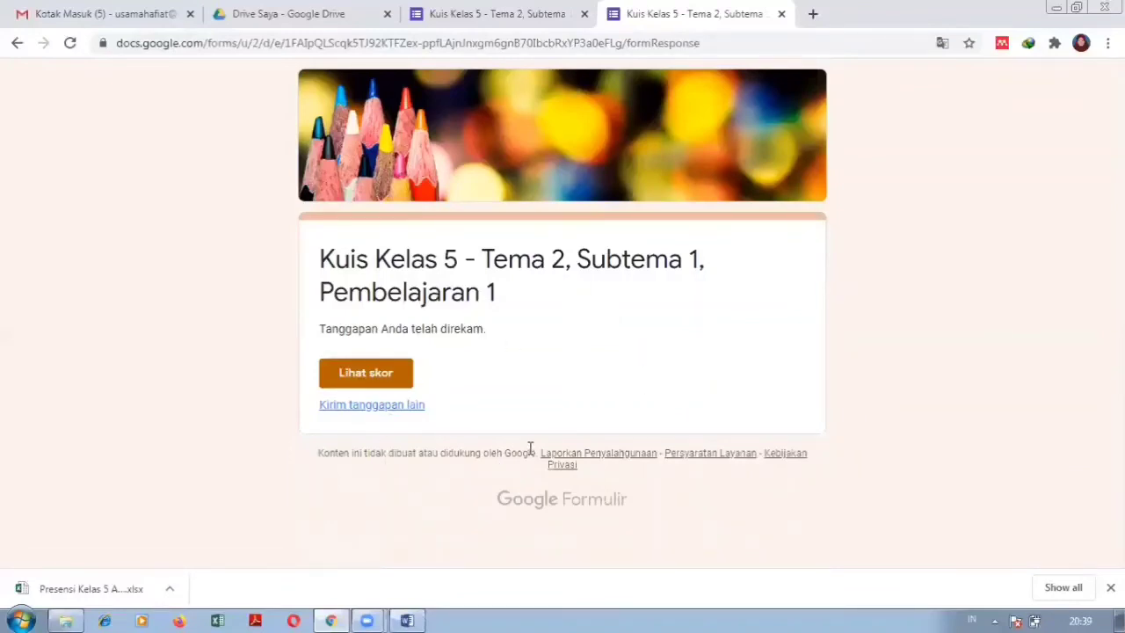
# View the submitted quiz's score and review the points given for each question.
pyautogui.click(379, 374)
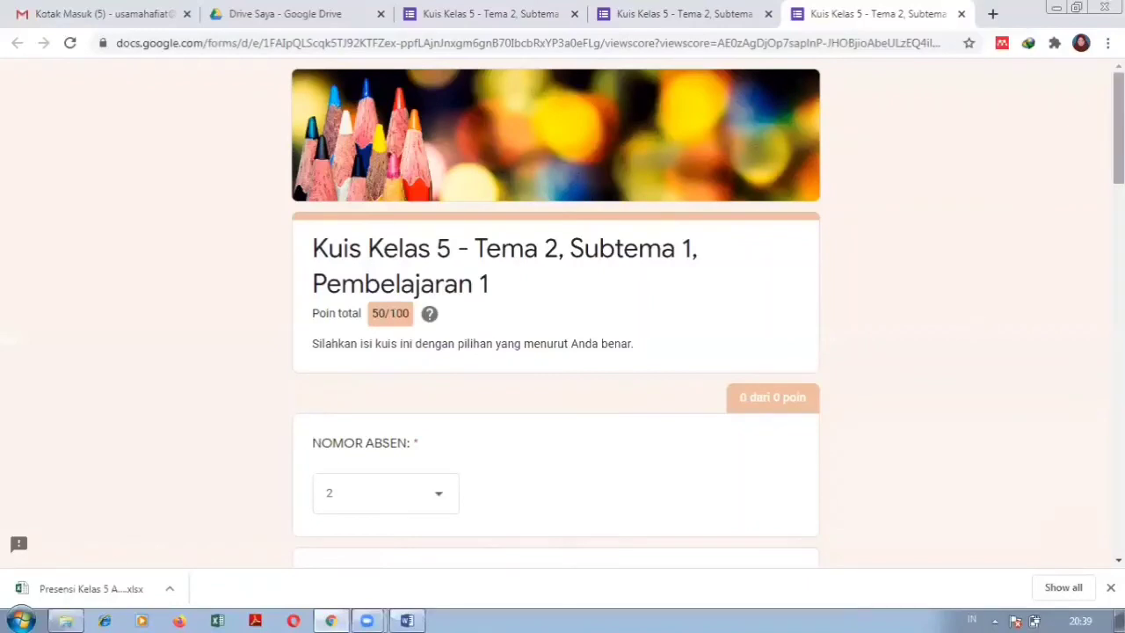
pyautogui.scroll(-7, 555, 316)
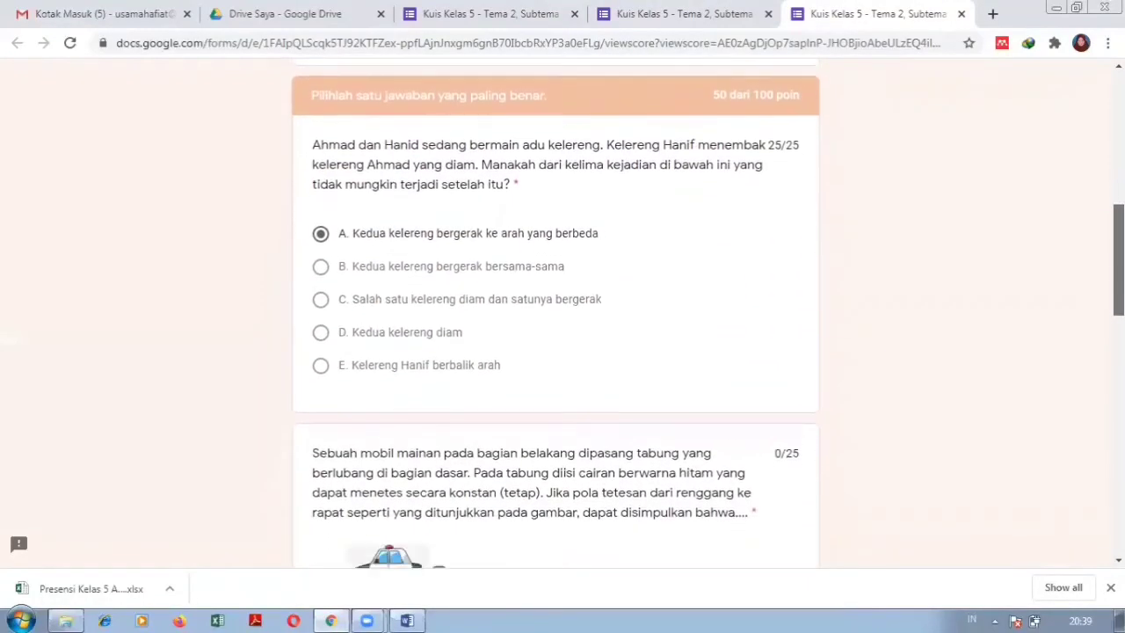
pyautogui.scroll(-5, 555, 316)
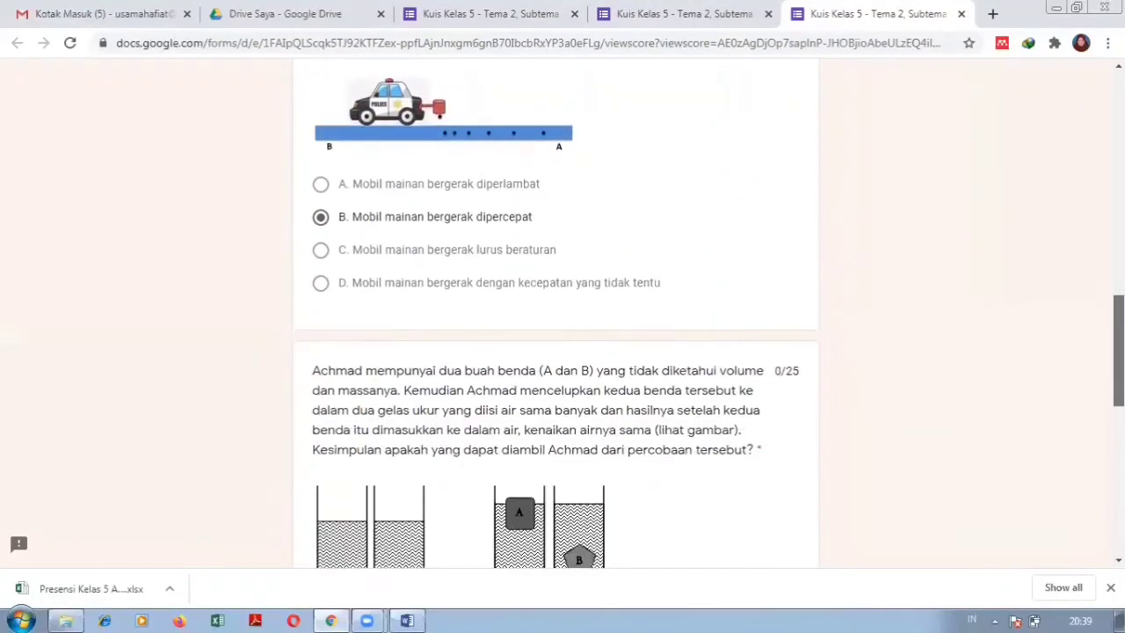
pyautogui.scroll(-6, 555, 317)
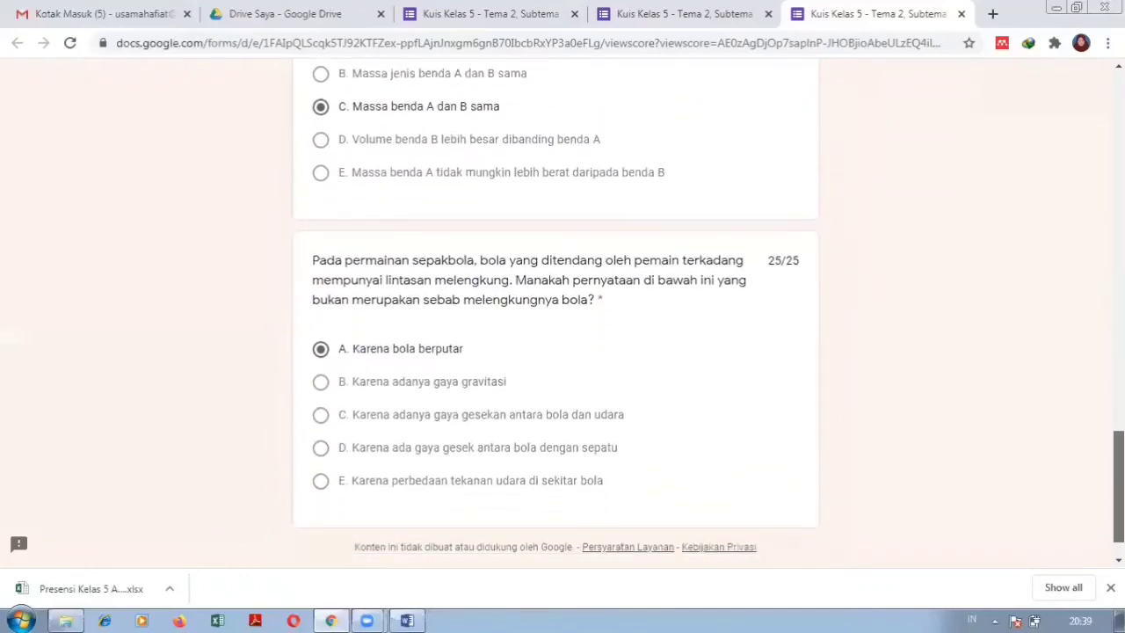
pyautogui.scroll(18, 555, 316)
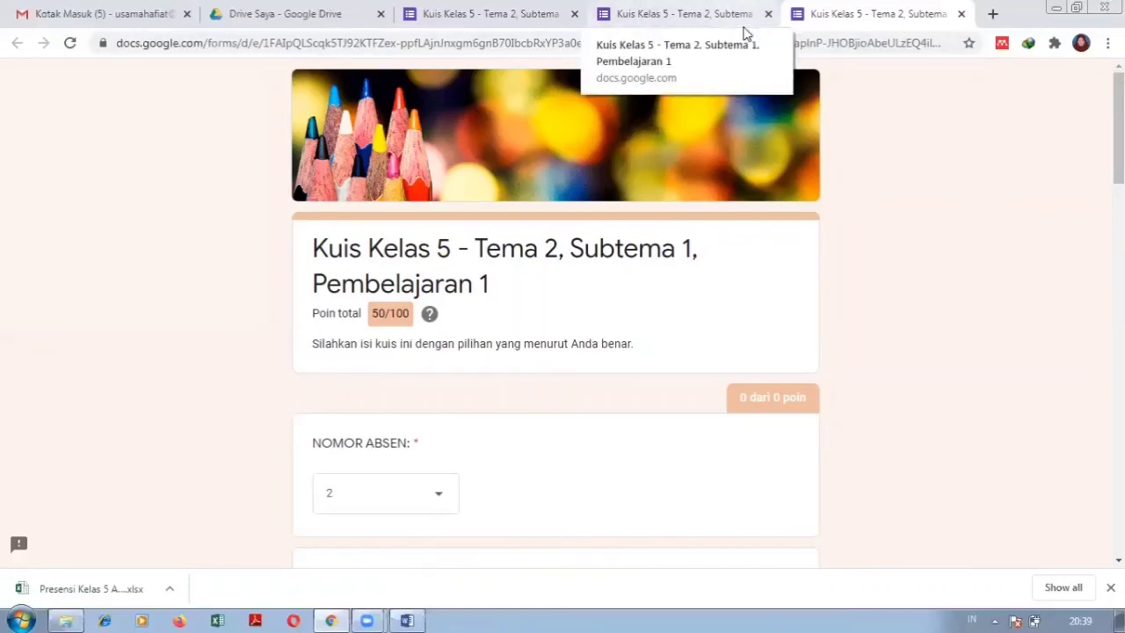
# Open the form "Kuis Kelas 5 - Tema 2, Subtema 1, Pembelajaran 1" from Google Drive and show its response summary.
pyautogui.click(688, 27)
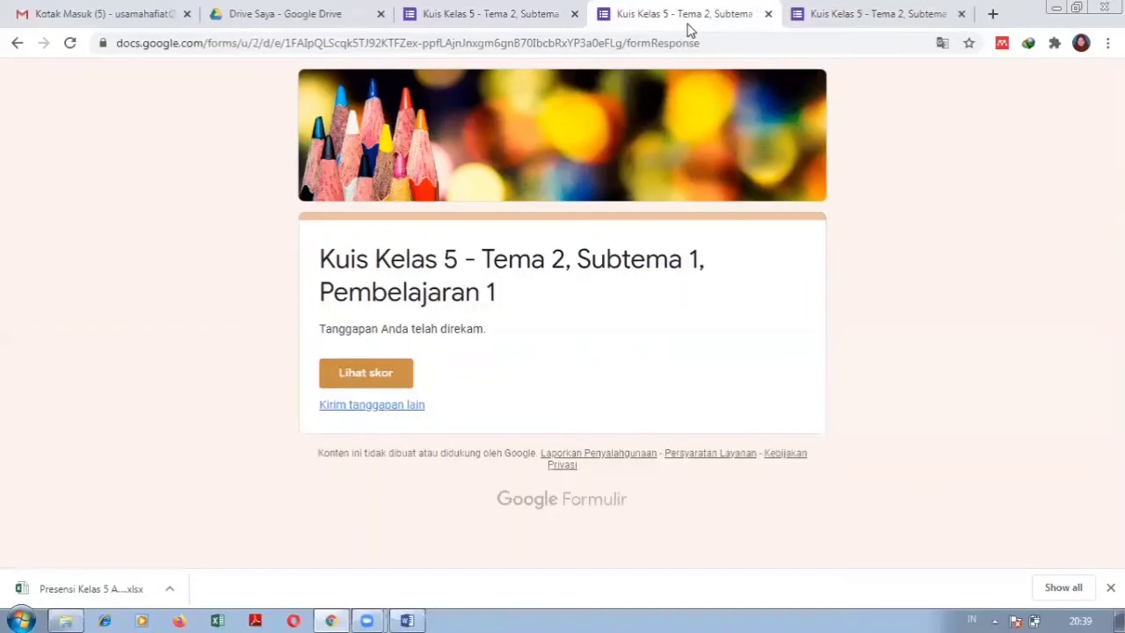
pyautogui.click(334, 27)
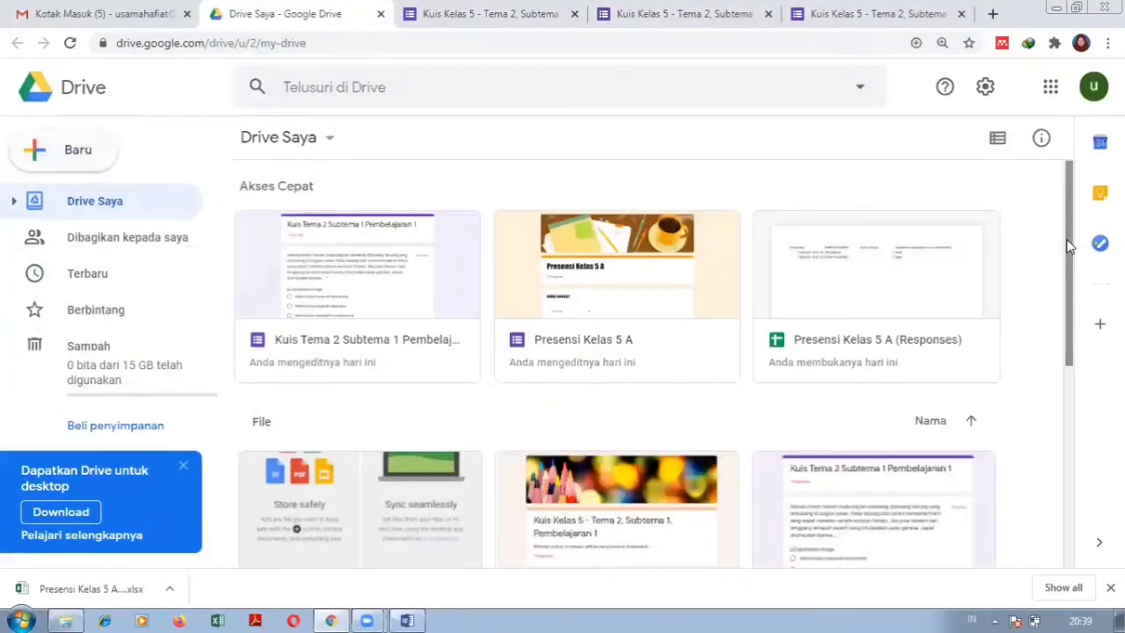
pyautogui.moveTo(1069, 253); pyautogui.dragTo(1070, 326)
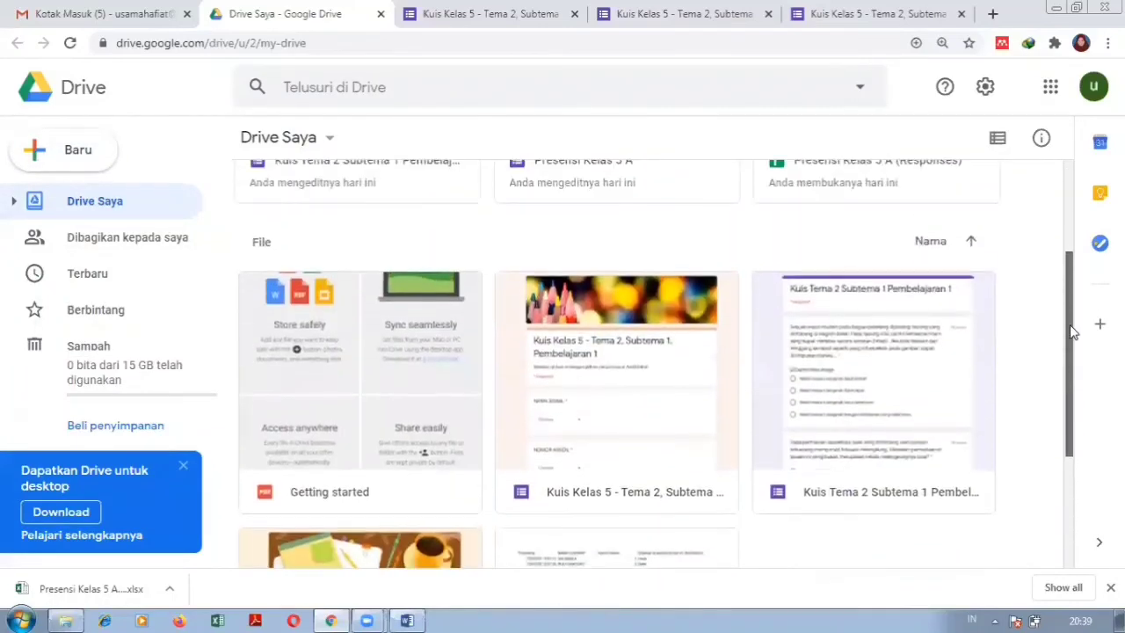
pyautogui.doubleClick(618, 387)
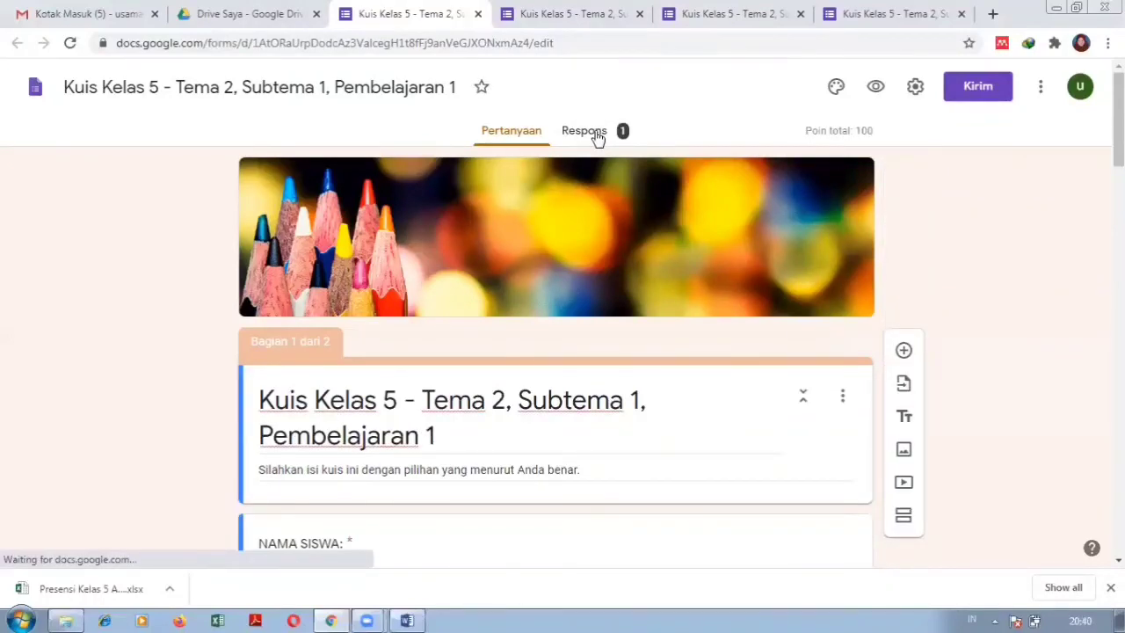
pyautogui.click(597, 136)
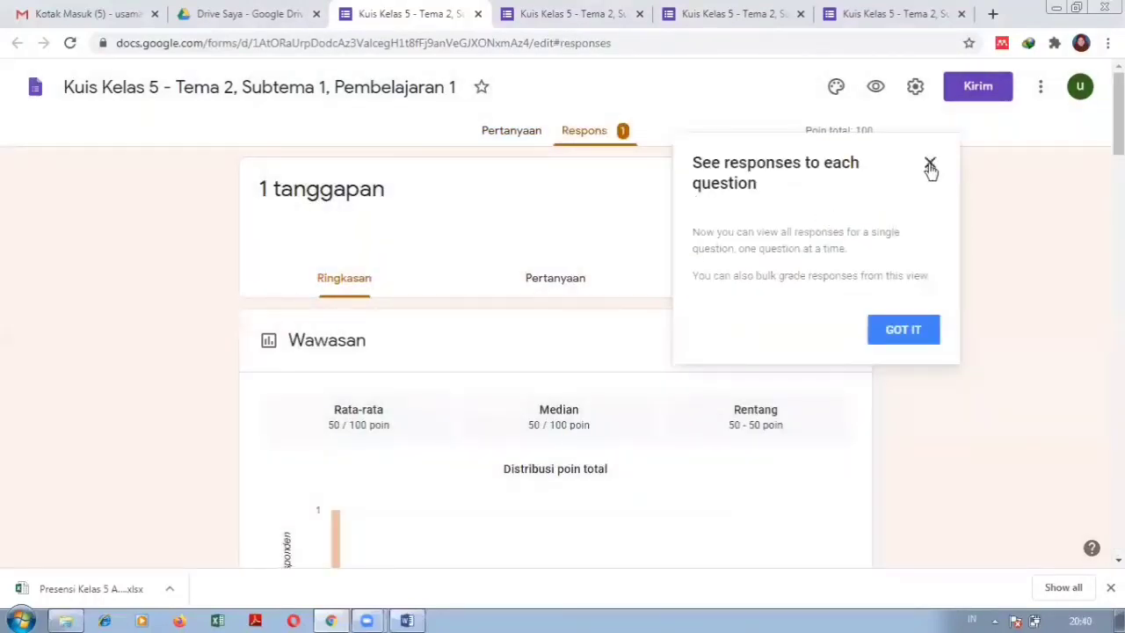
pyautogui.click(930, 167)
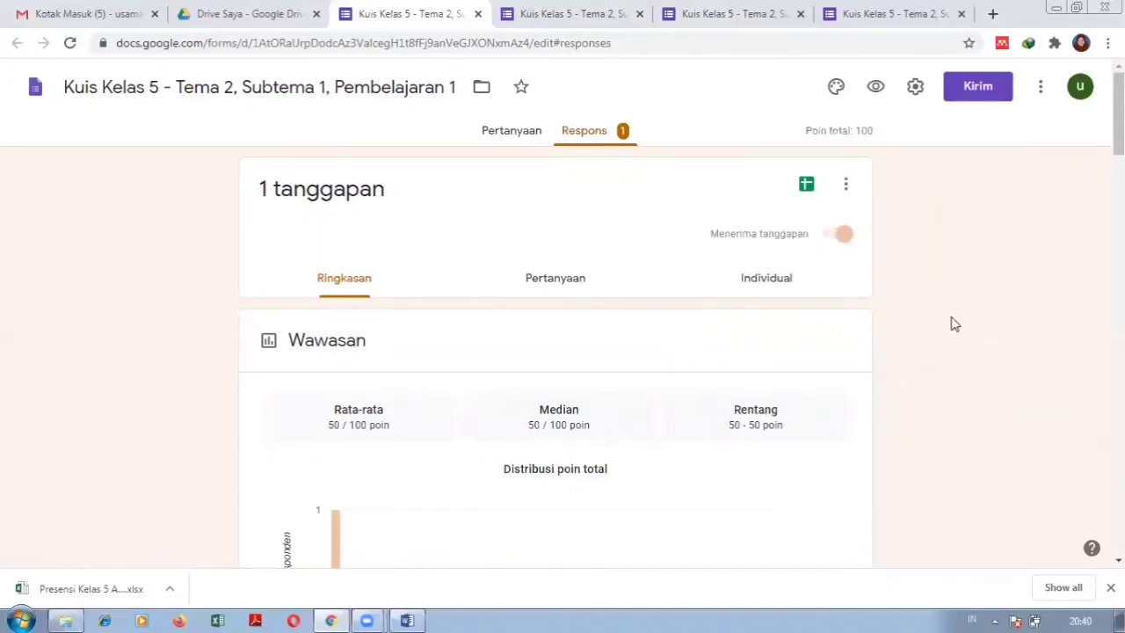
# Create a new spreadsheet for the quiz responses.
pyautogui.moveTo(1118, 114)
pyautogui.mouseDown()
pyautogui.moveTo(1117, 422)
pyautogui.moveTo(1118, 109)
pyautogui.mouseUp()
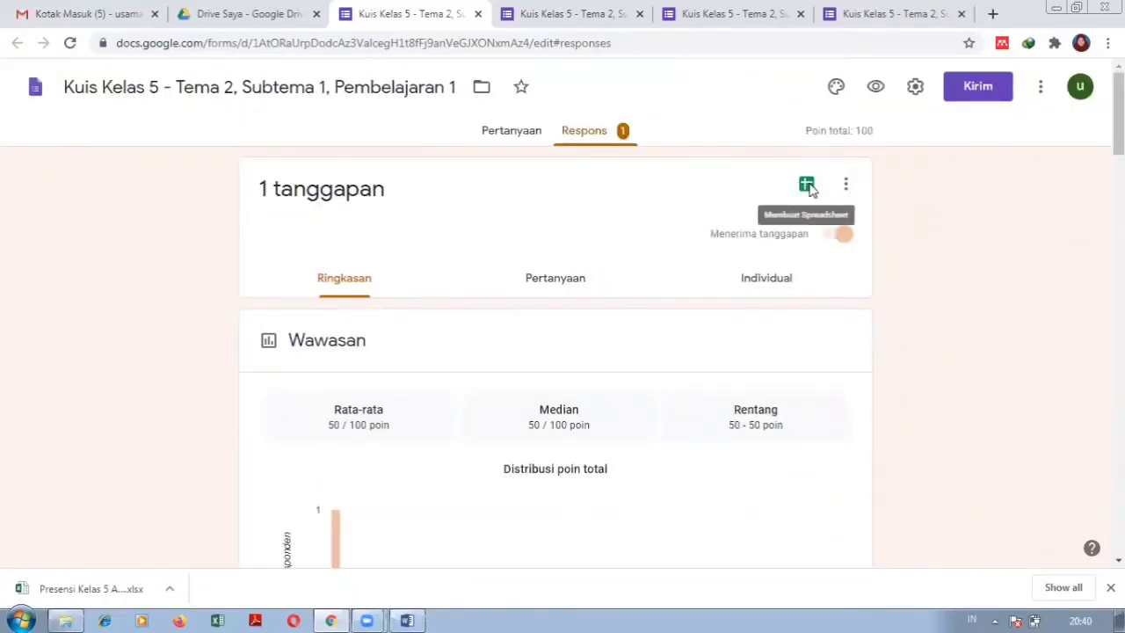
pyautogui.click(807, 188)
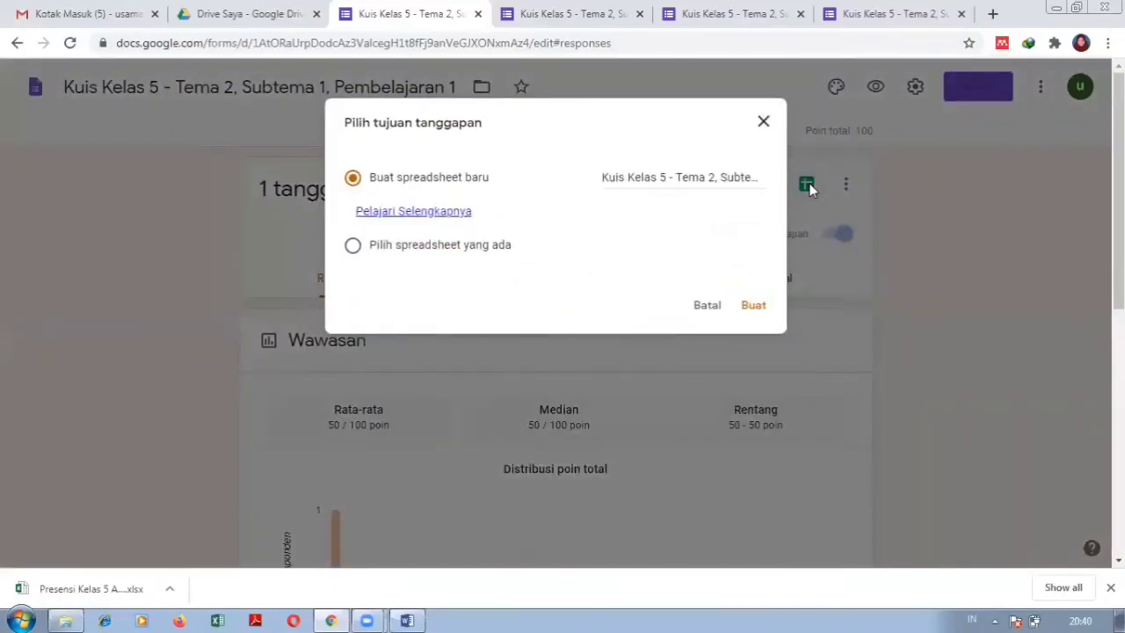
pyautogui.click(753, 307)
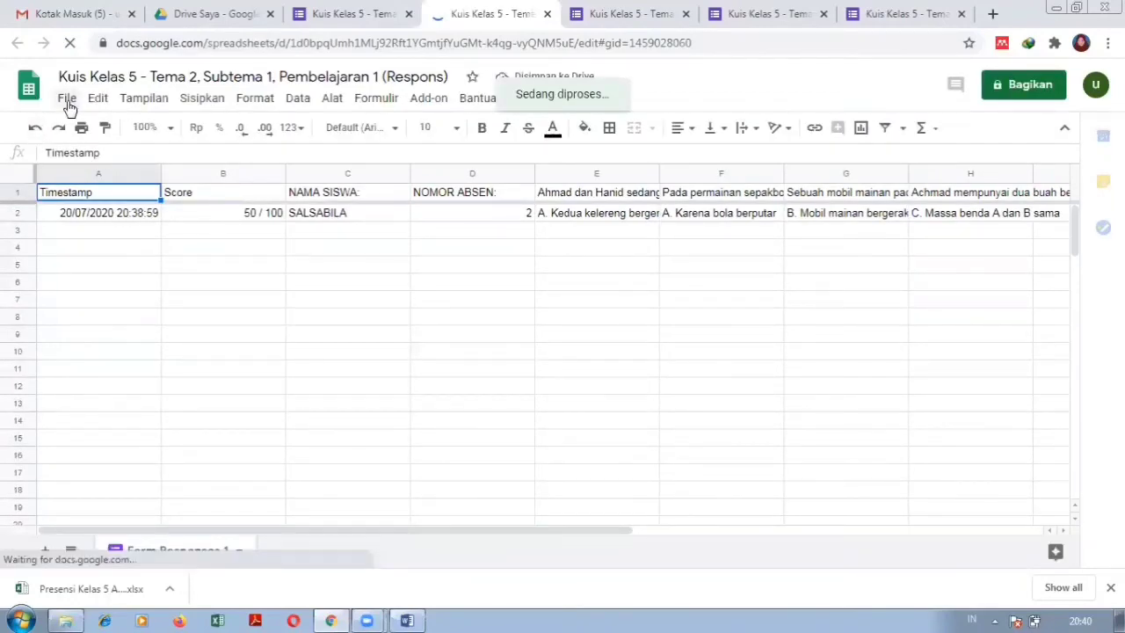
# Download the quiz response spreadsheet as a Microsoft Excel (.xlsx) file.
pyautogui.click(67, 98)
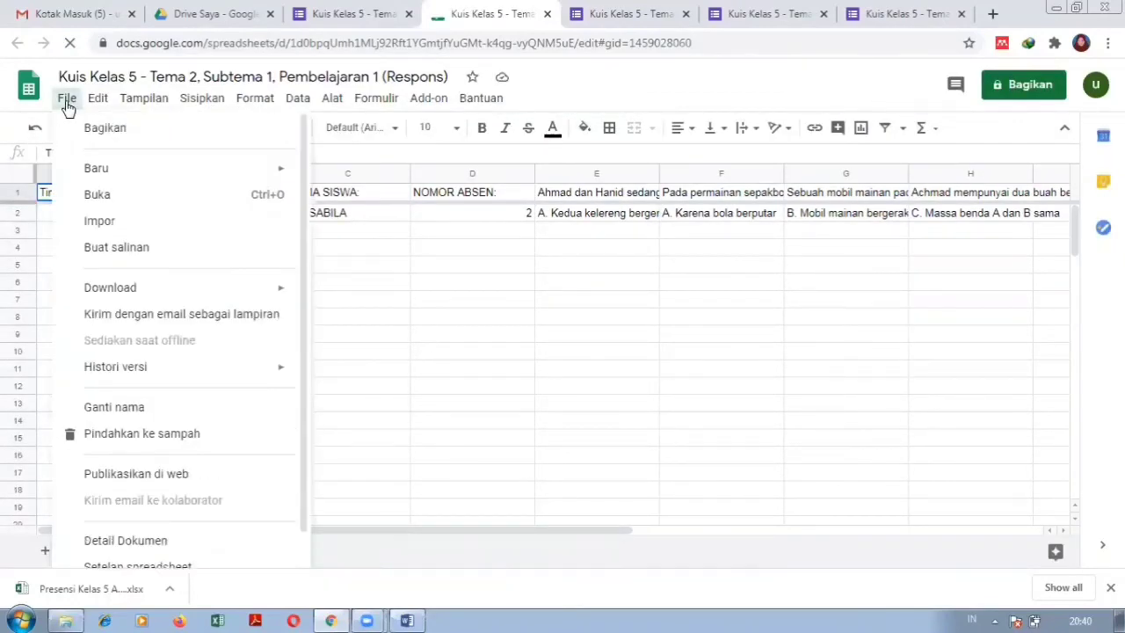
pyautogui.moveTo(175, 288)
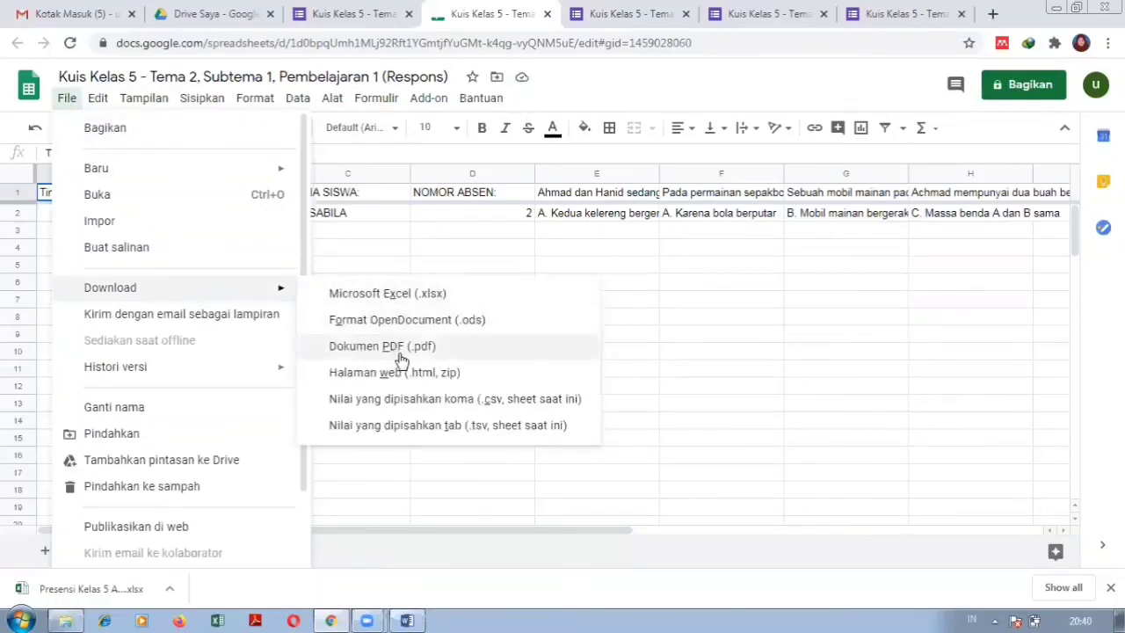
pyautogui.click(392, 300)
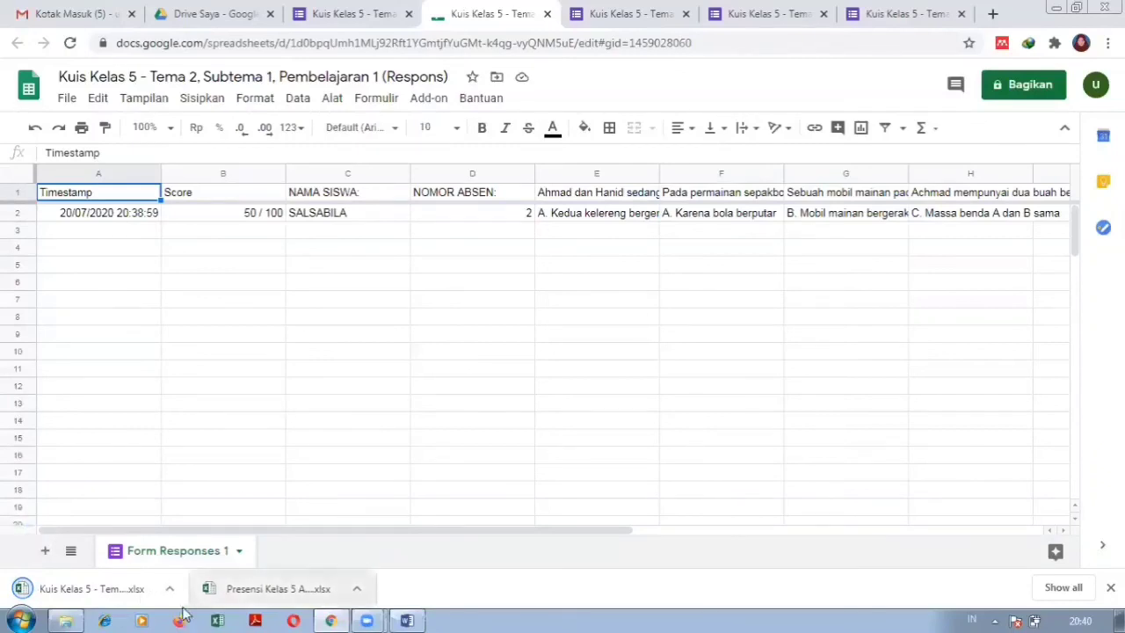
# Open the downloaded quiz response workbook in Excel and maximize its window.
pyautogui.click(170, 588)
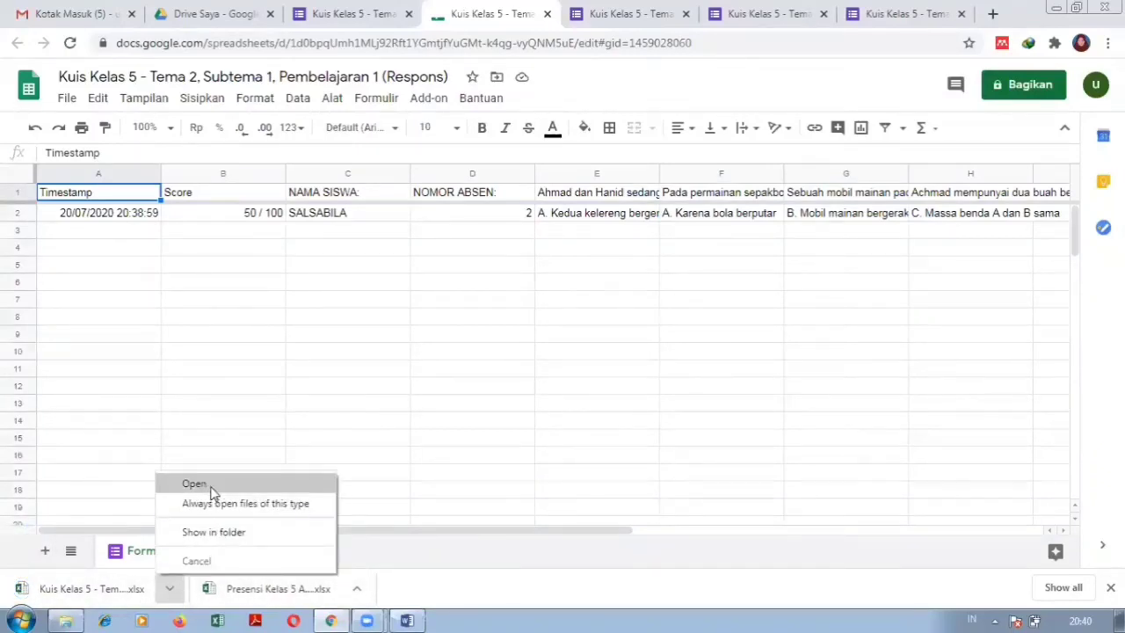
pyautogui.click(211, 486)
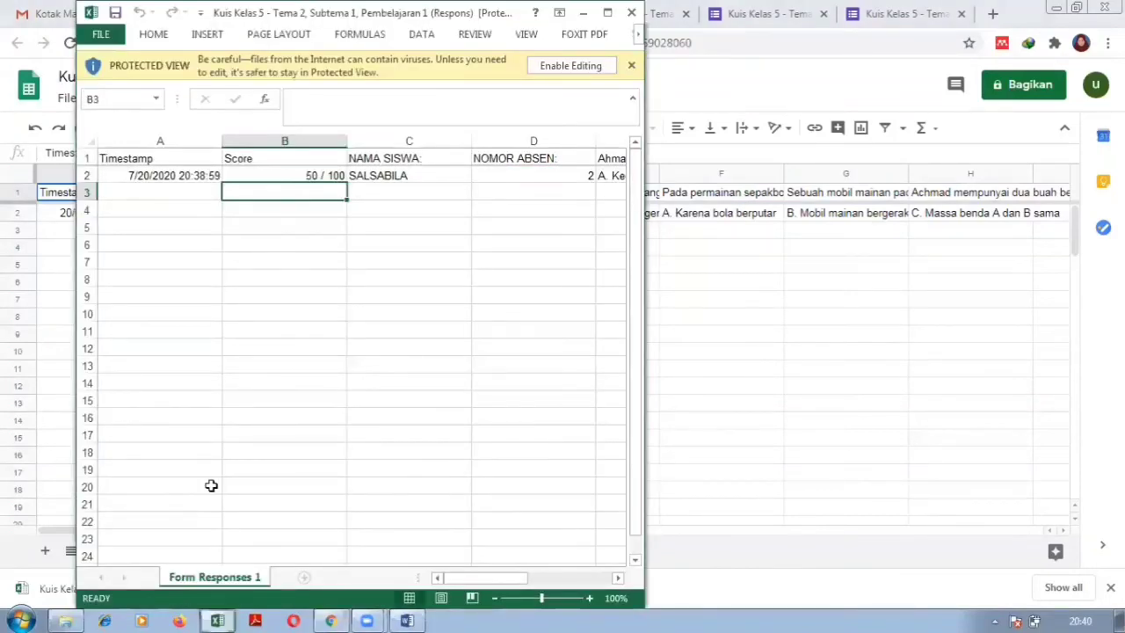
pyautogui.click(549, 132)
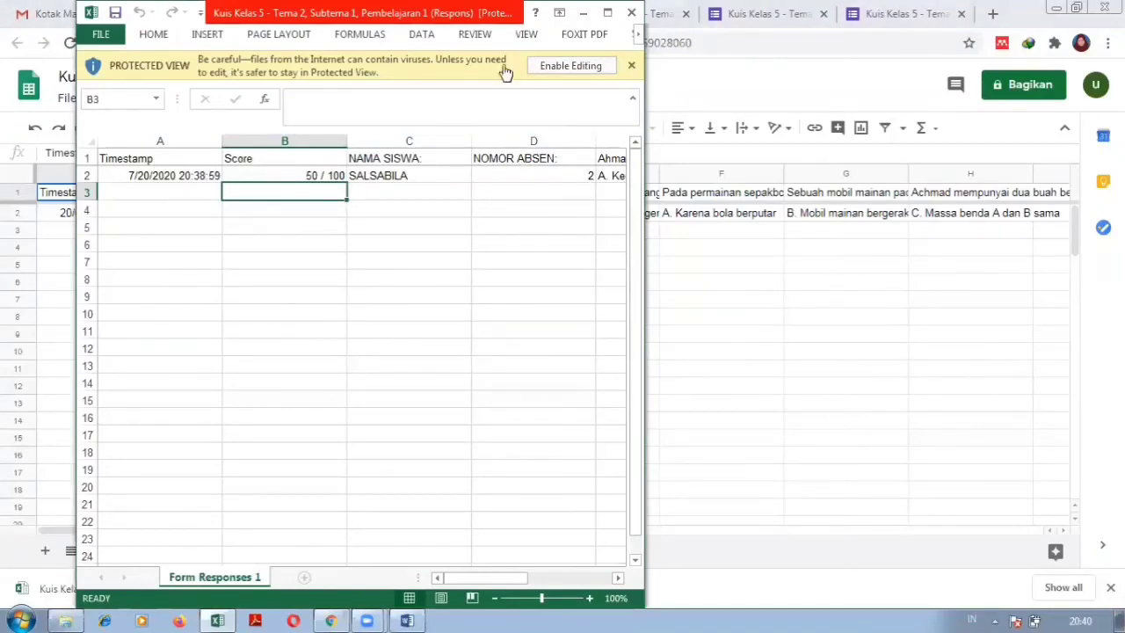
pyautogui.moveTo(383, 31); pyautogui.dragTo(413, 142)
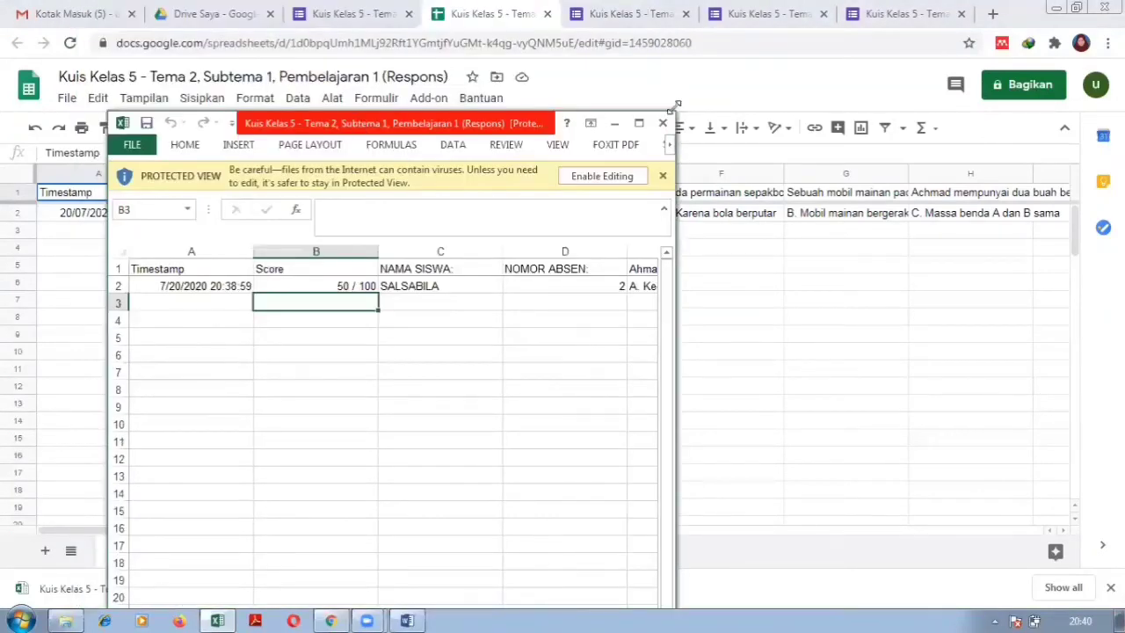
pyautogui.click(639, 127)
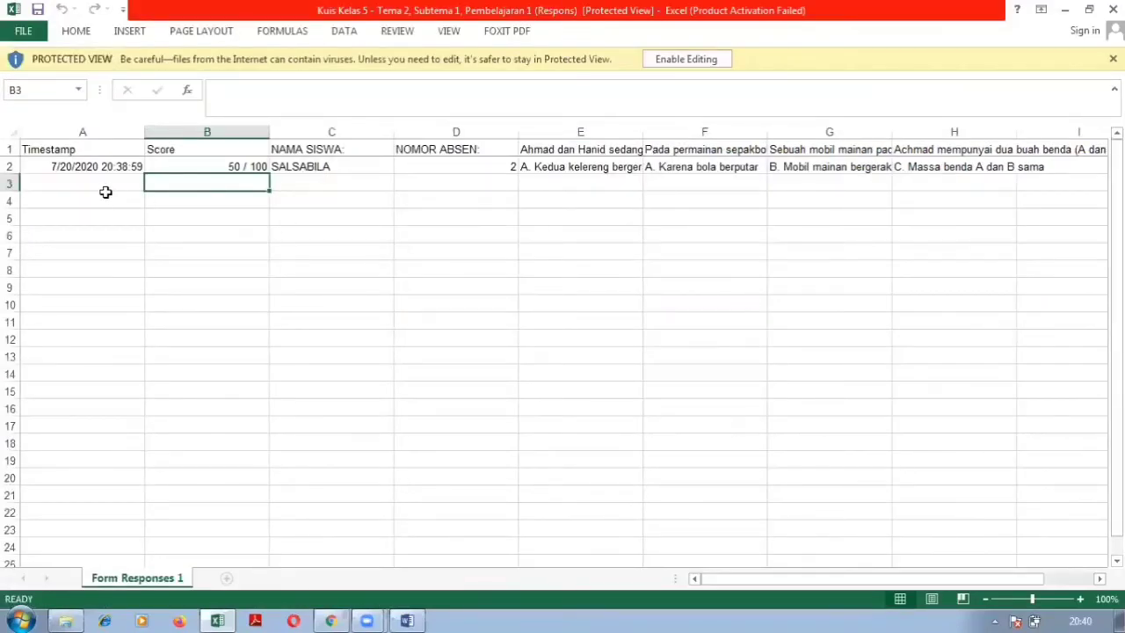
# Examine the first response's timestamp, score, student name and attendance number in row 2.
pyautogui.click(92, 166)
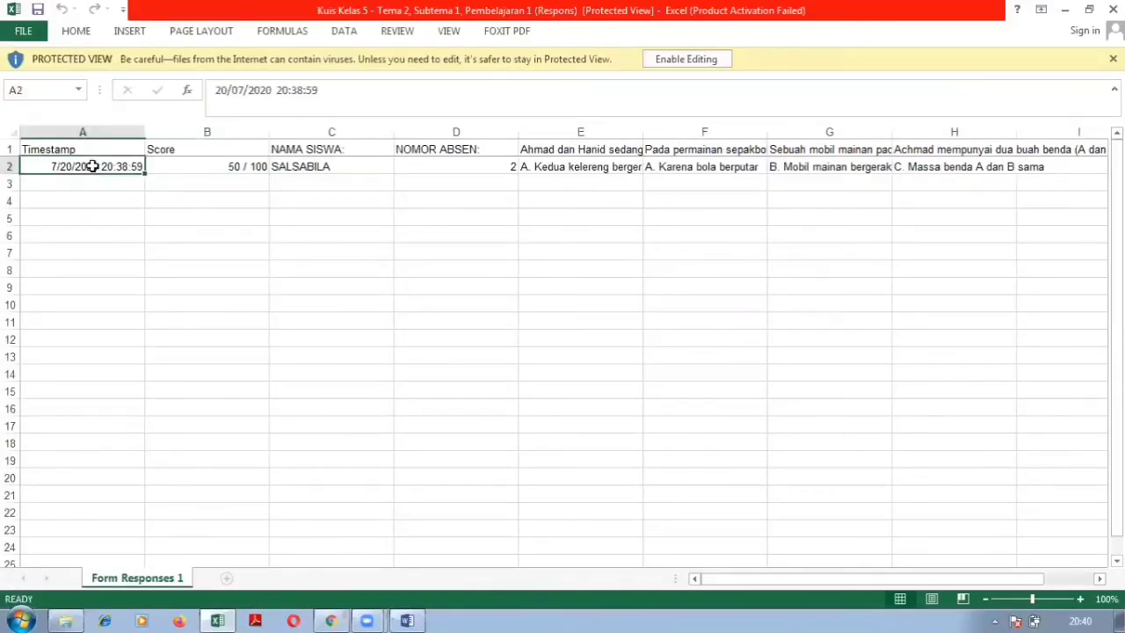
pyautogui.click(219, 166)
pyautogui.click(342, 167)
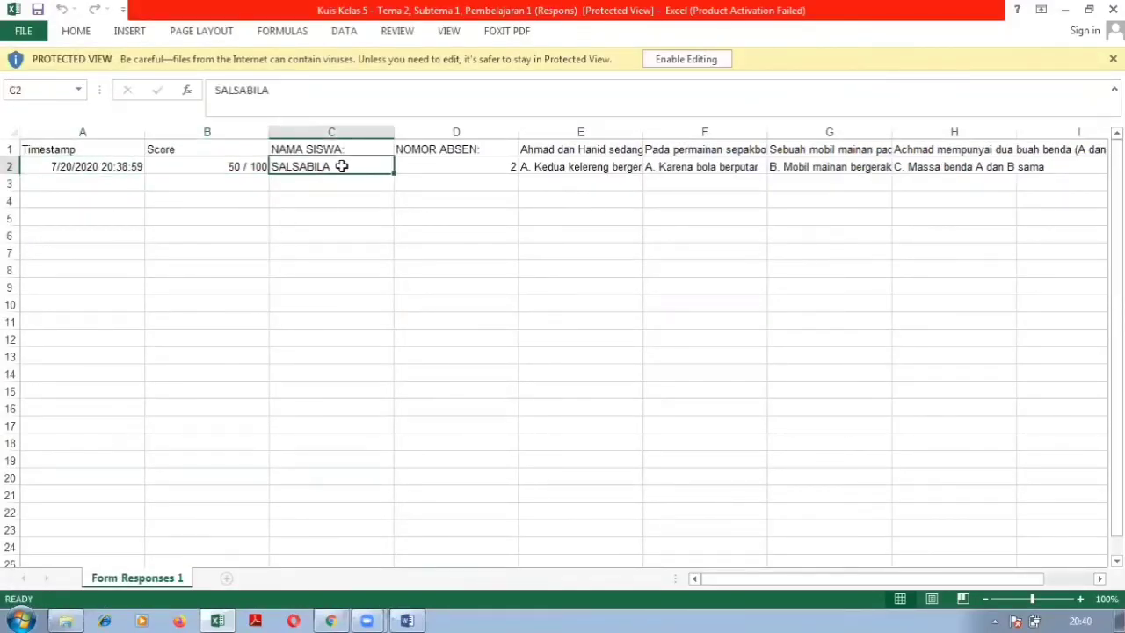
pyautogui.click(472, 168)
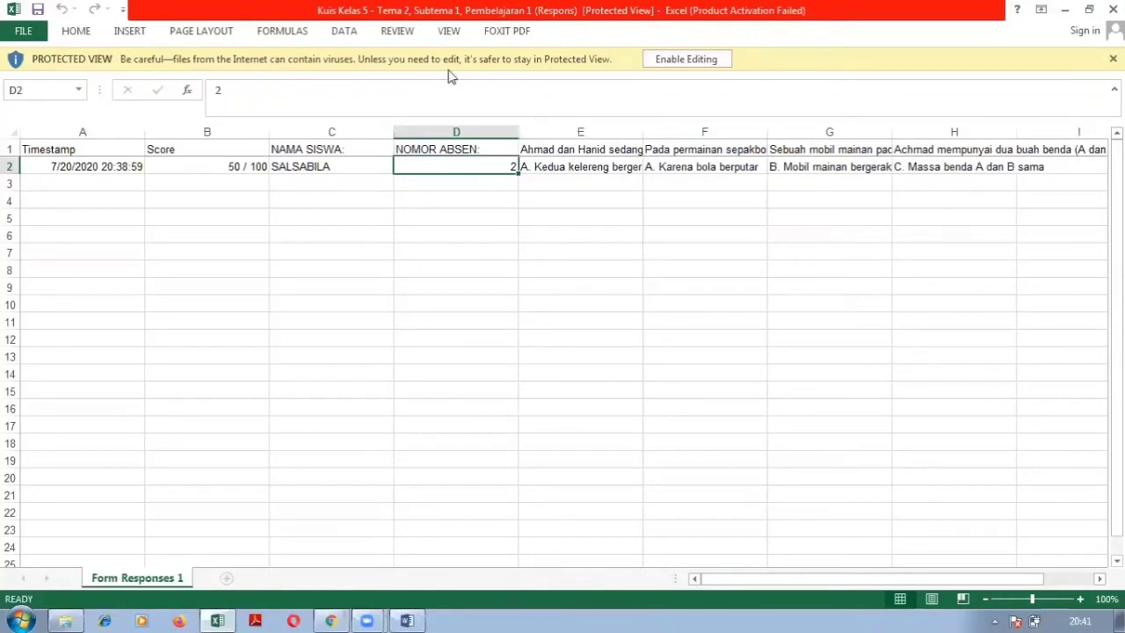
pyautogui.click(389, 27)
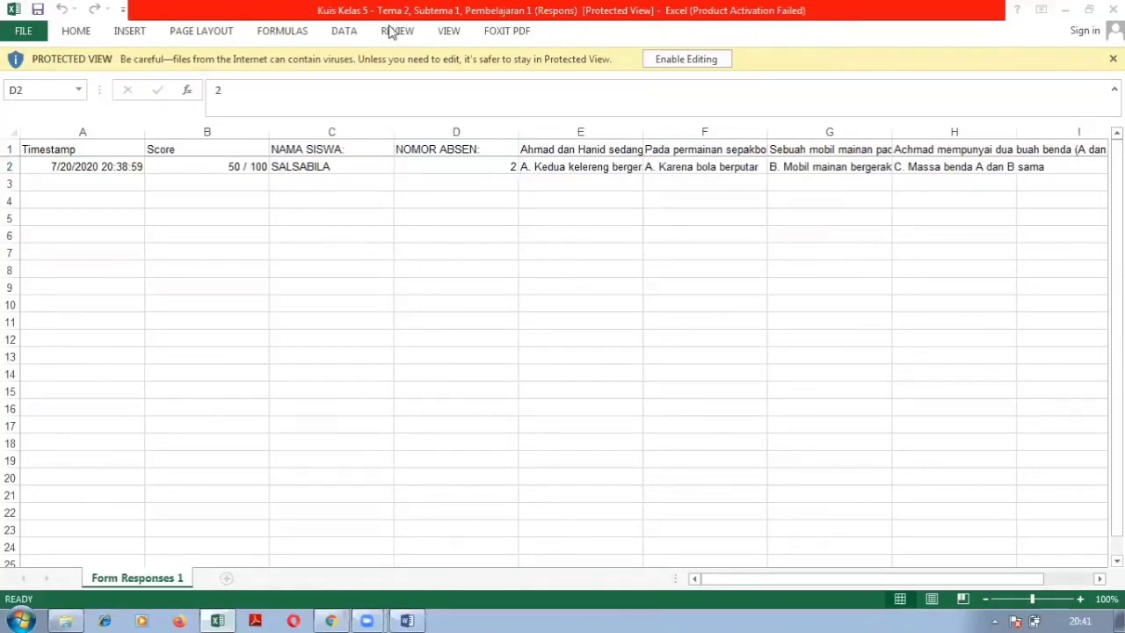